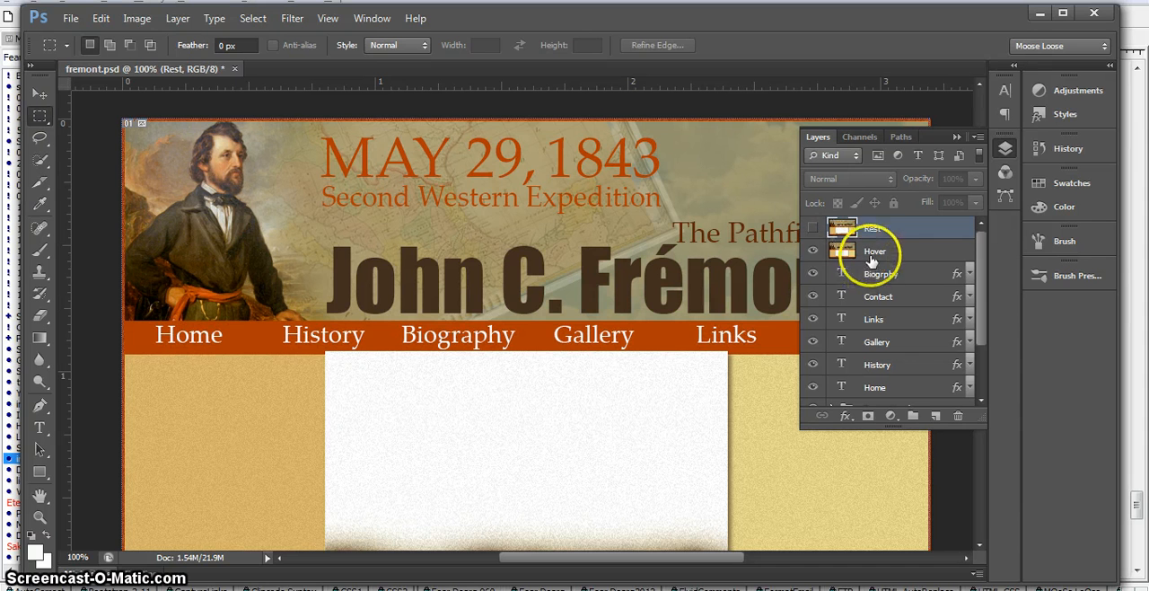
Step: Make the Rest layer visible above the Hover layer and leave Rest as the active layer
left_click(813, 229)
left_click(813, 229)
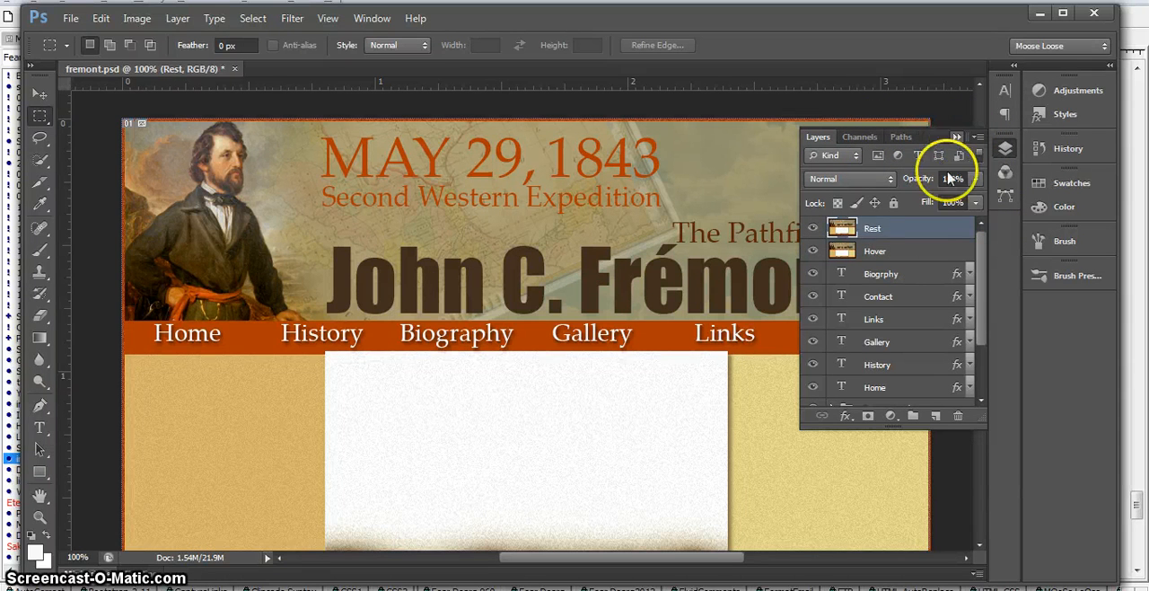
left_click(915, 251)
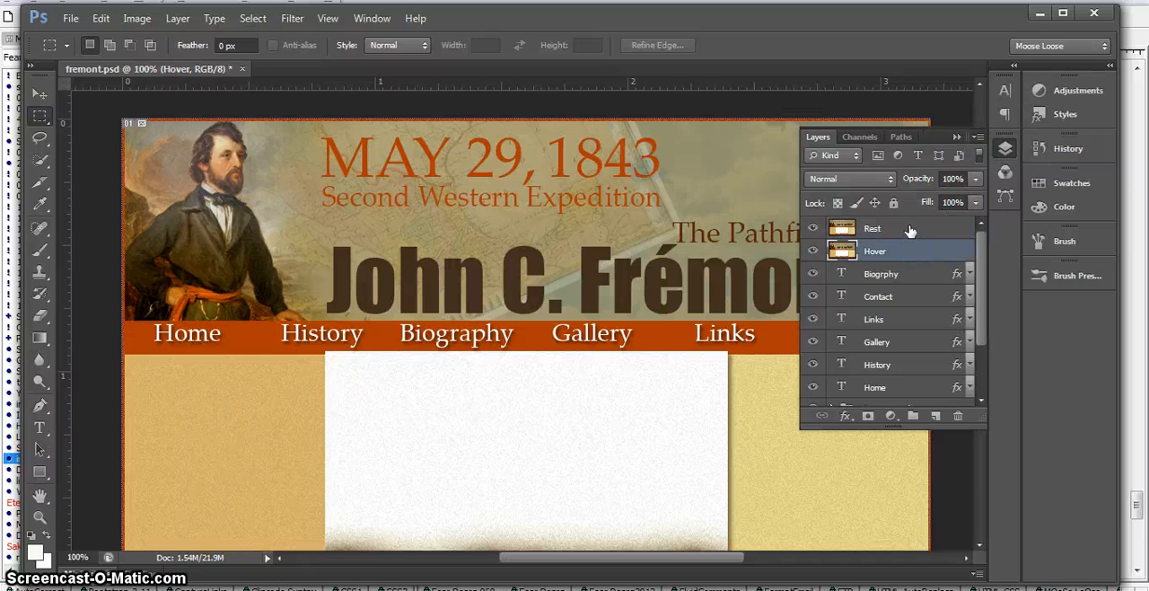
left_click(909, 230)
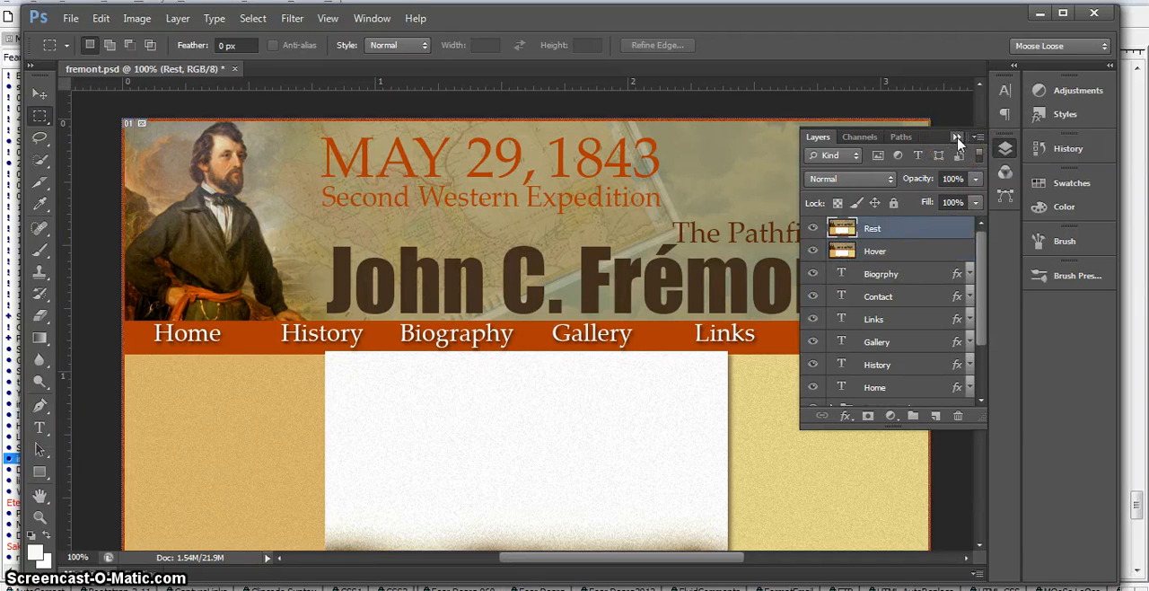
left_click(957, 136)
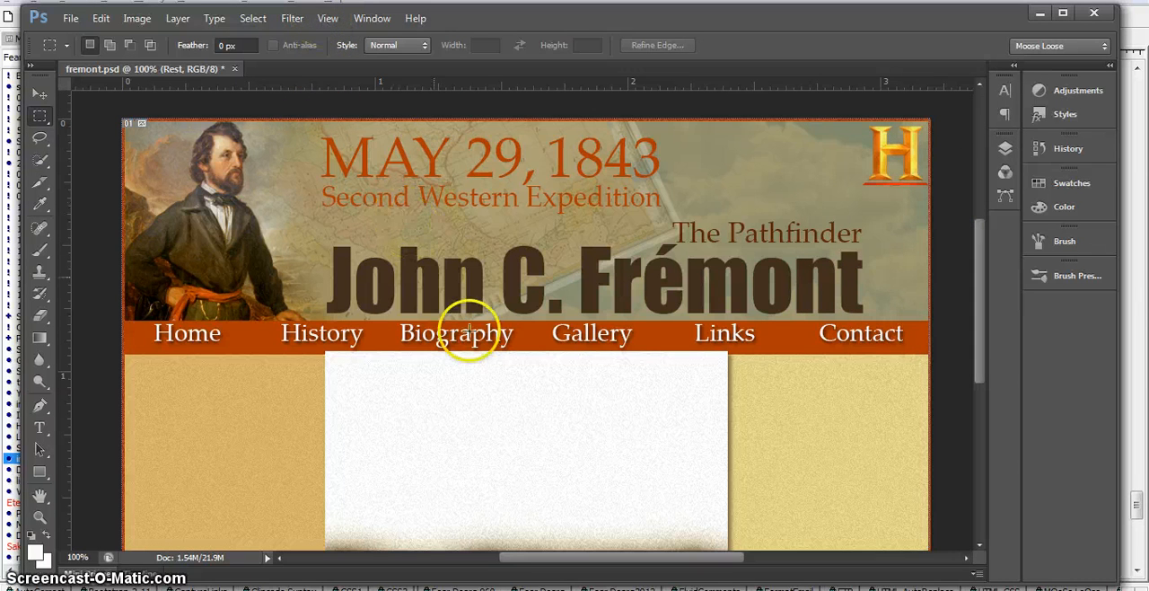
Step: Check which elements the Snap To setting covers and display the grid over the page layout
left_click(327, 18)
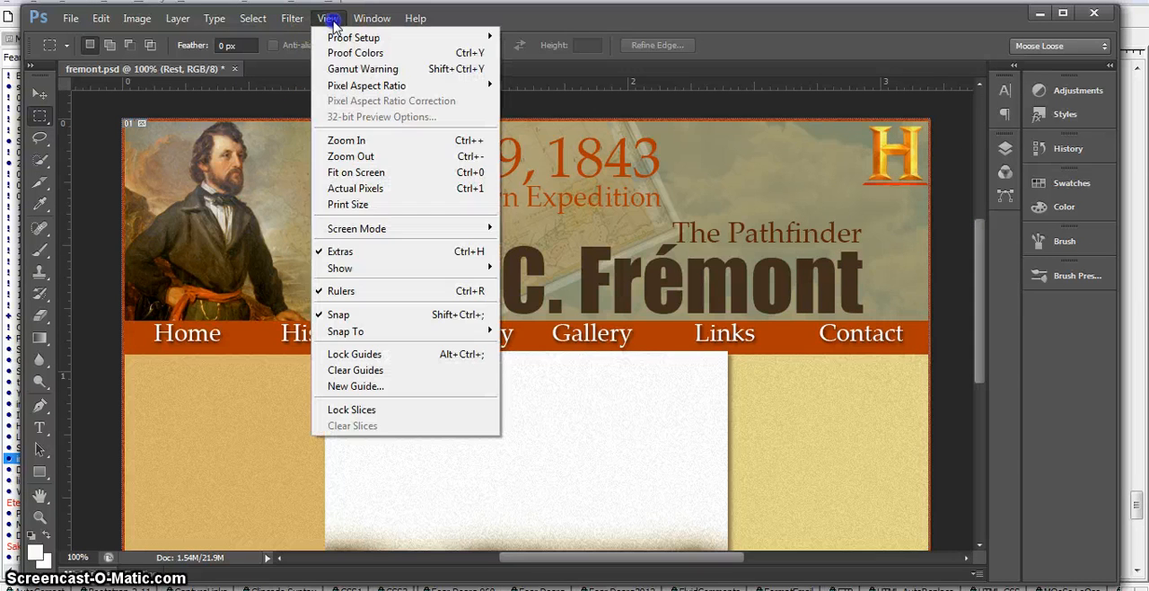
mouse_move(364, 334)
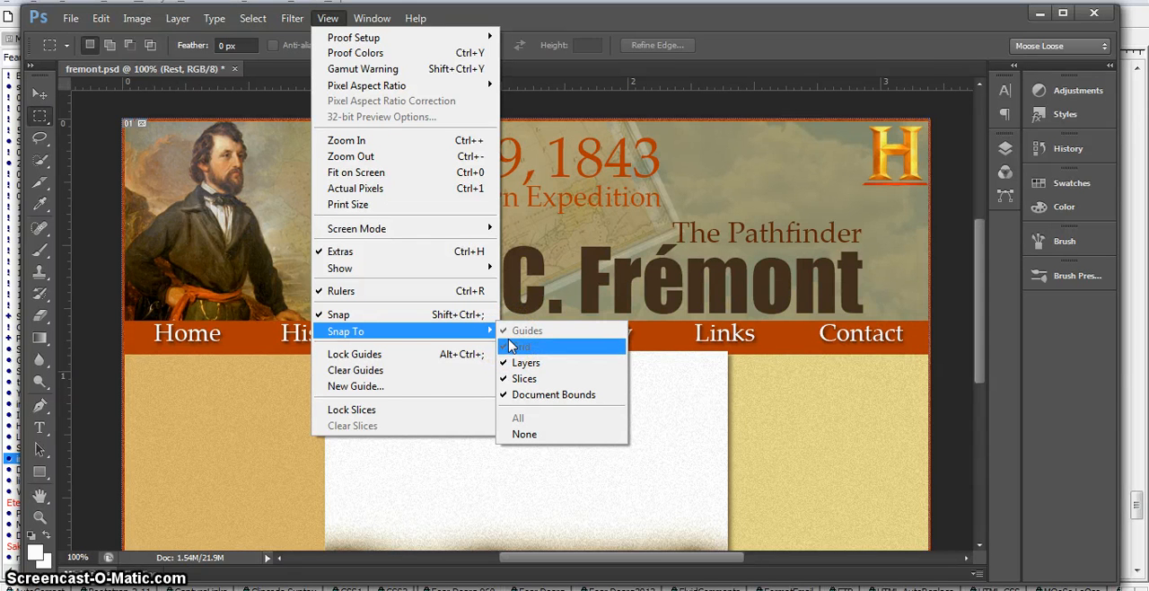
left_click(203, 415)
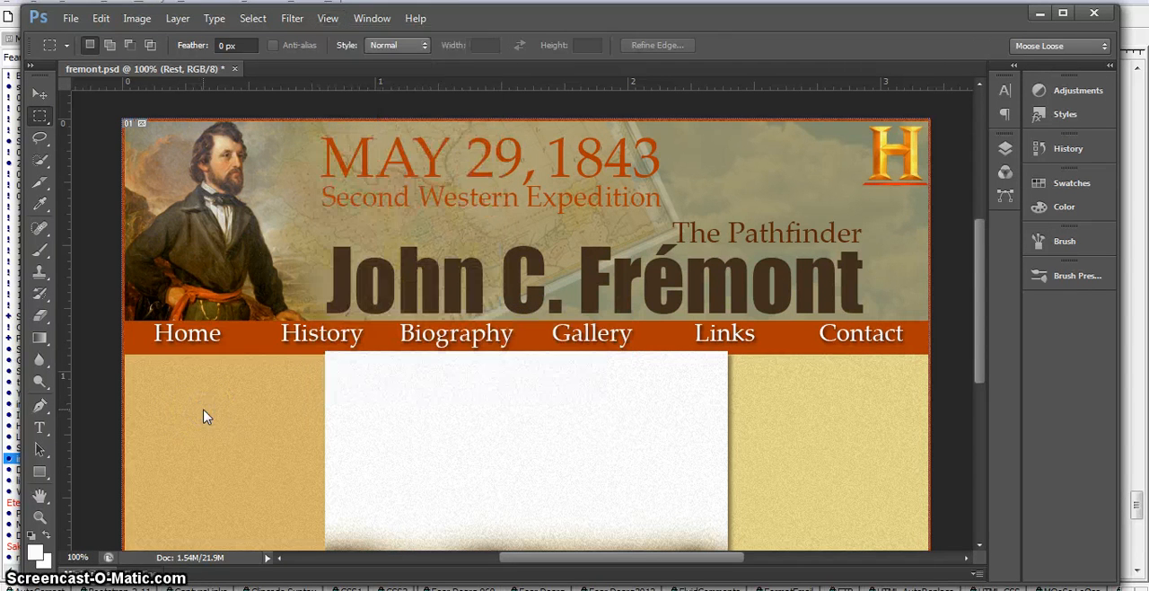
key("ctrl+apostrophe")
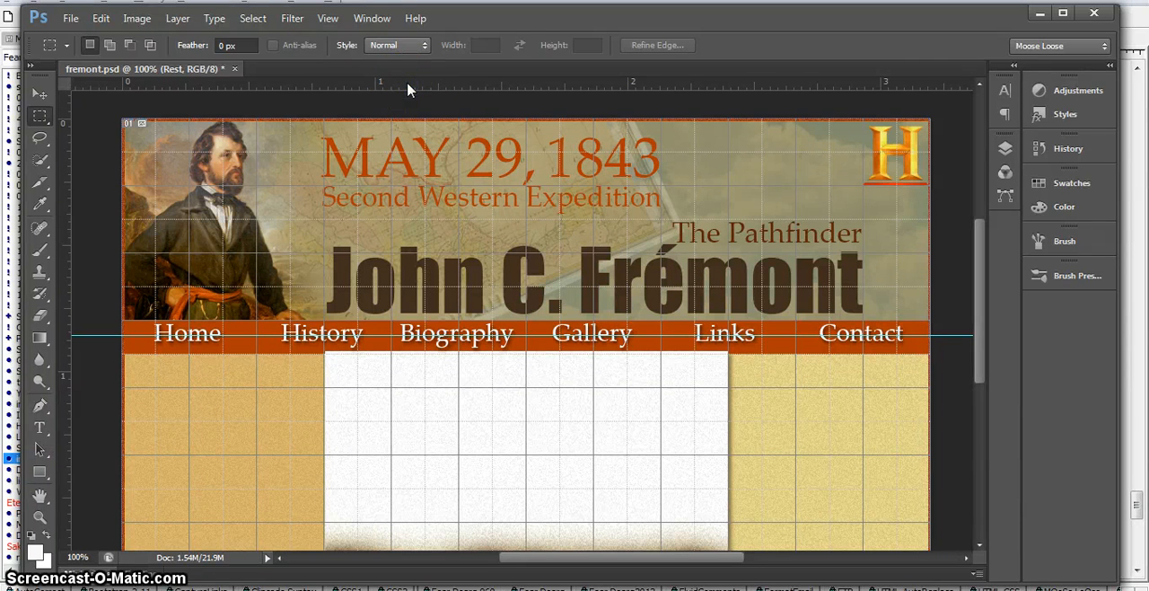
Step: Hide the rulers around the canvas and bring them back
left_click_drag(406, 87, 486, 114)
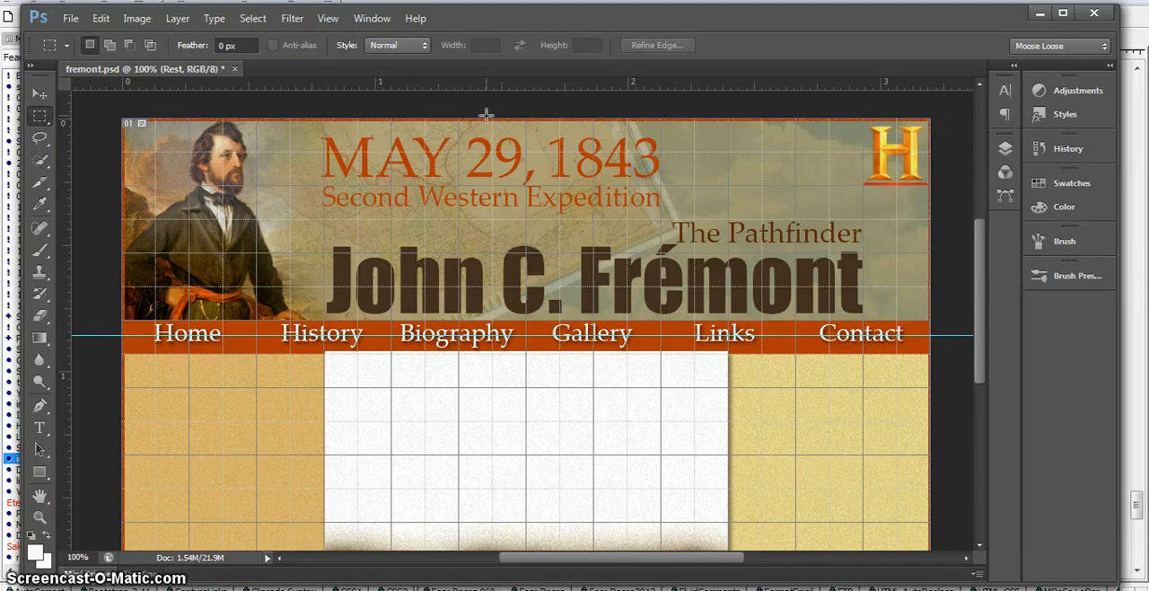
key("ctrl+r")
key("ctrl+r")
key("ctrl+r")
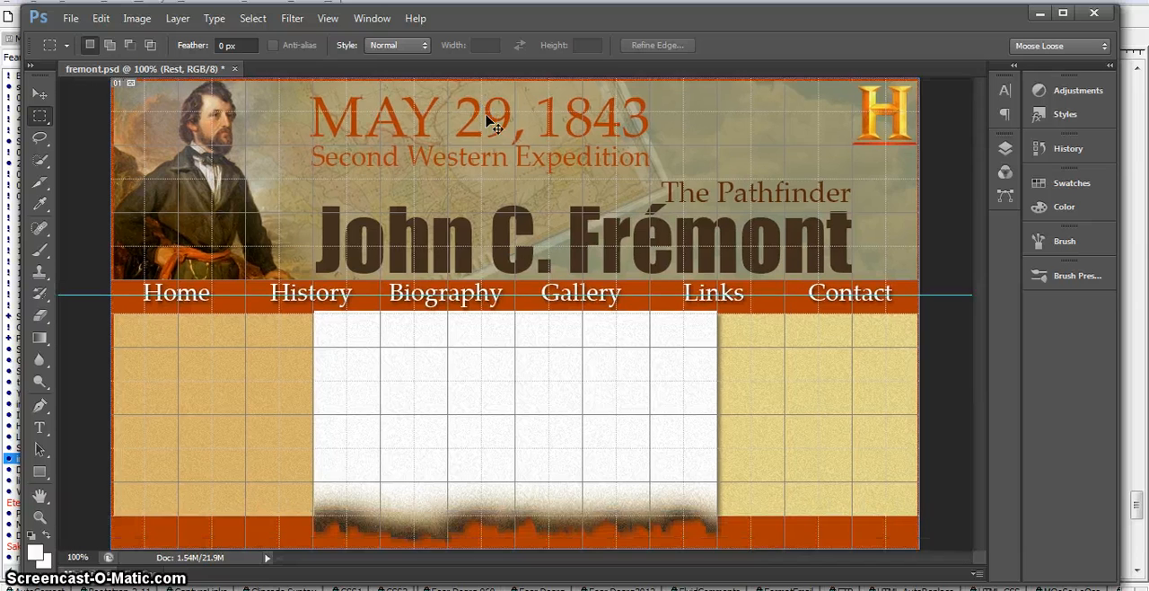
key("ctrl+r")
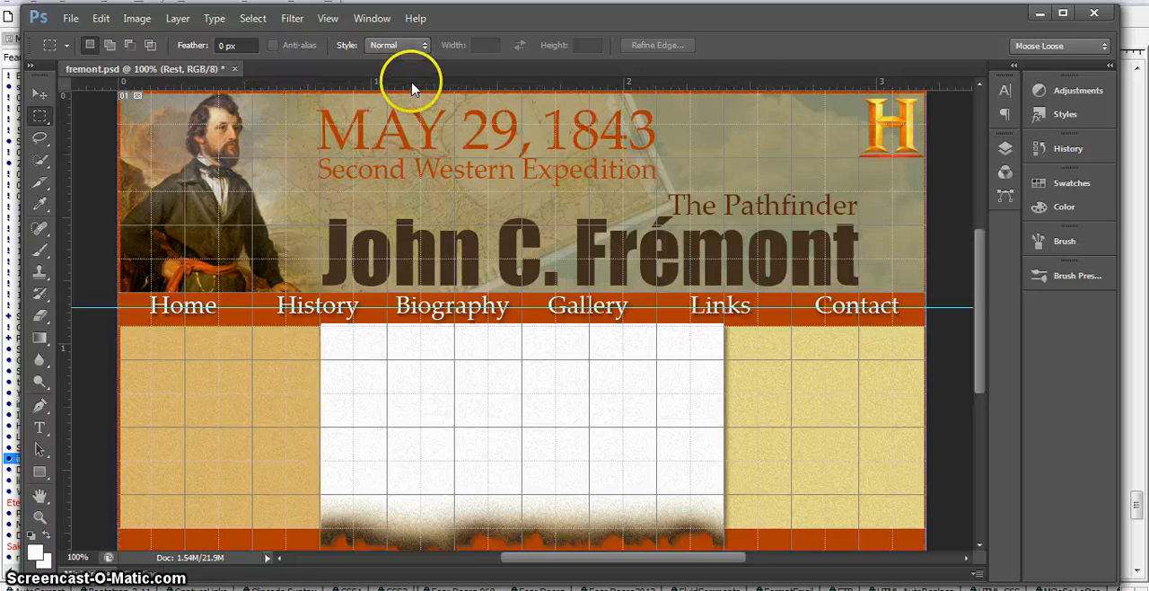
Step: Place horizontal guides along the navigation bar's upper and lower edges and on three grid lines across the content area below
mouse_move(419, 79)
left_mouse_down()
mouse_move(412, 296)
mouse_move(398, 290)
left_mouse_up()
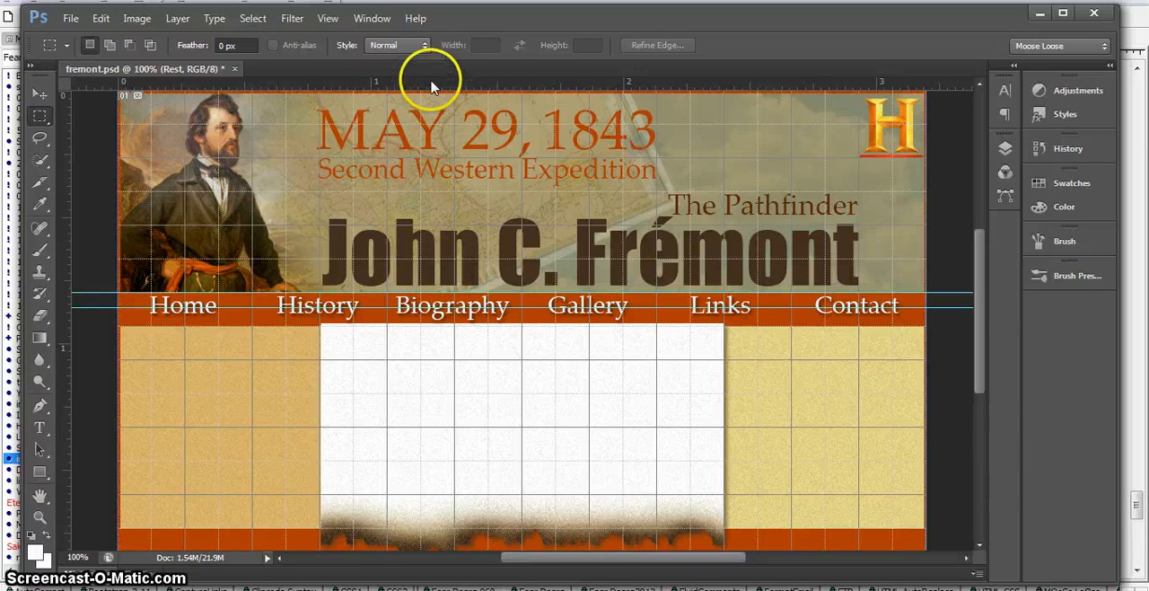
left_click_drag(430, 79, 418, 330)
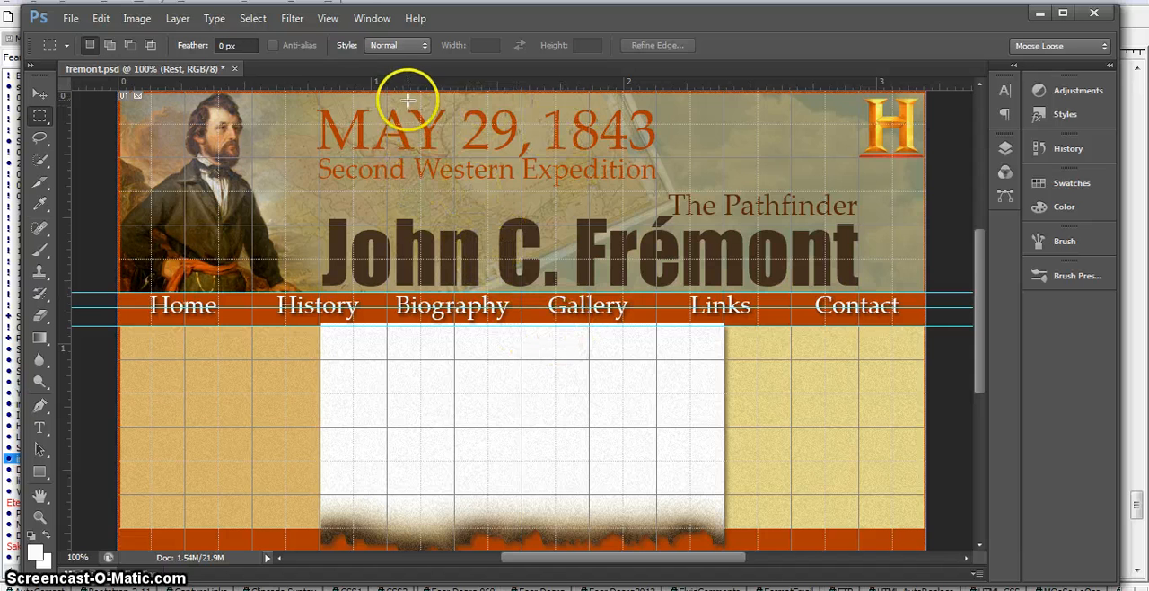
left_click_drag(404, 87, 426, 358)
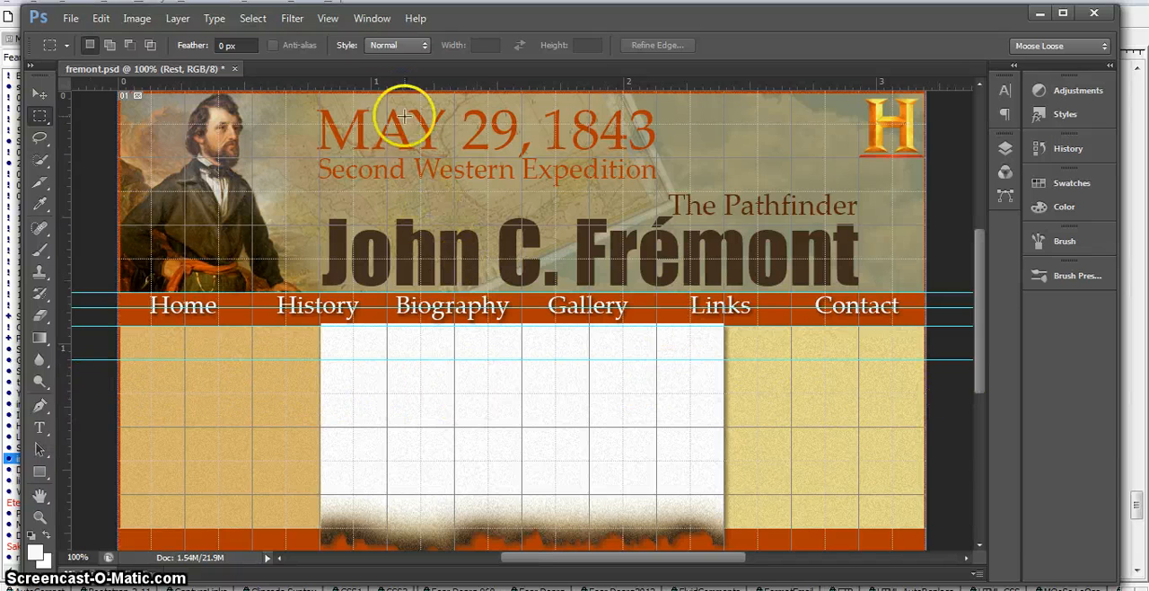
left_click_drag(395, 87, 486, 427)
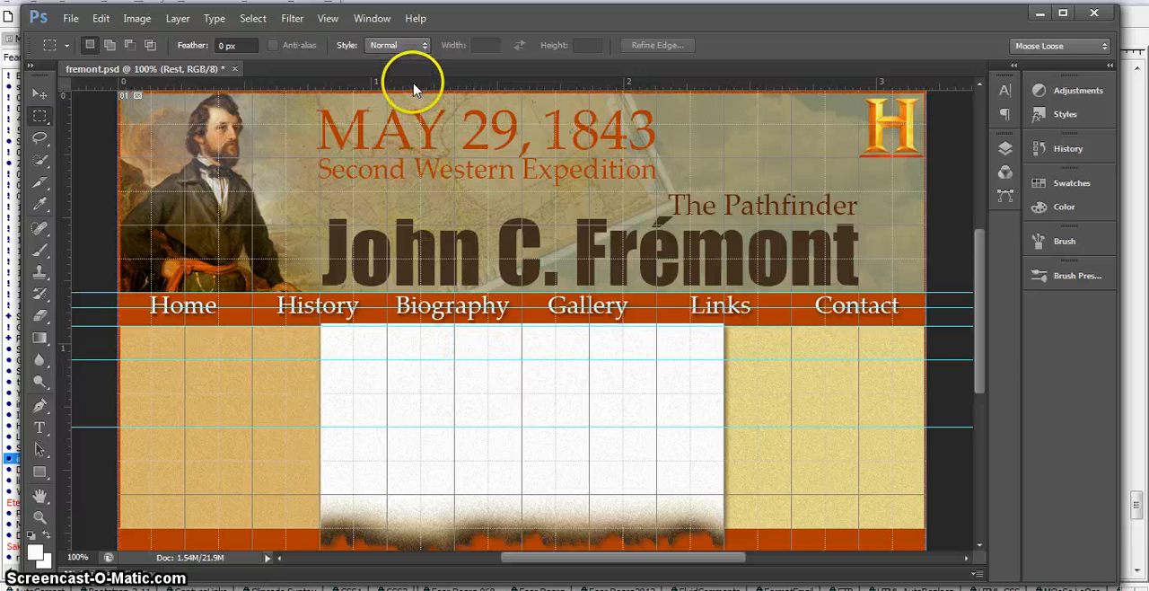
left_click_drag(413, 86, 449, 493)
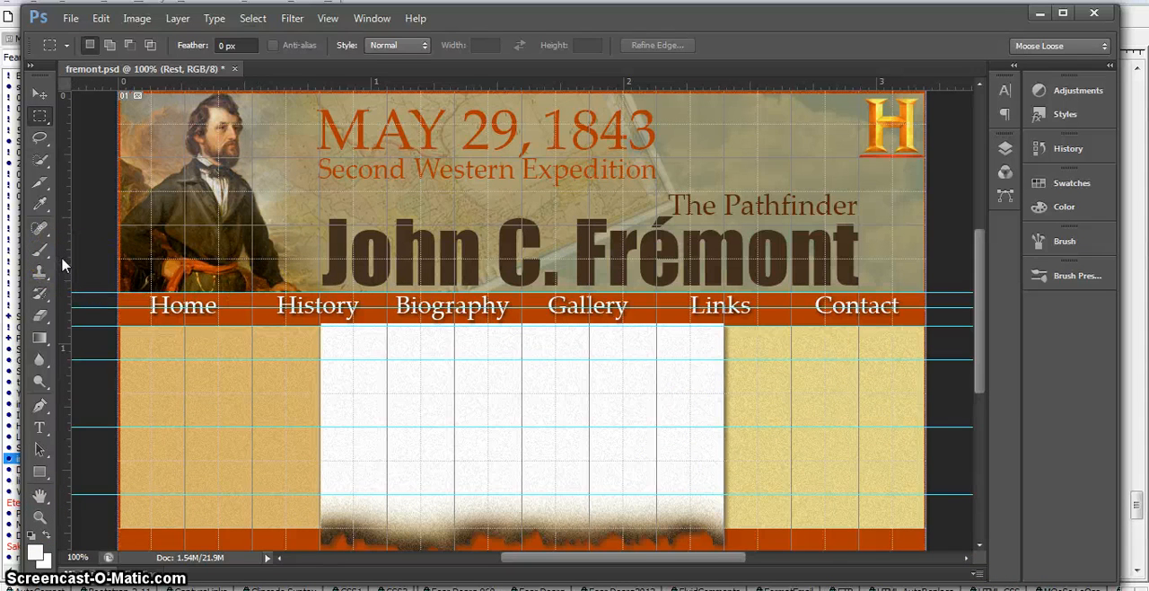
Step: Place five vertical guides on the grid lines separating the six navigation items, the first at about 0.533 in between Home and History
left_click_drag(61, 262, 254, 277)
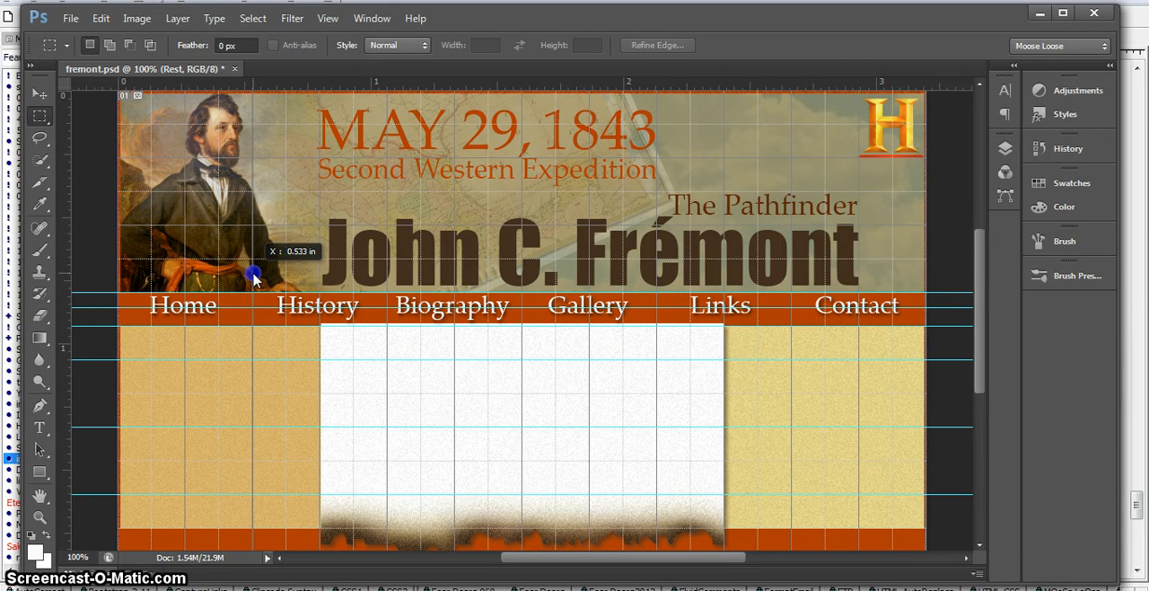
left_click_drag(254, 276, 253, 274)
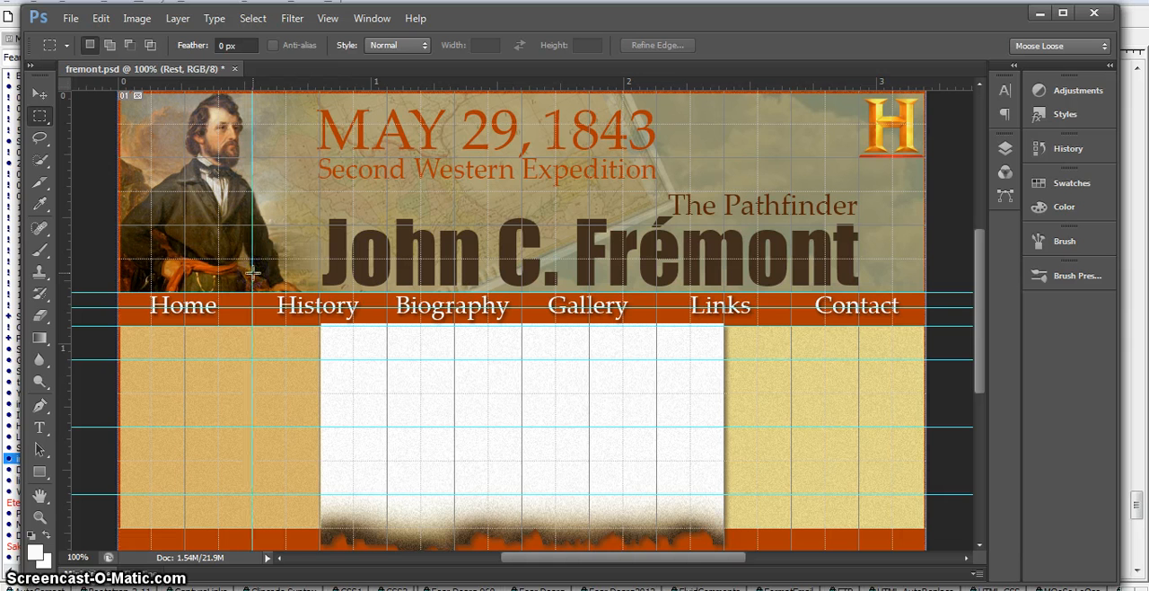
left_click_drag(63, 258, 387, 263)
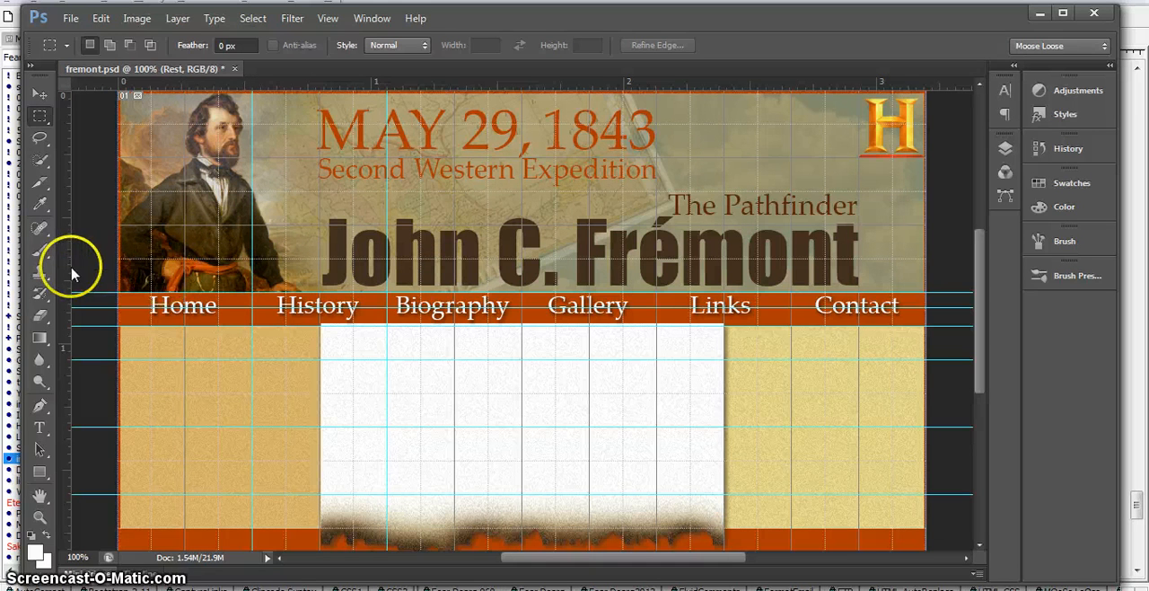
left_click_drag(64, 268, 523, 289)
left_click_drag(67, 298, 660, 305)
left_click_drag(60, 323, 793, 289)
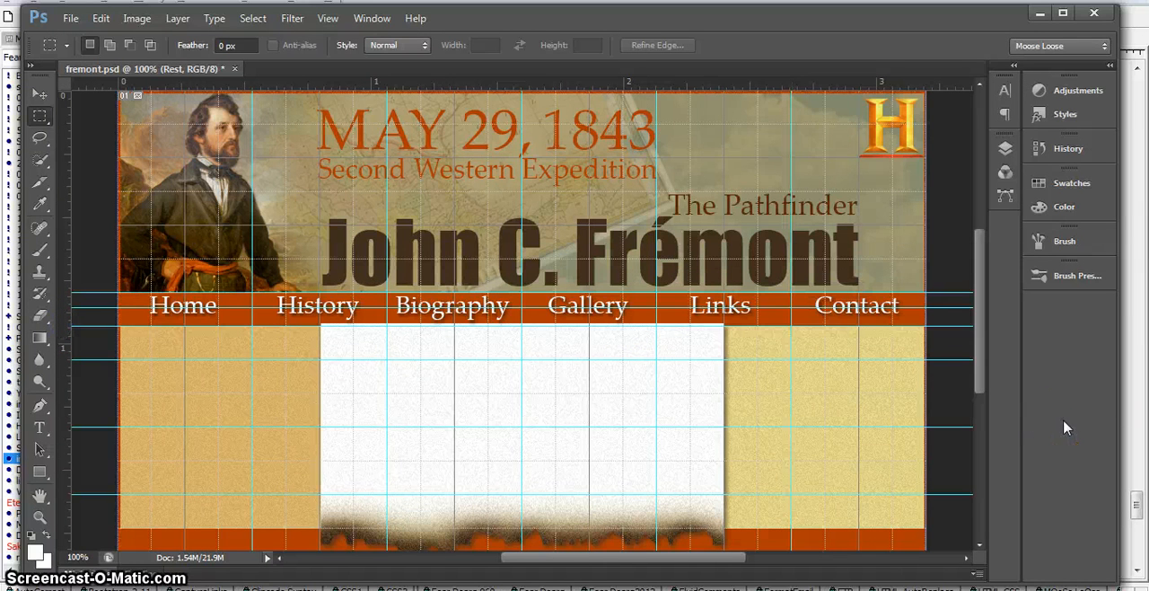
Step: Remove the grid from display while keeping the guides shown over the page
key("ctrl+h")
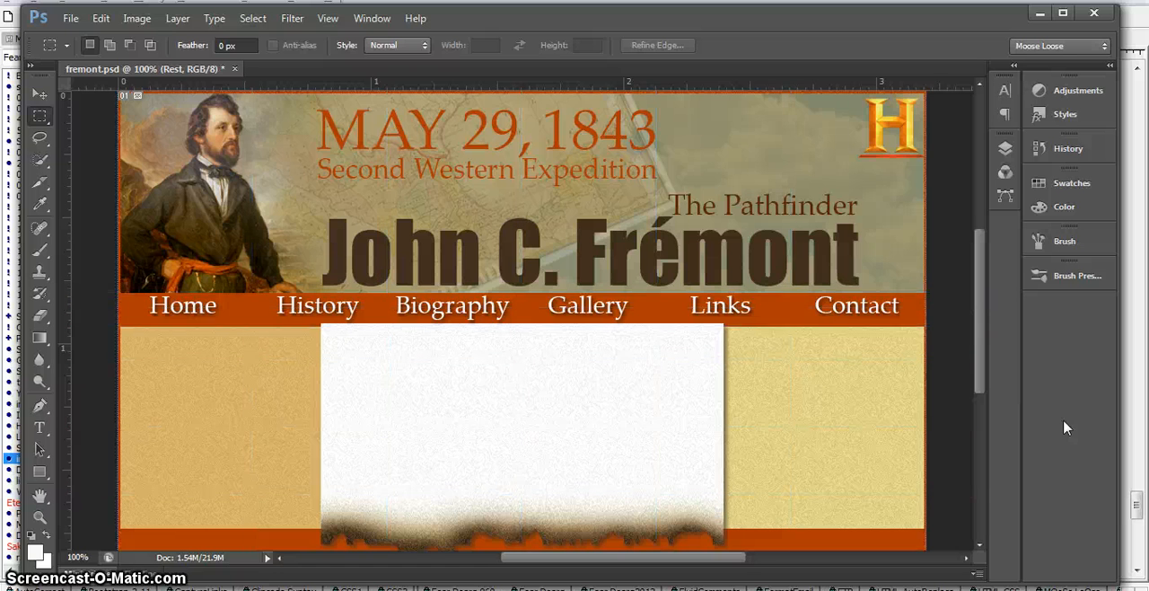
key("ctrl+h")
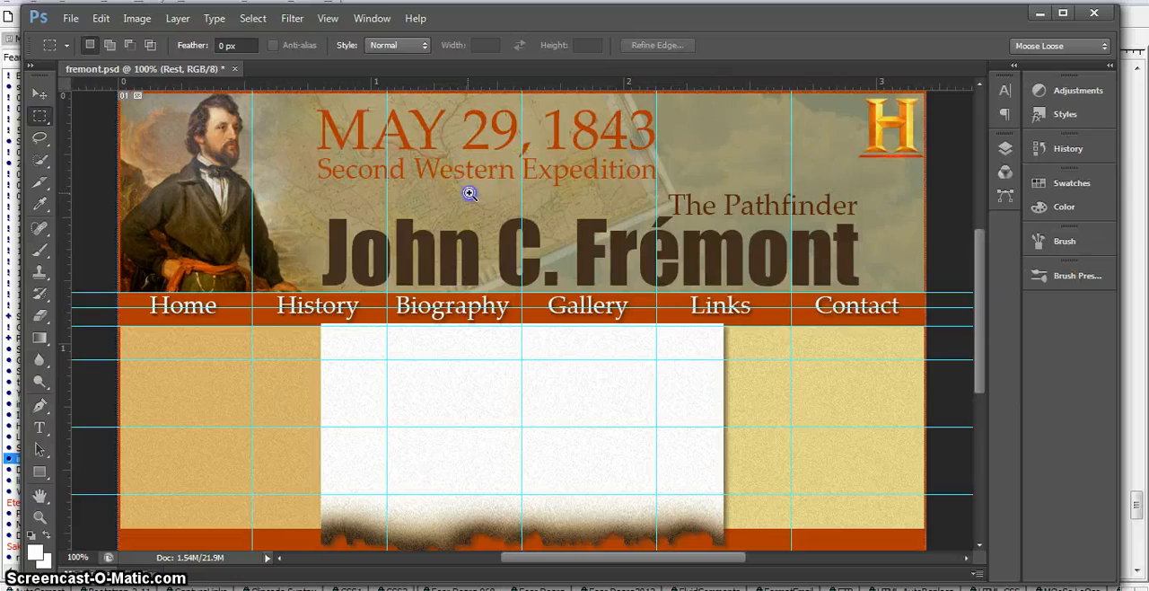
left_click_drag(469, 193, 303, 222)
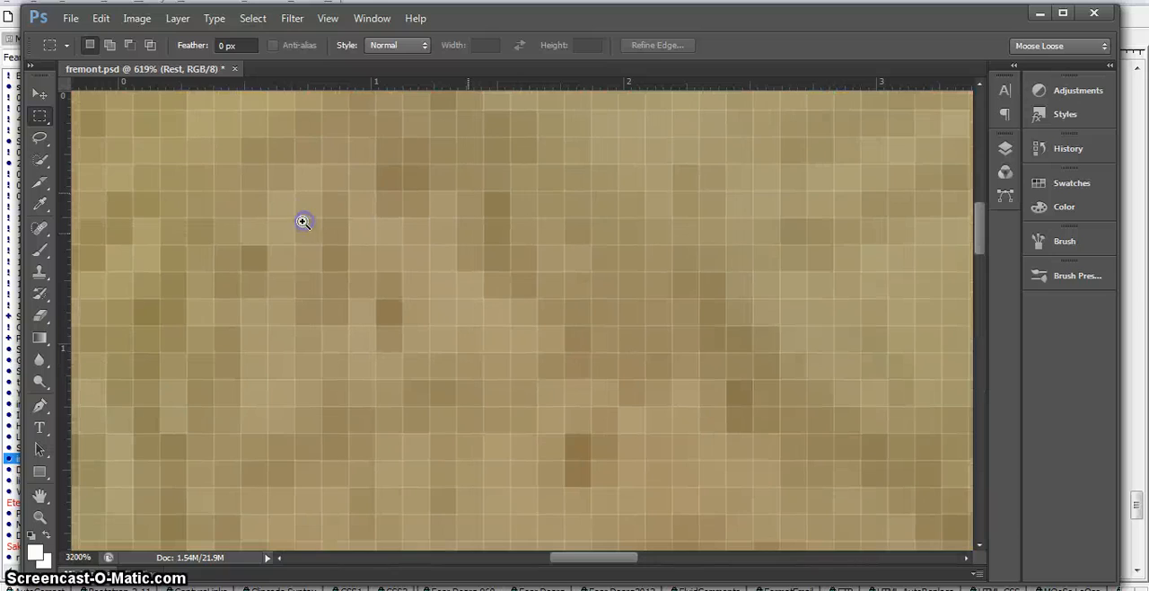
left_click_drag(487, 243, 243, 264)
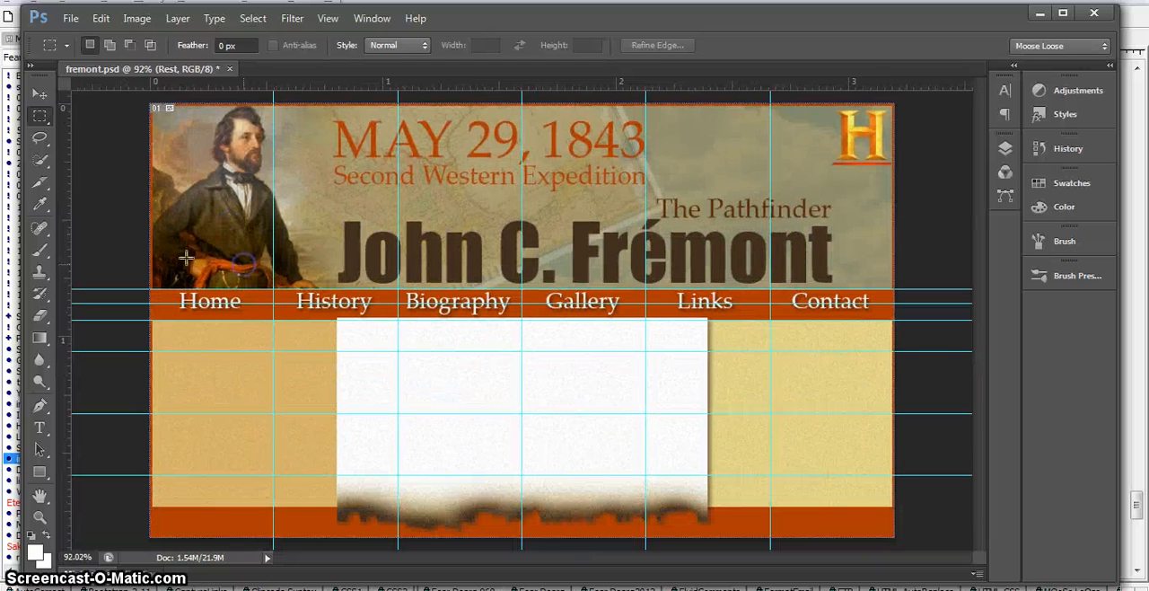
Step: Use the Slice tool to cut the full-width header banner from the page's upper edge down to the guide above the navigation bar
left_click(45, 162)
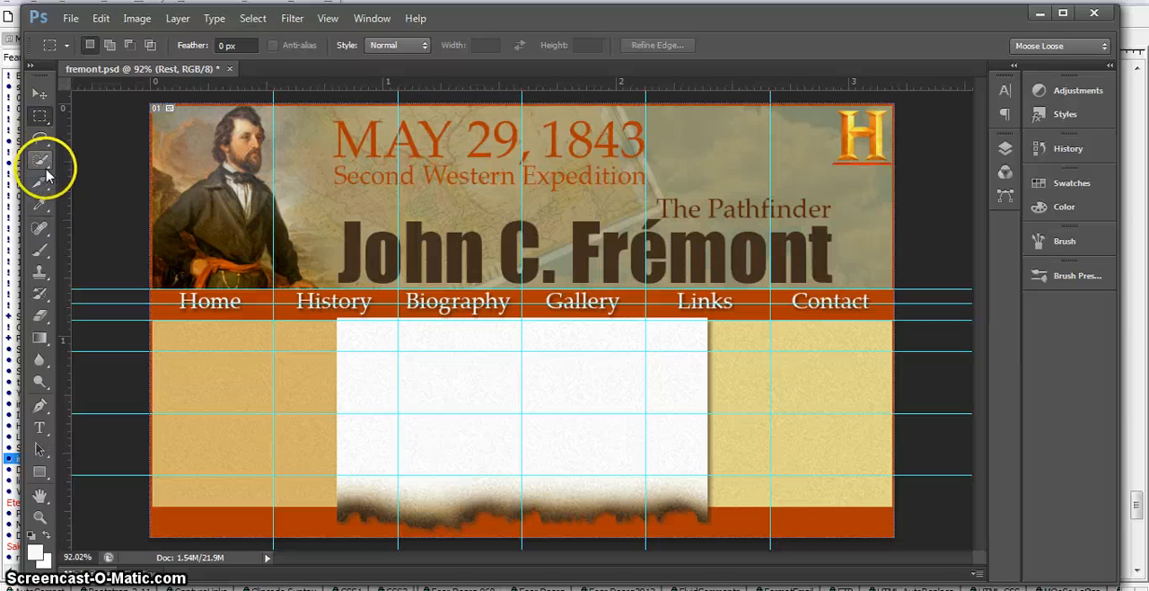
left_click(41, 184)
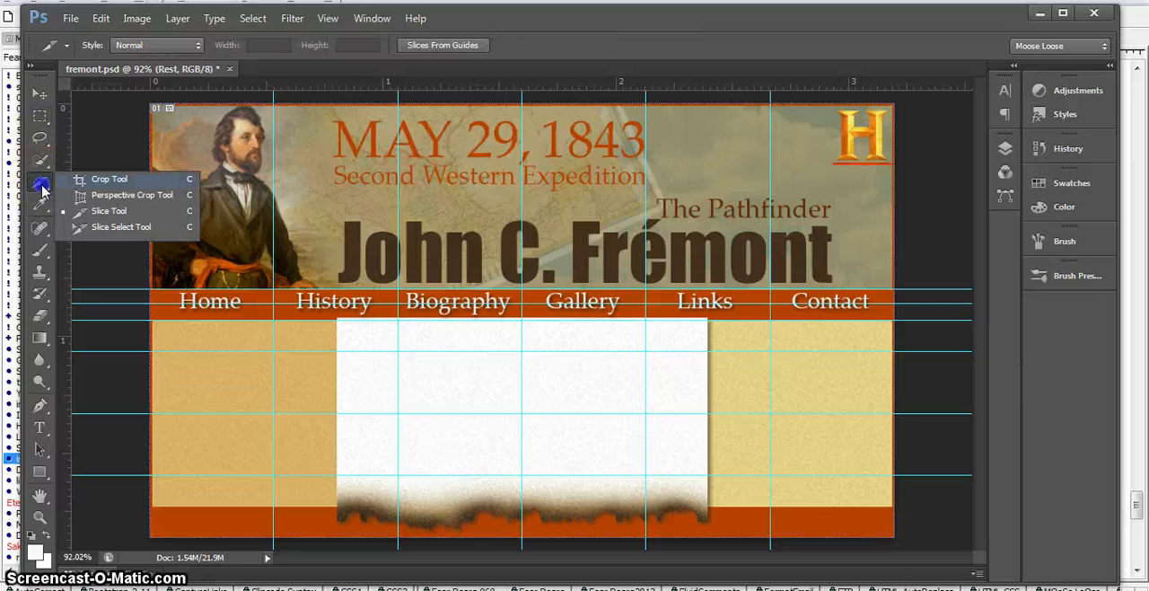
left_click(86, 180)
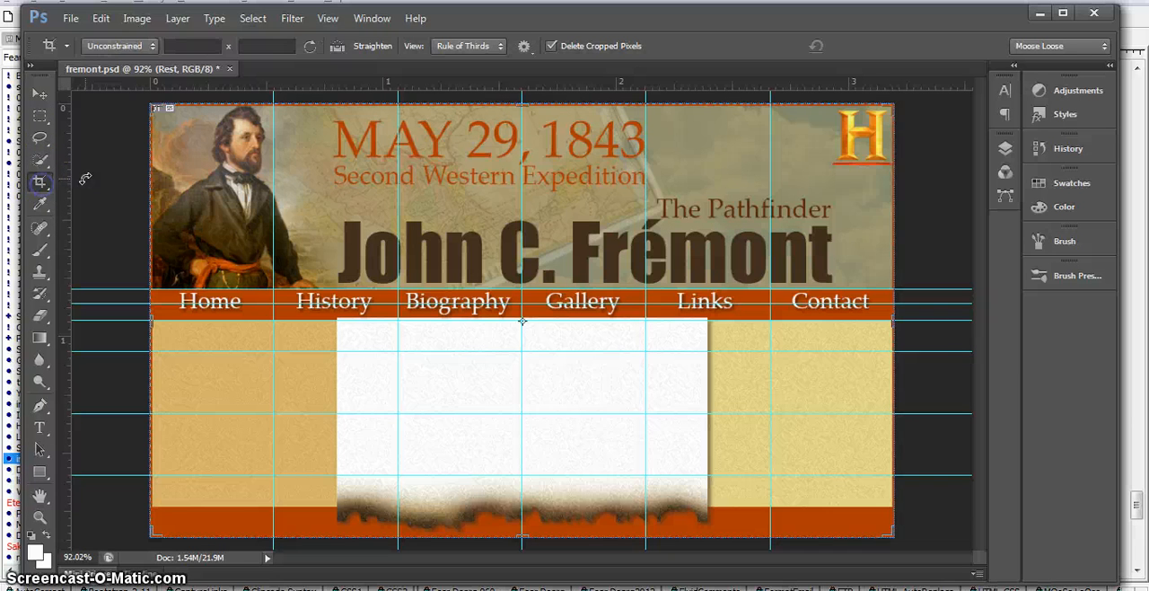
left_click(39, 184)
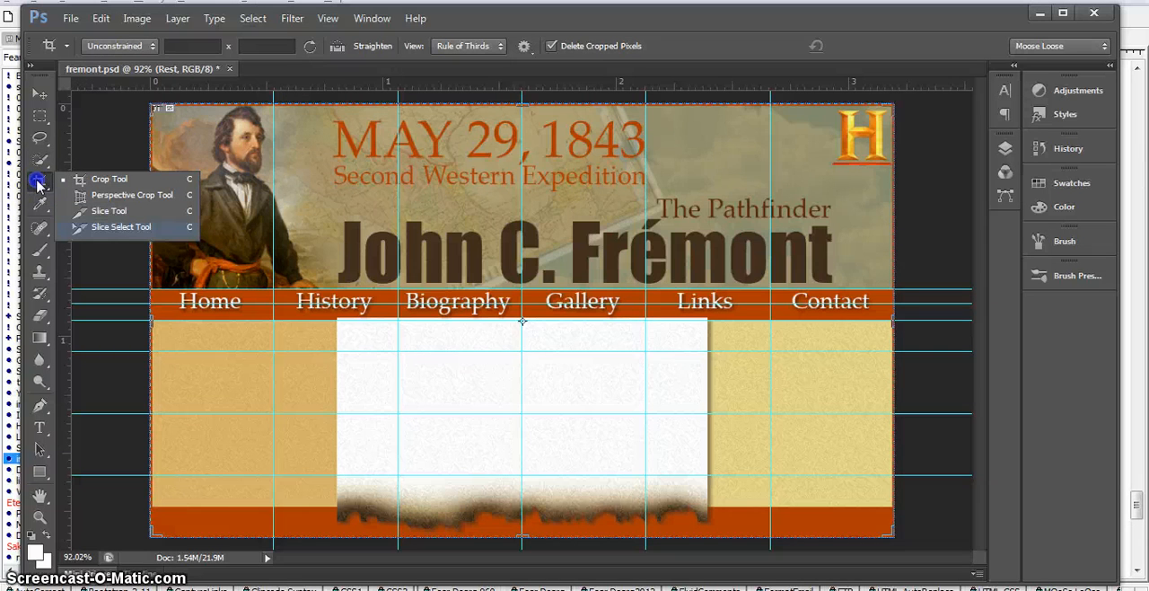
left_click(123, 213)
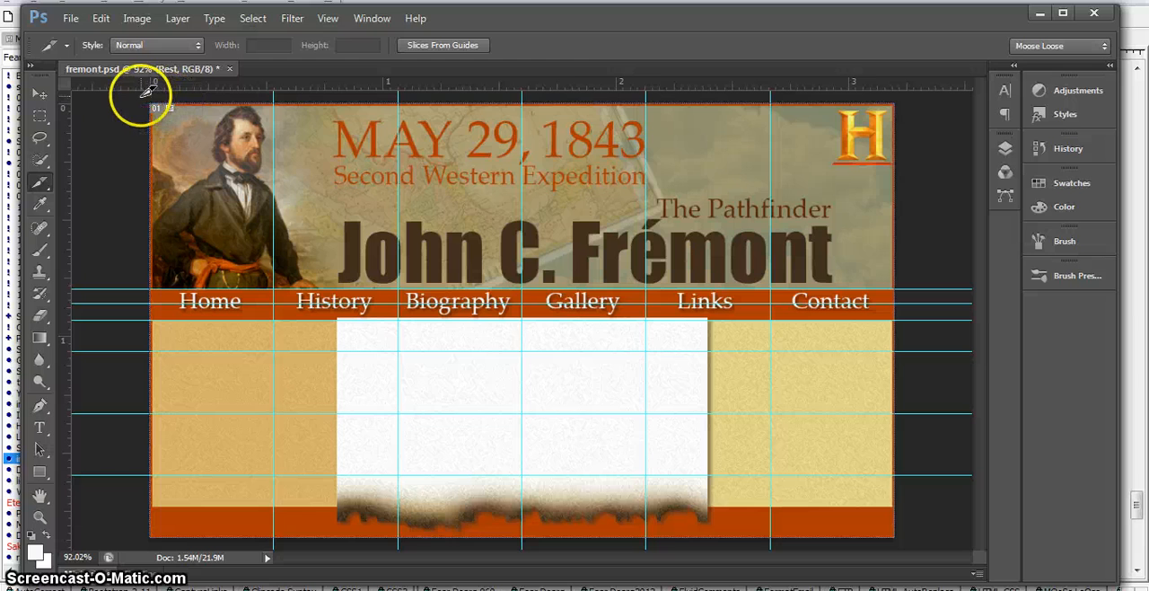
left_click_drag(148, 91, 143, 94)
left_click_drag(585, 163, 907, 244)
left_click_drag(896, 289, 908, 289)
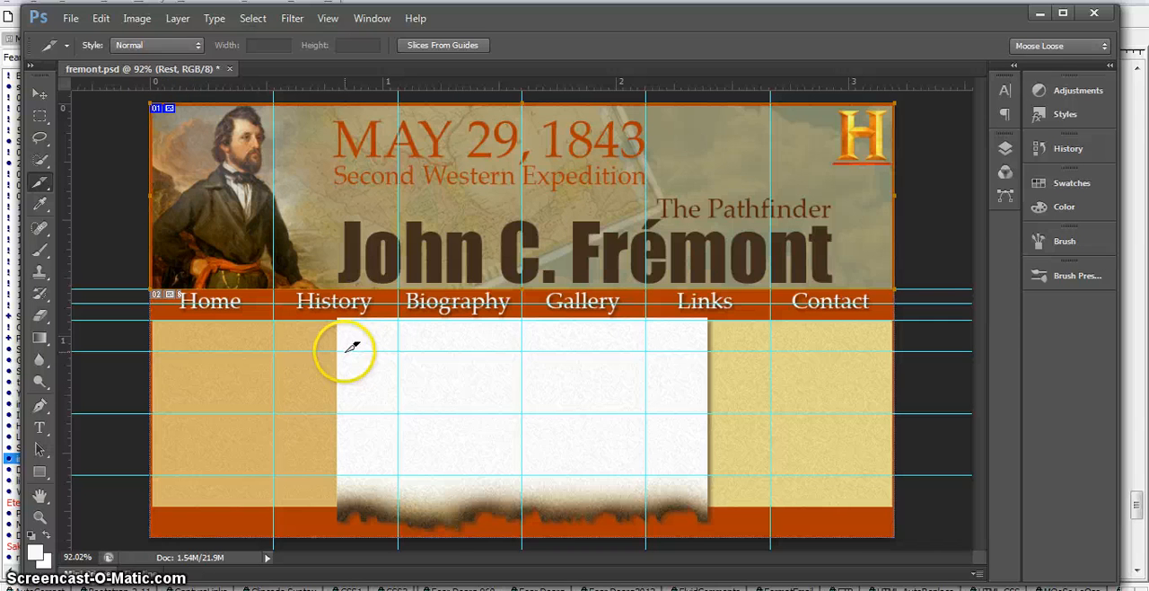
Step: Cut separate slices for the Home, History and Biography items along the guides in the navigation bar
left_click(224, 316, "ctrl")
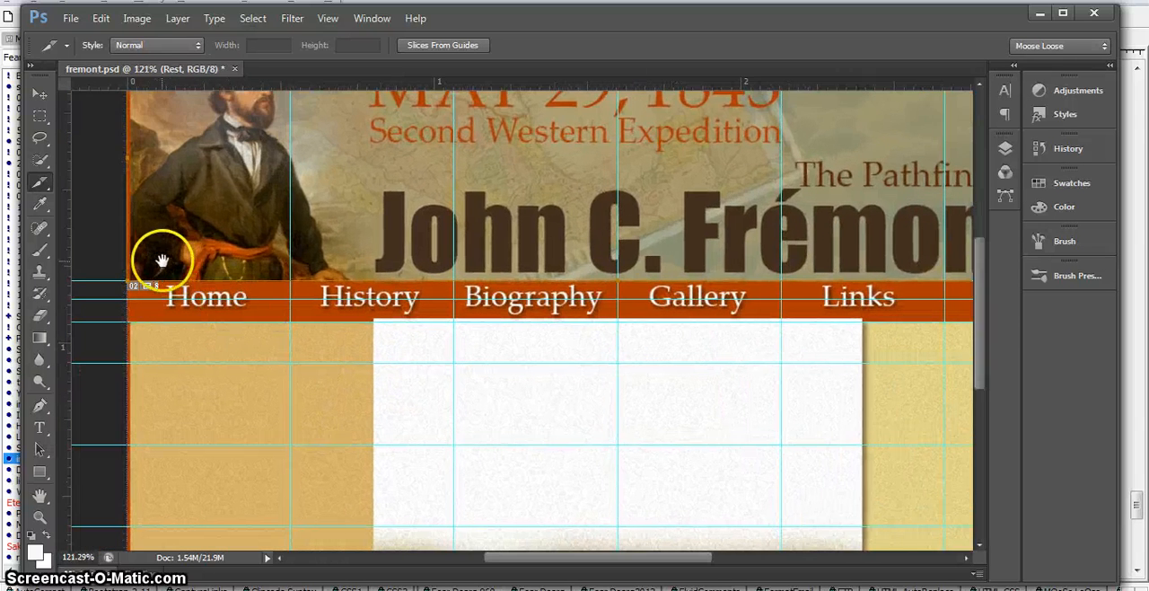
left_click_drag(168, 255, 207, 188)
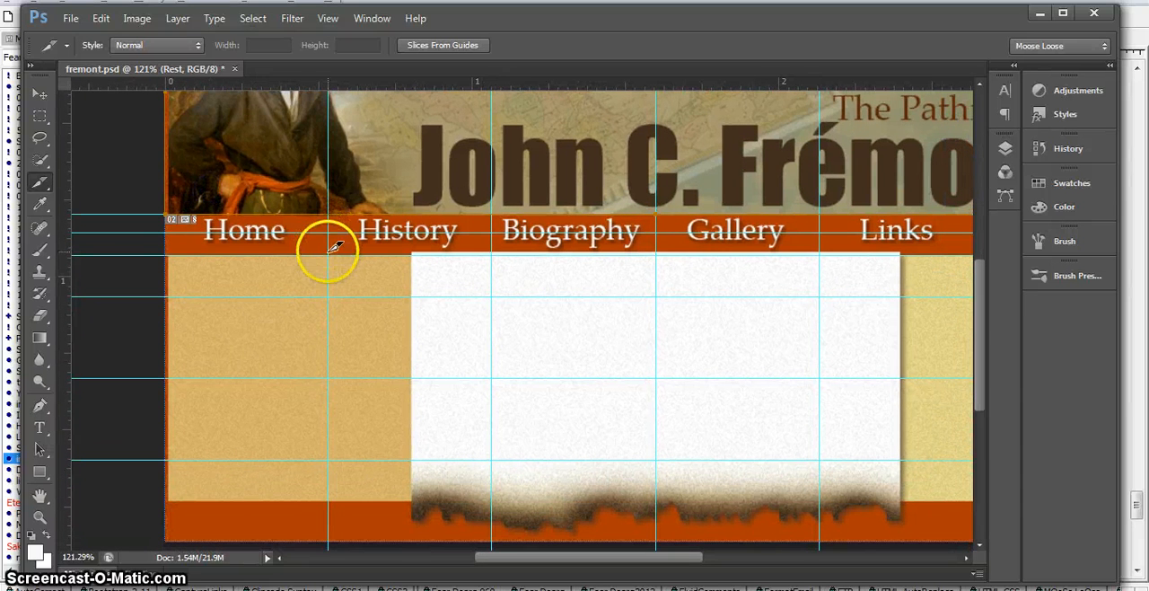
left_click_drag(330, 252, 166, 214)
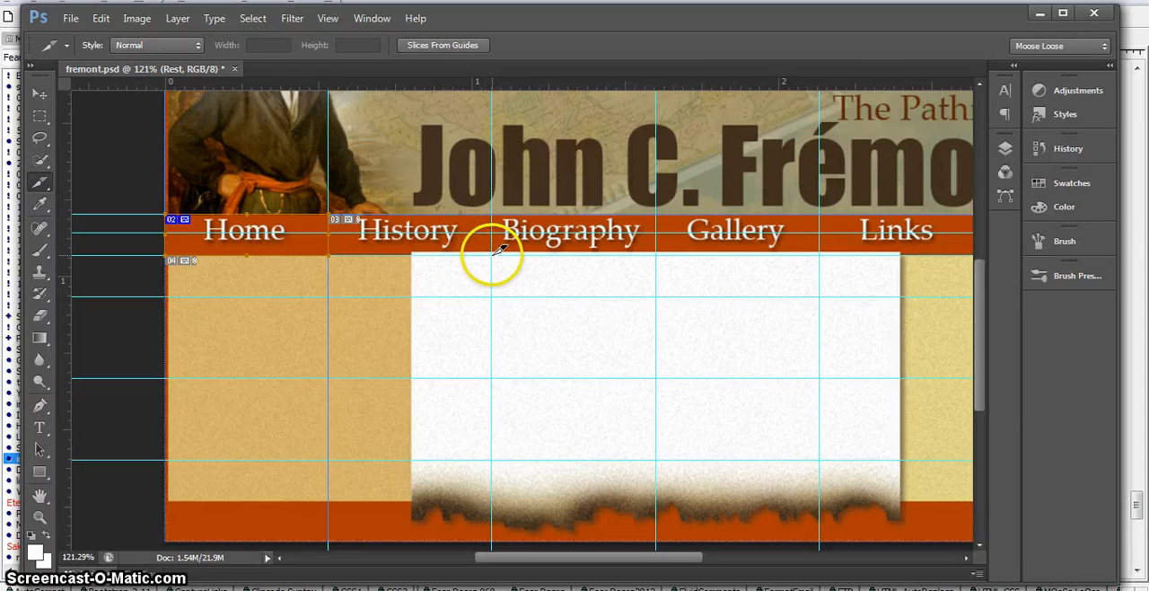
mouse_move(490, 257)
left_mouse_down()
mouse_move(416, 221)
mouse_move(329, 217)
left_mouse_up()
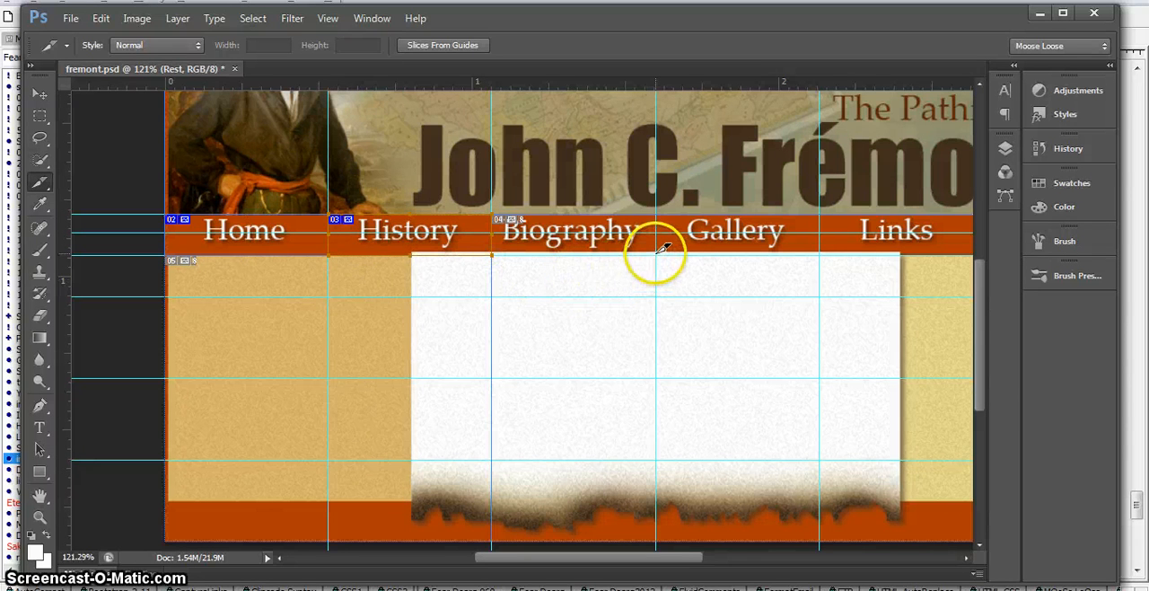
left_click_drag(659, 251, 655, 256)
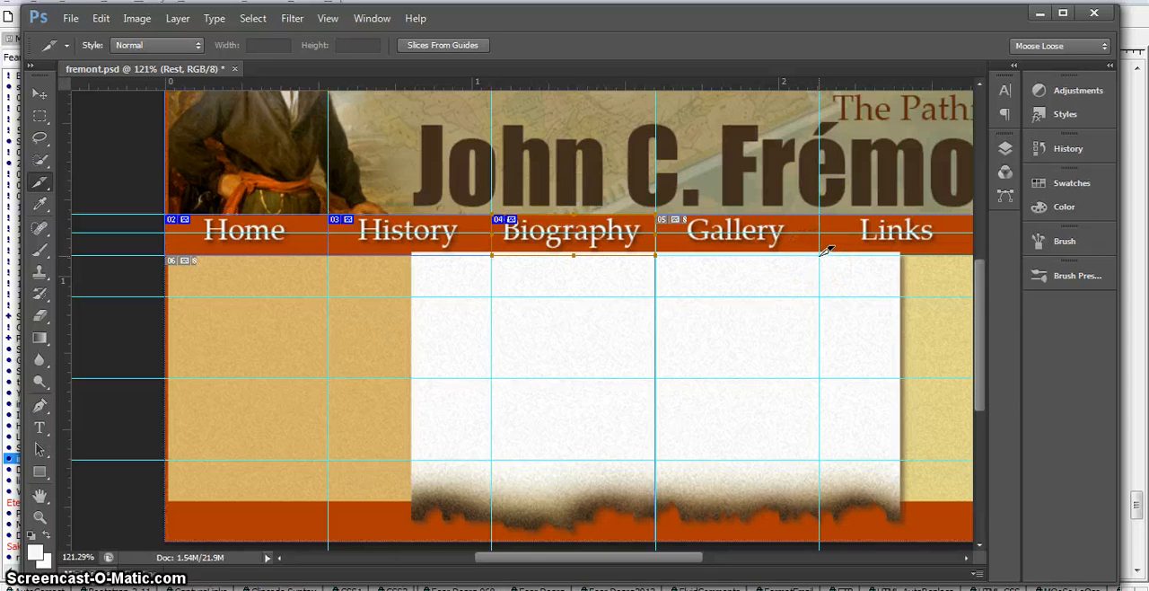
Step: Cut a slice around the Gallery navigation item and align its upper and right edges with the surrounding guides
left_click_drag(821, 254, 662, 218)
left_click_drag(821, 254, 662, 218)
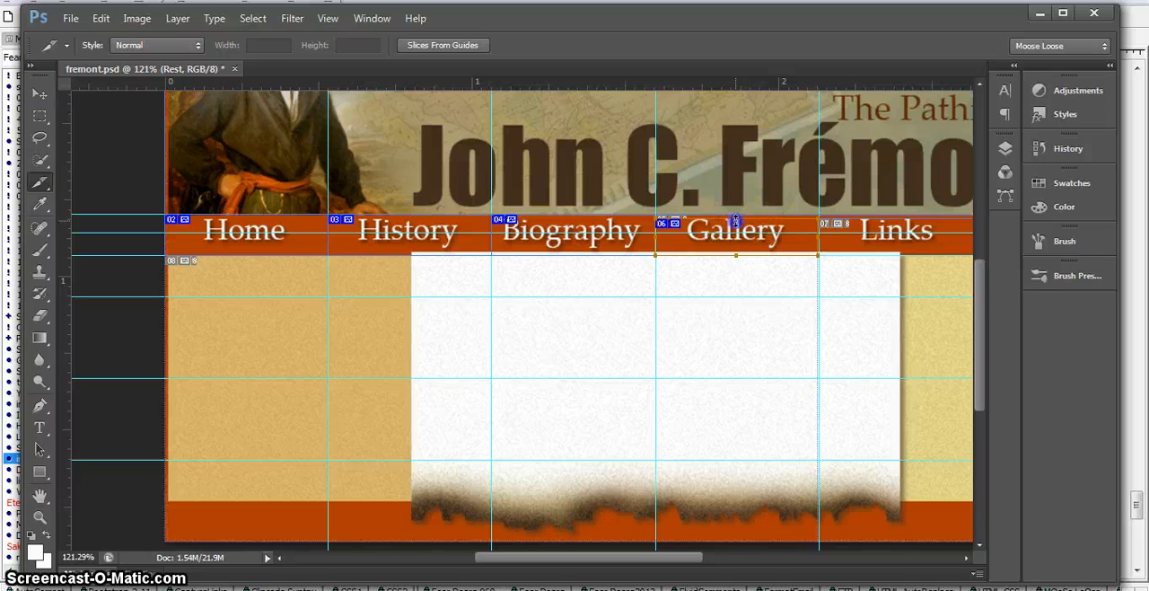
left_click_drag(735, 221, 736, 214)
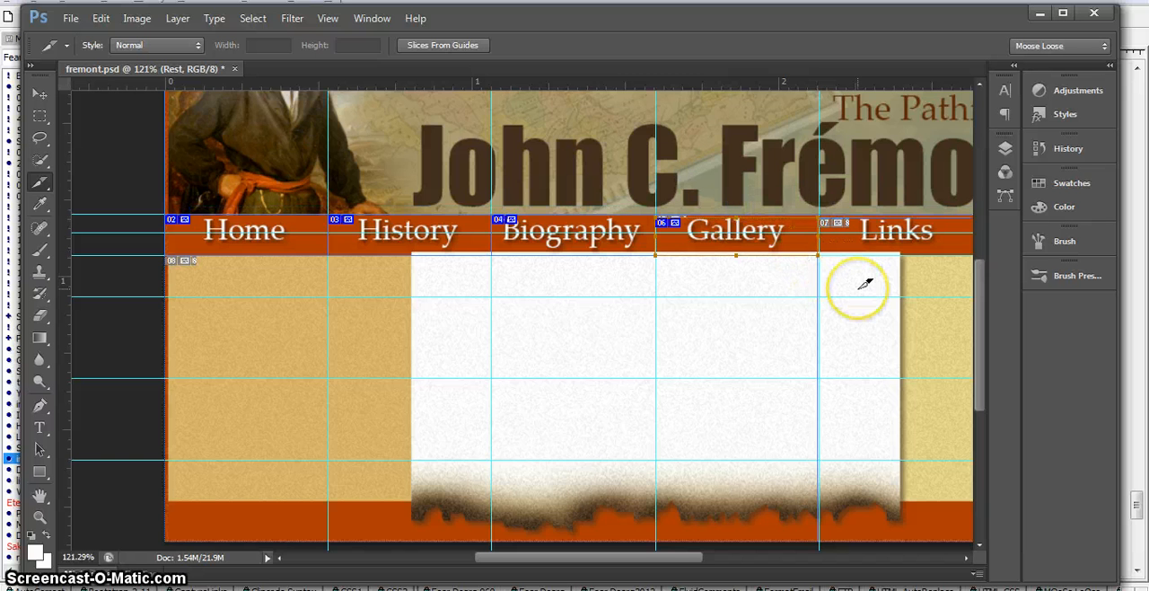
left_click(730, 271, "ctrl")
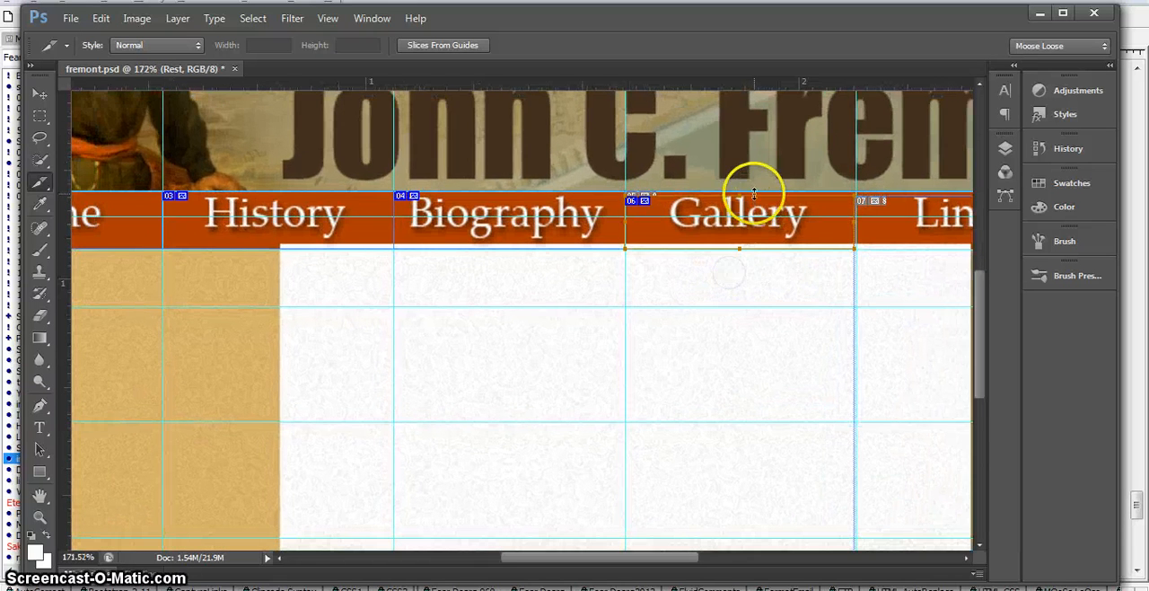
left_click_drag(739, 196, 740, 192)
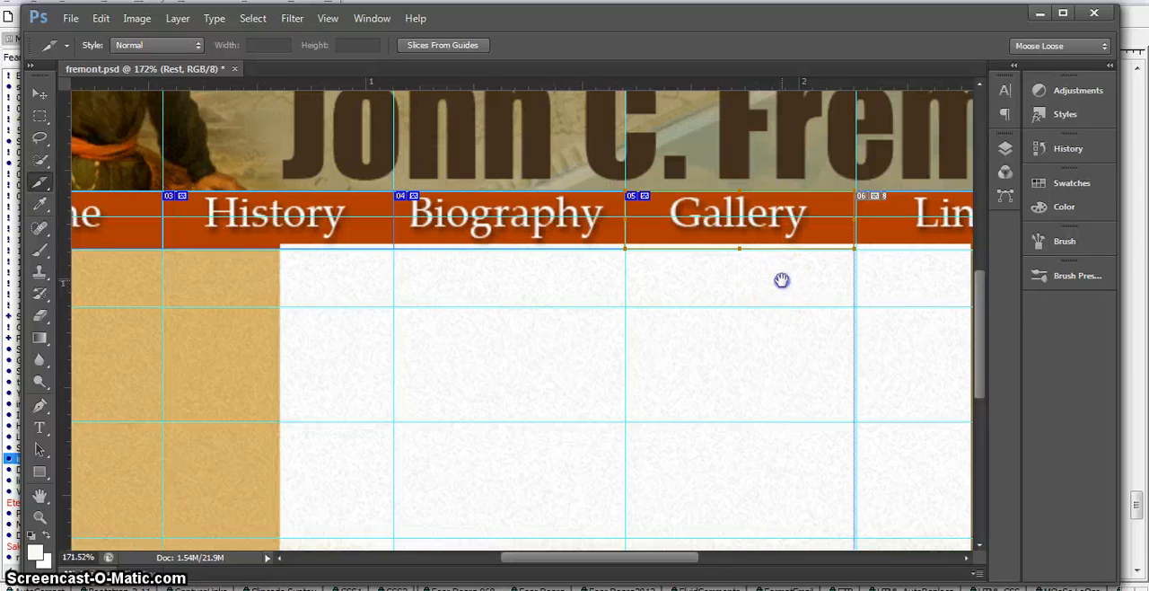
left_click_drag(779, 277, 443, 282)
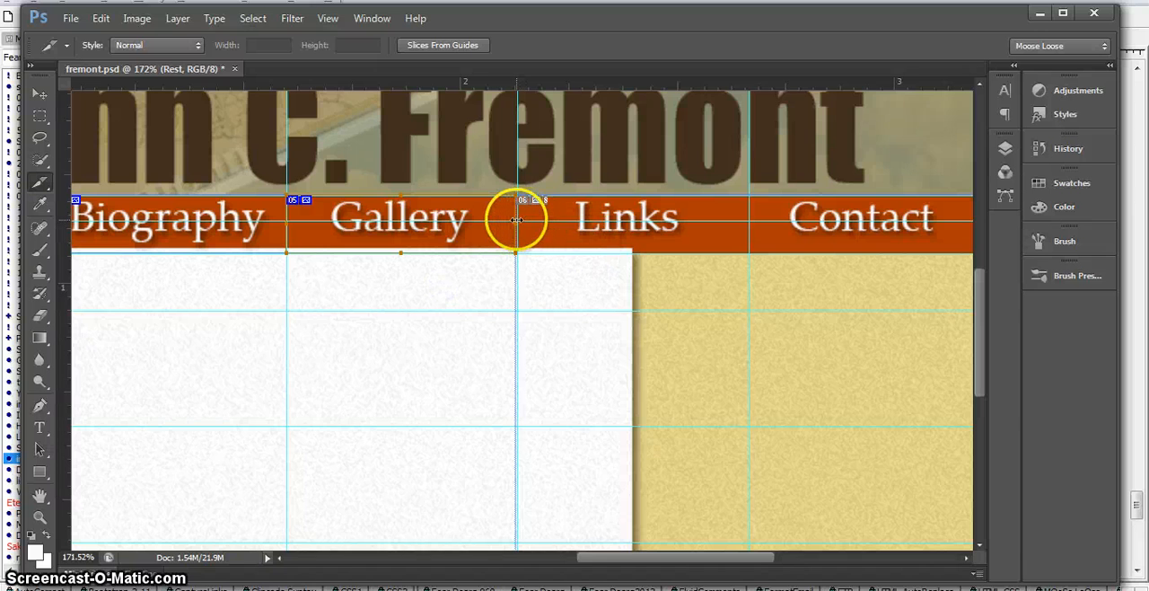
left_click_drag(517, 219, 517, 219)
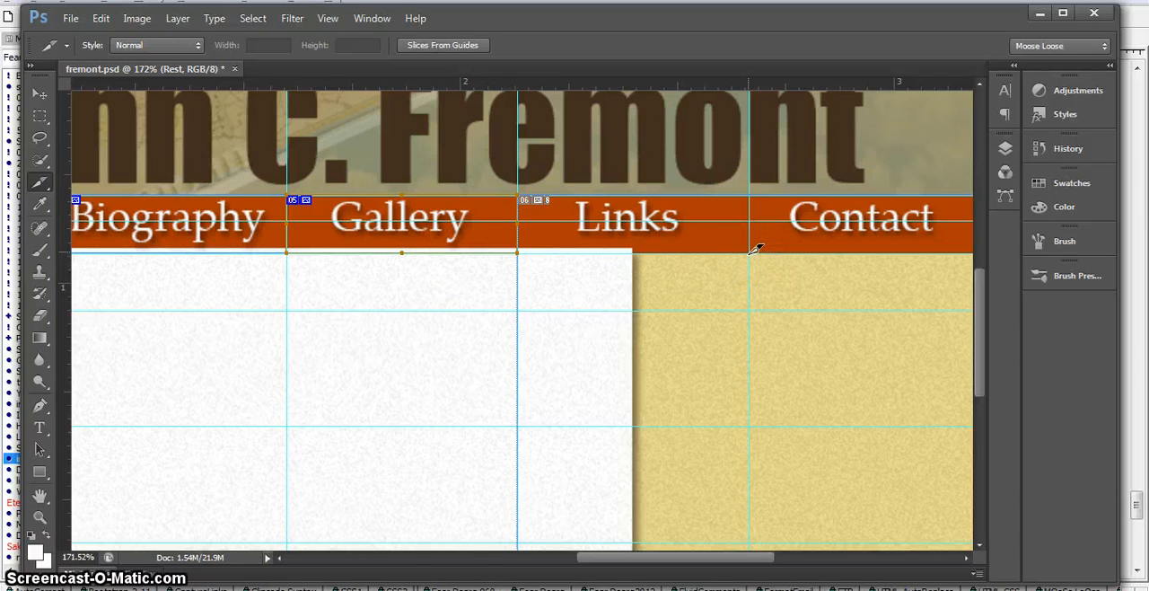
Step: Cut slices for the Links and Contact navigation items, extending the Contact slice up to the guide above the navigation bar
left_click_drag(751, 251, 518, 199)
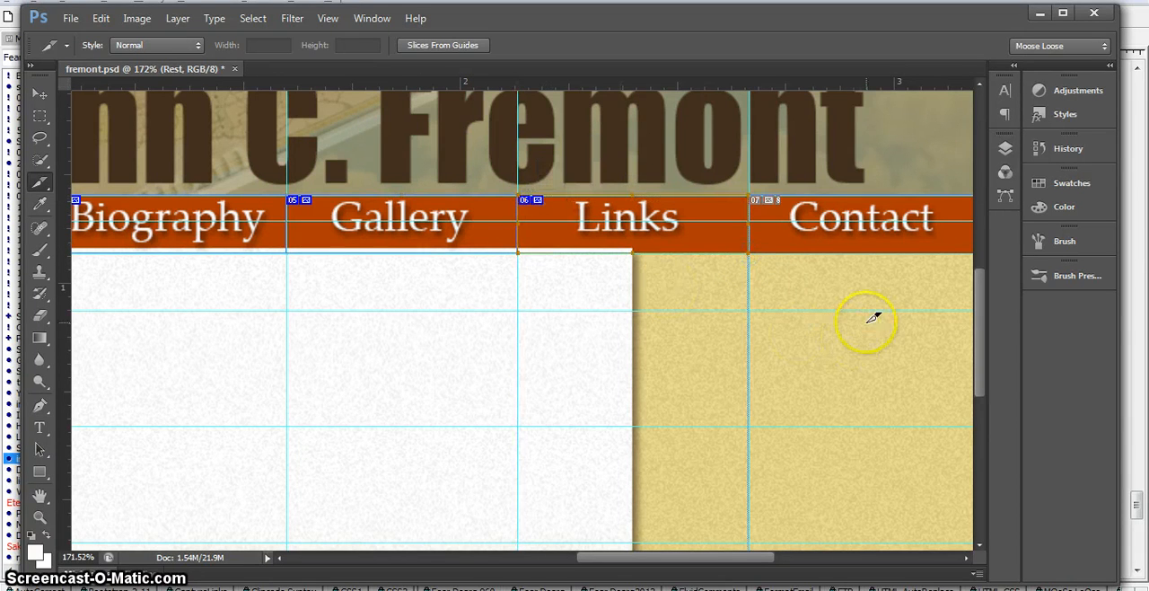
left_click_drag(918, 295, 743, 277)
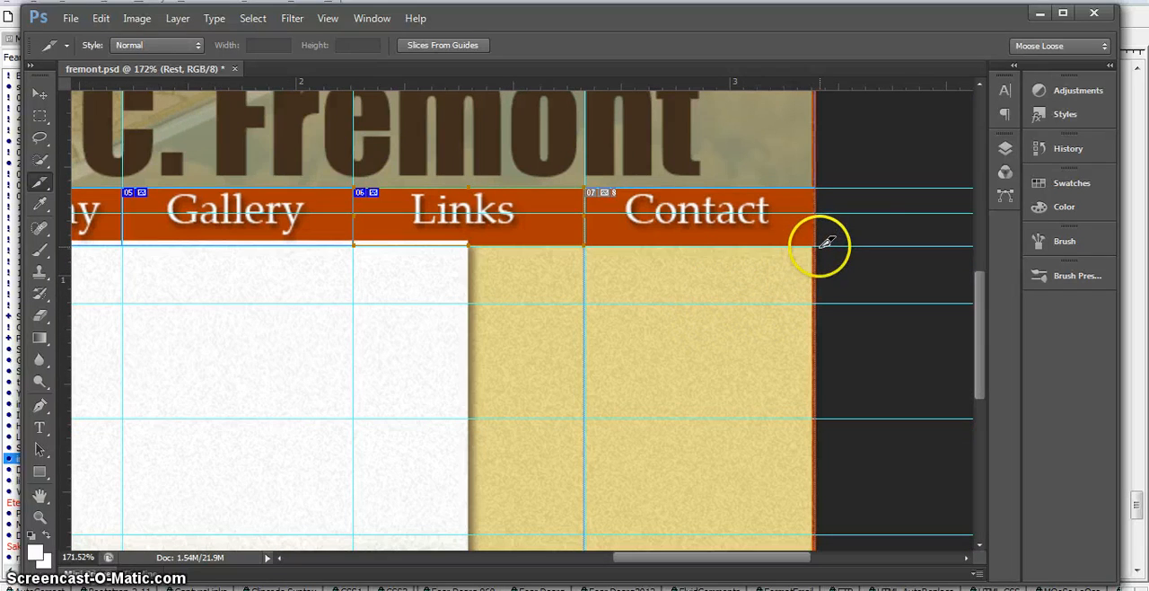
left_click_drag(824, 245, 824, 245)
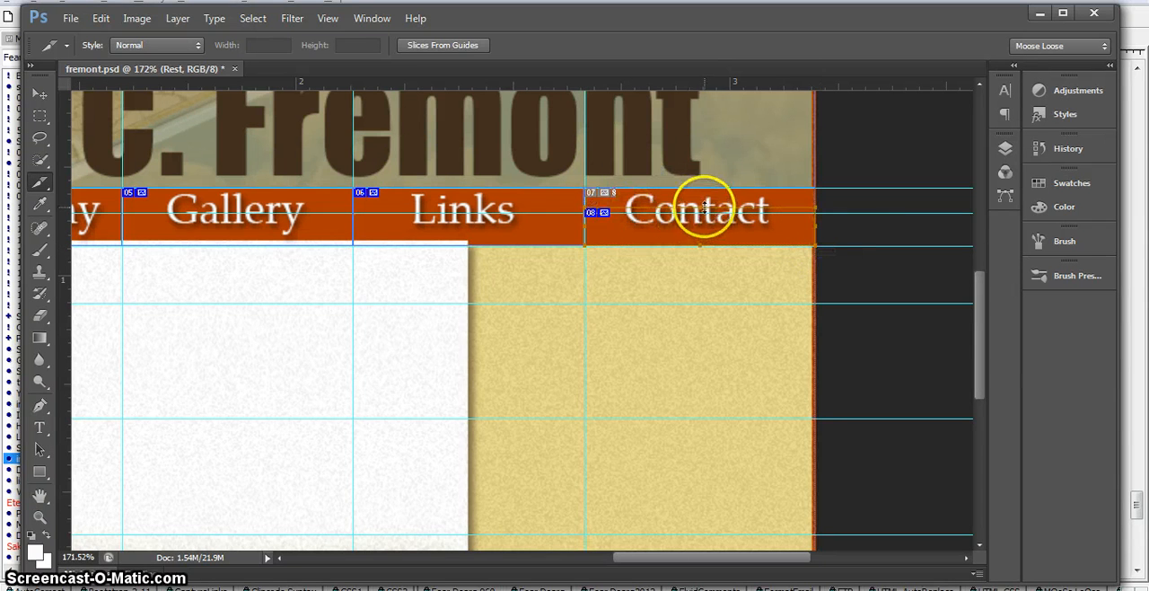
left_click_drag(702, 208, 700, 186)
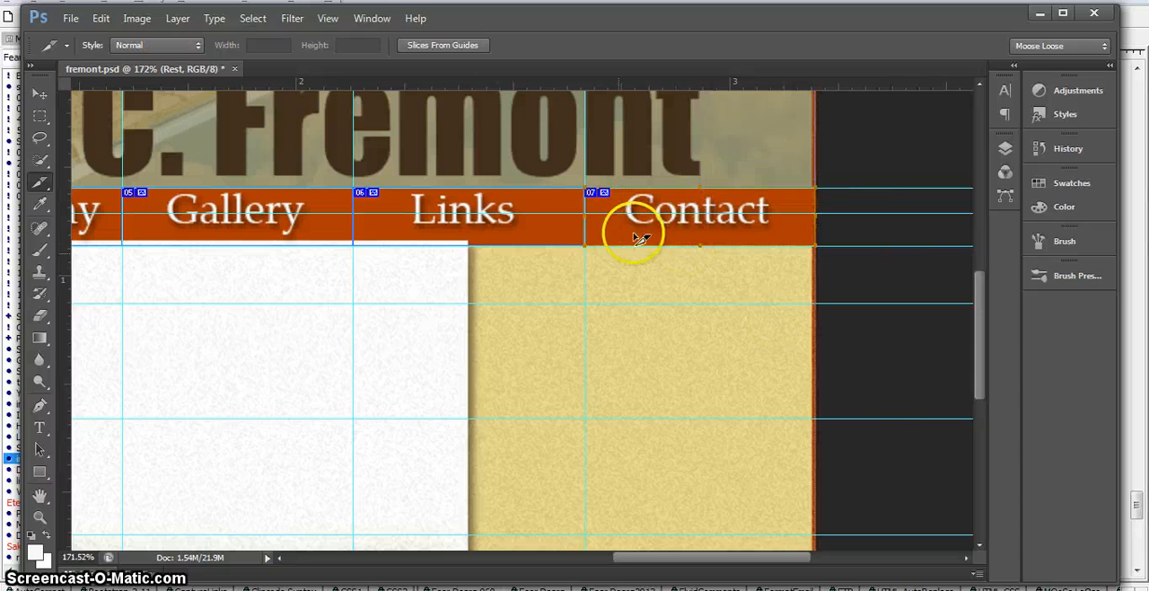
Step: Cut two full-width slices: a content strip between the second and third guides below the navigation items, and the footer below the lowest guide
left_click_drag(510, 318, 672, 305)
left_click_drag(526, 318, 575, 319)
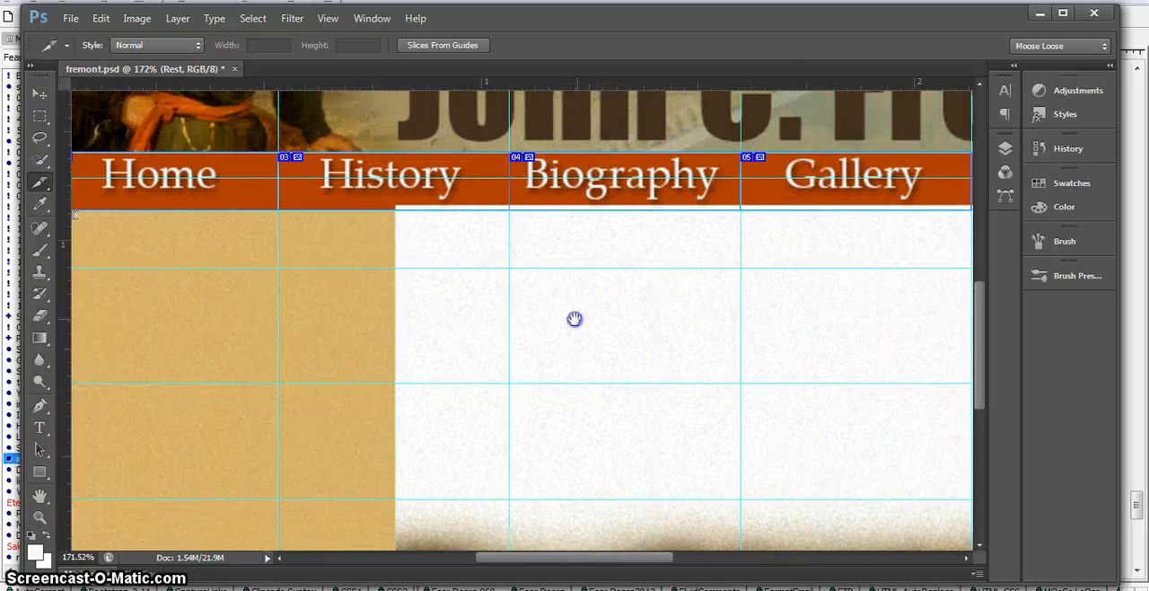
left_click_drag(443, 333, 561, 331)
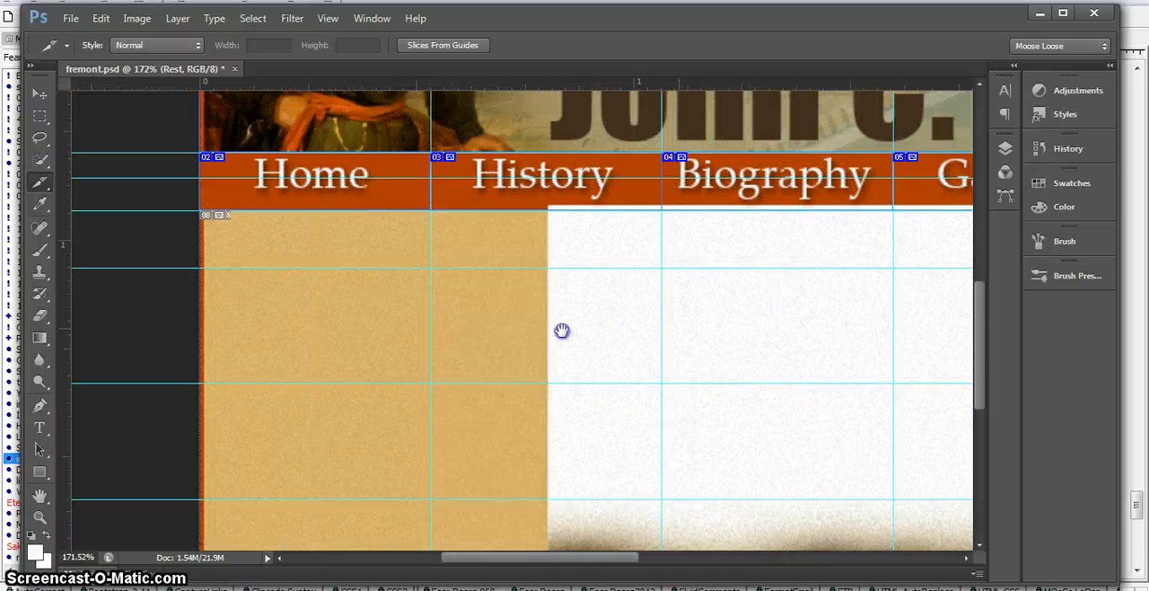
left_click(514, 327)
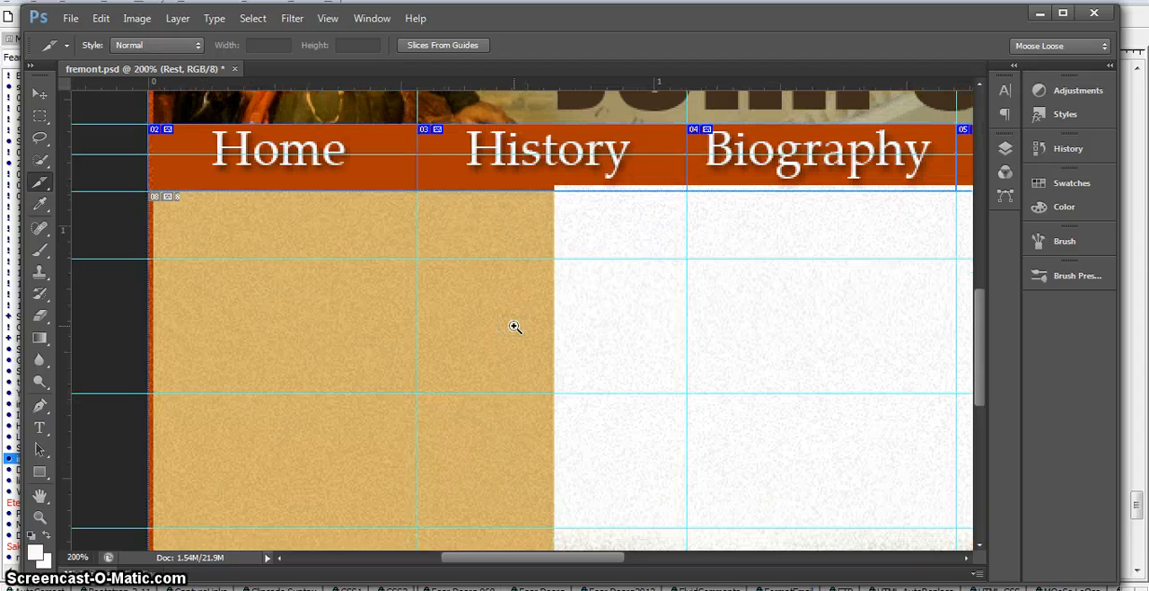
left_click(514, 327, "alt")
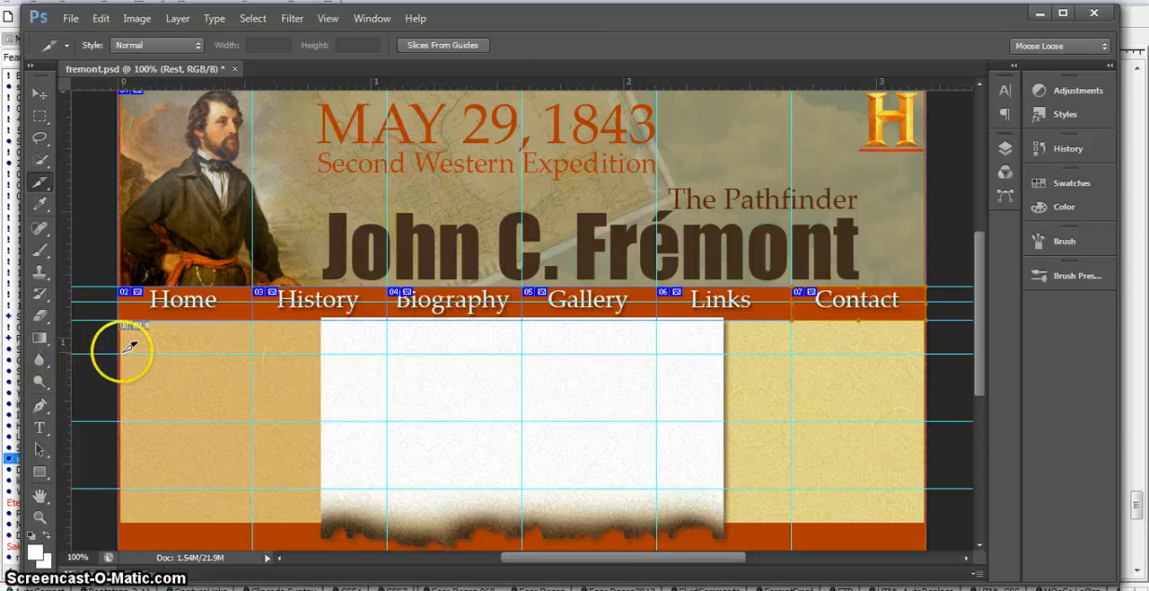
left_click_drag(124, 350, 925, 421)
left_click(409, 463)
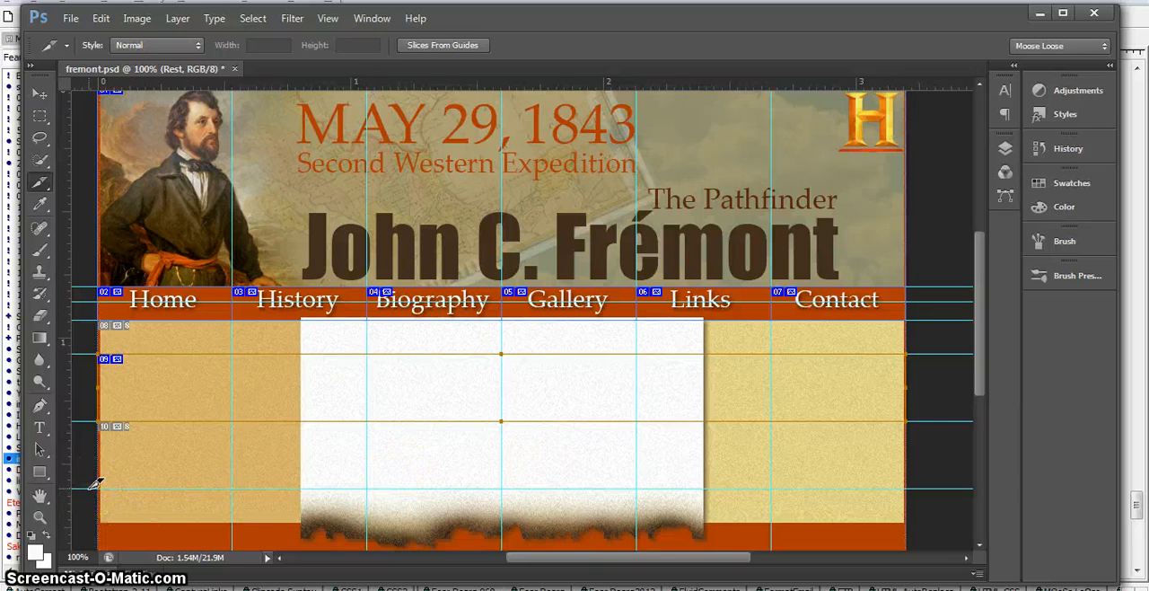
left_click_drag(92, 485, 913, 497)
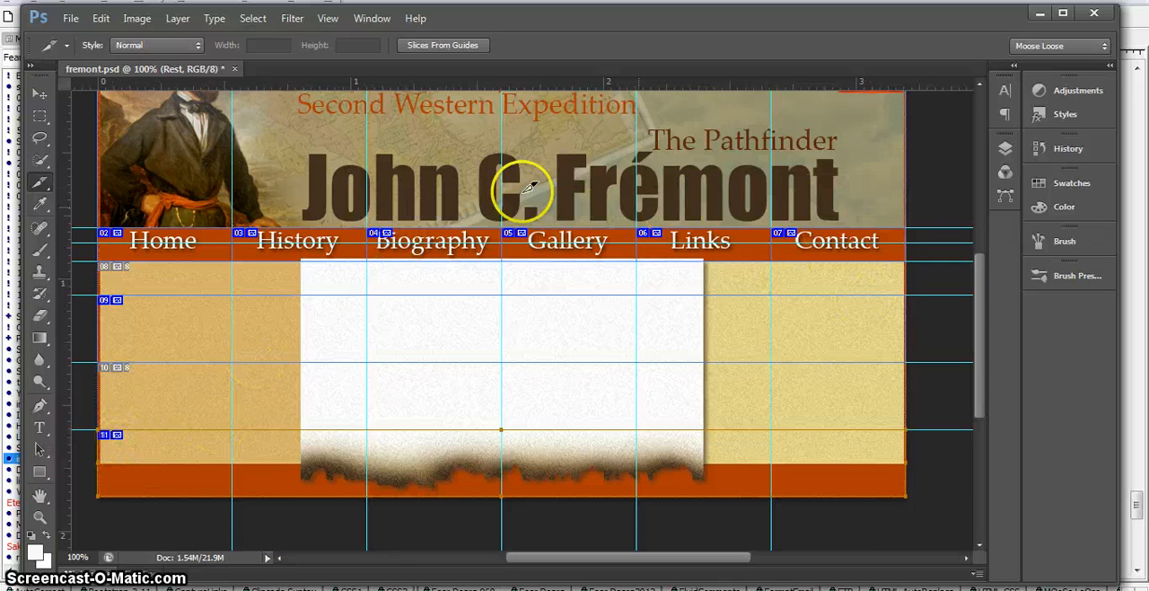
Step: Use the Slice Select tool to name the header banner slice Header
left_click_drag(157, 150, 157, 221)
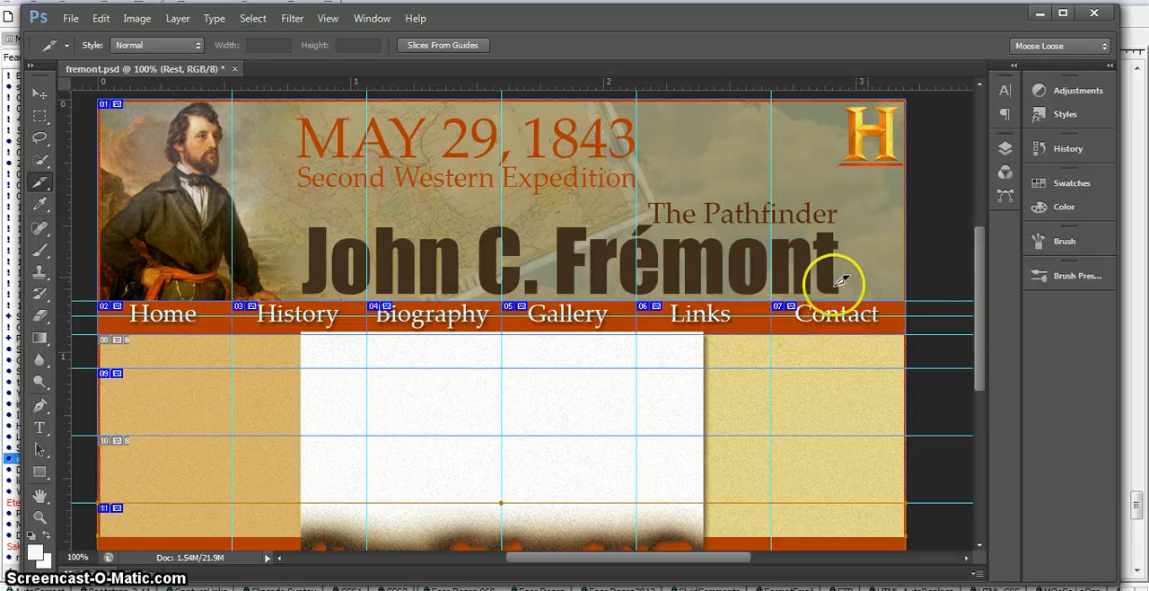
left_click(1004, 148)
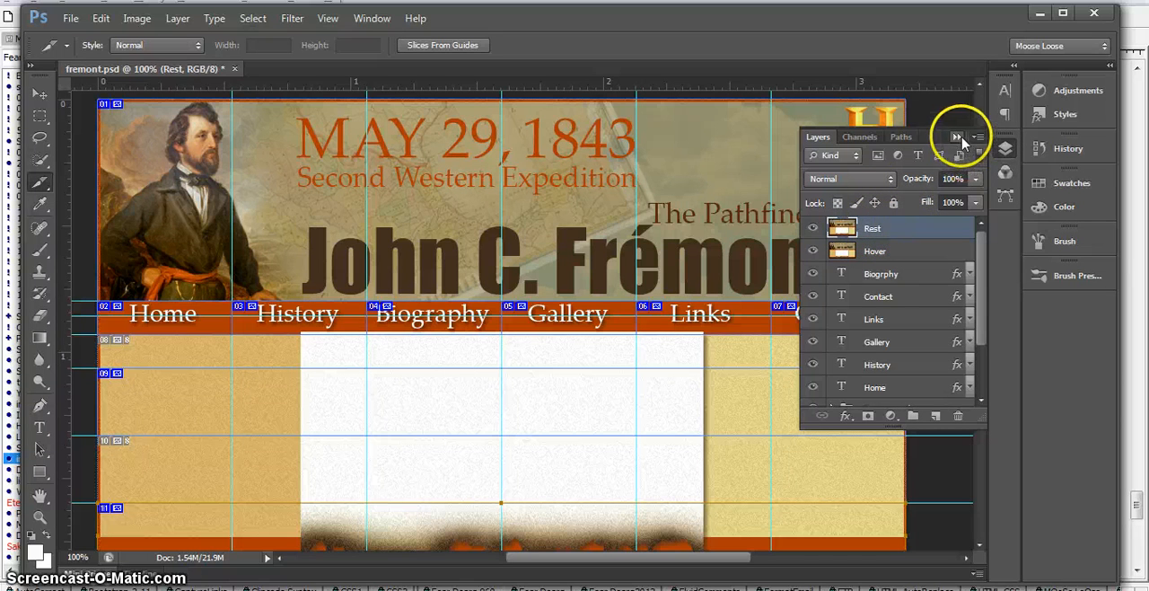
left_click(964, 131)
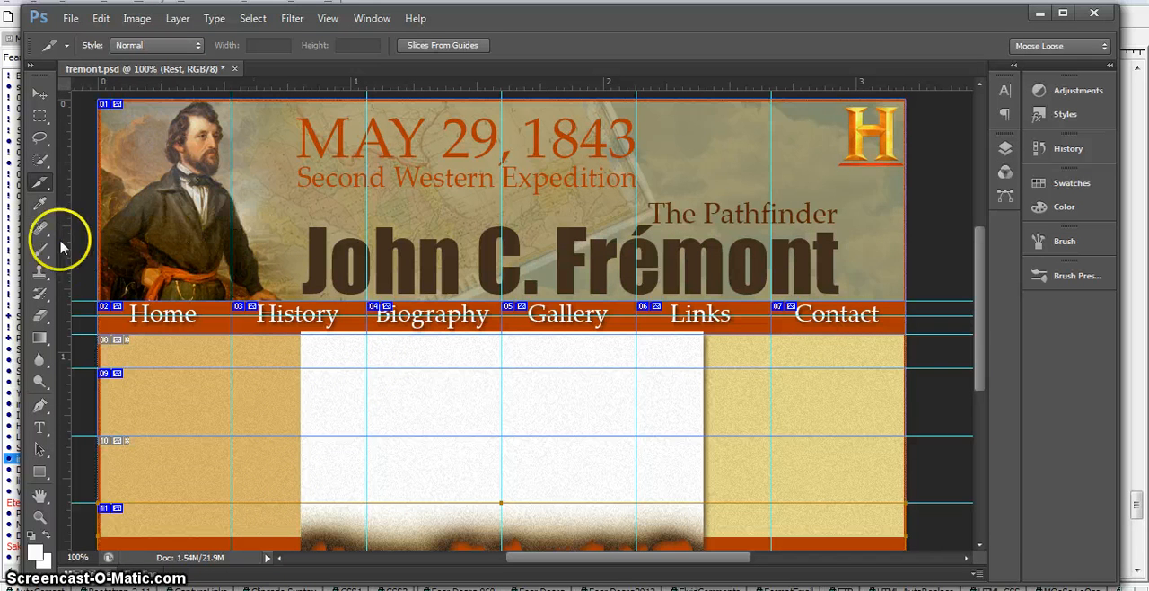
left_click(36, 184)
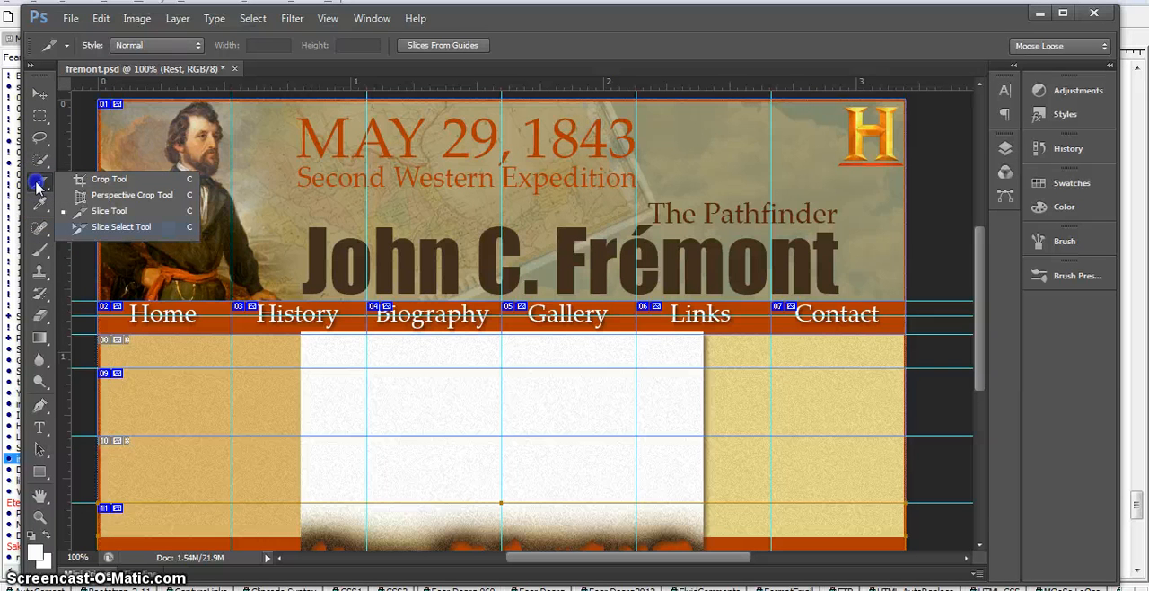
left_click(123, 229)
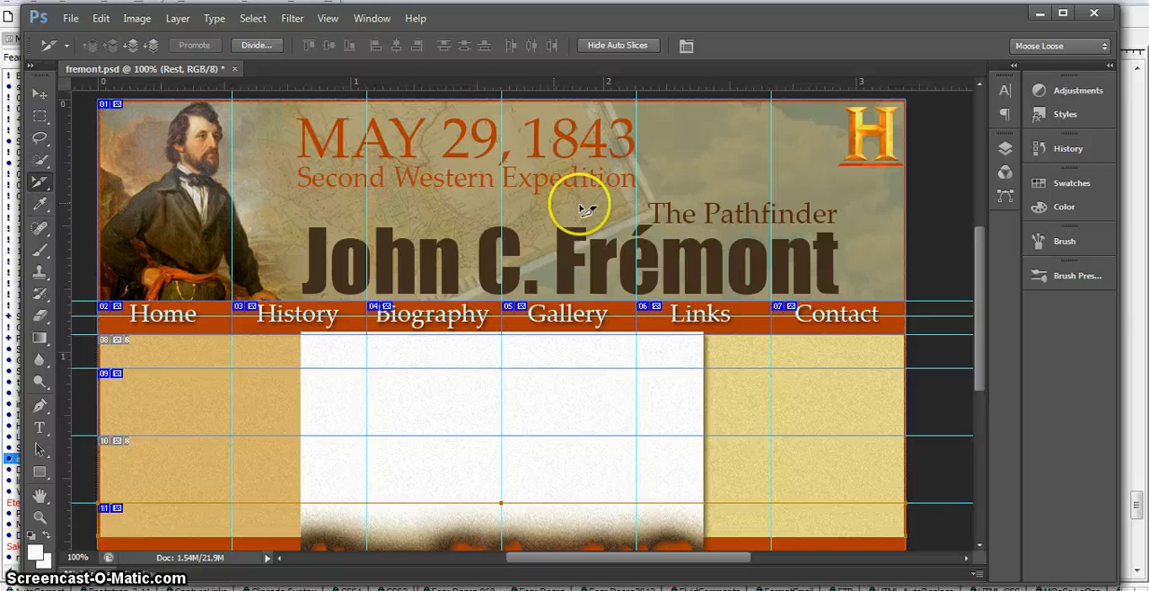
double_click(440, 195)
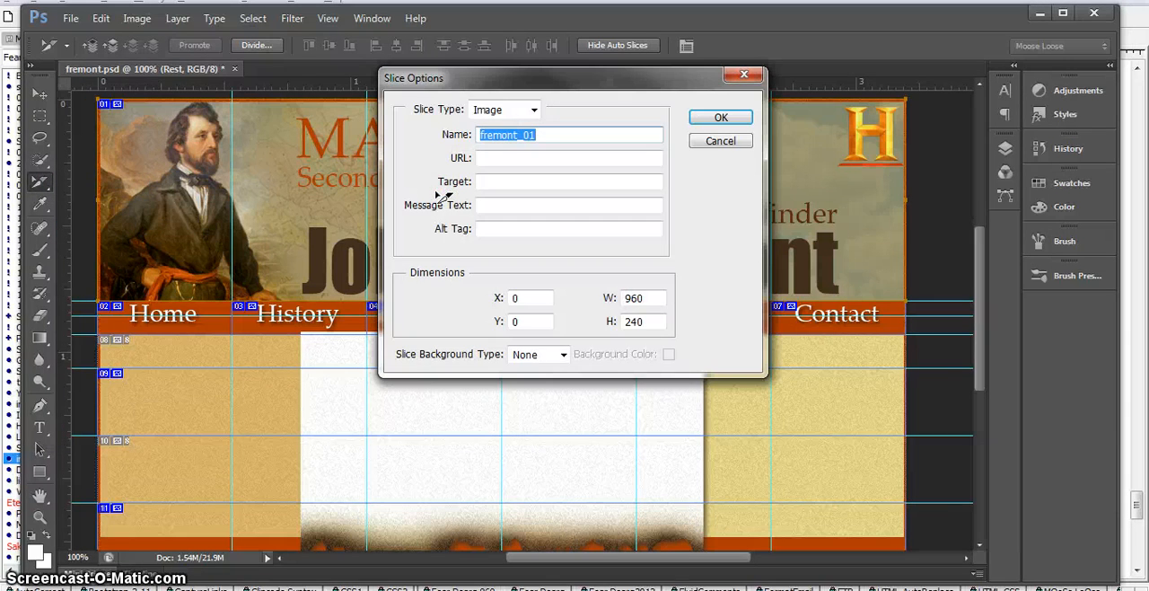
left_click(553, 136)
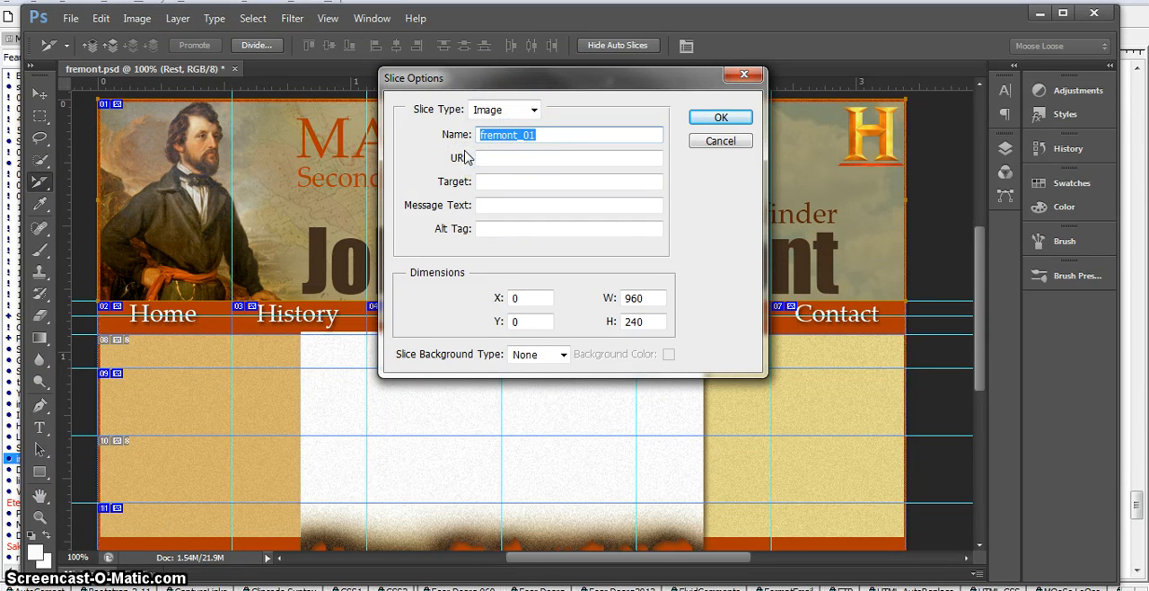
type("Header")
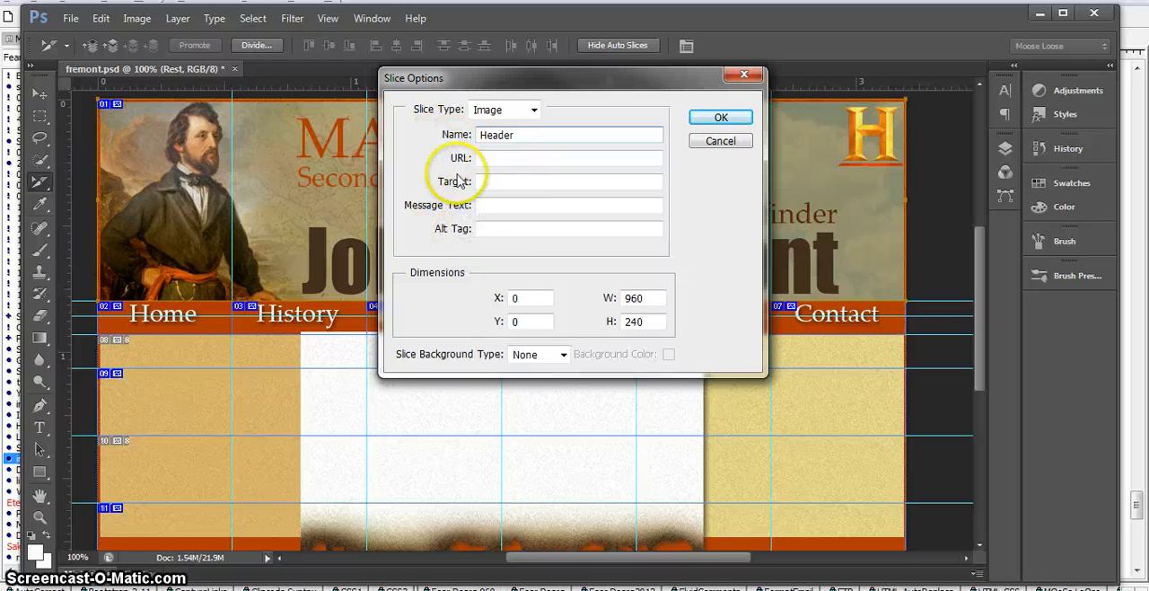
left_click(719, 122)
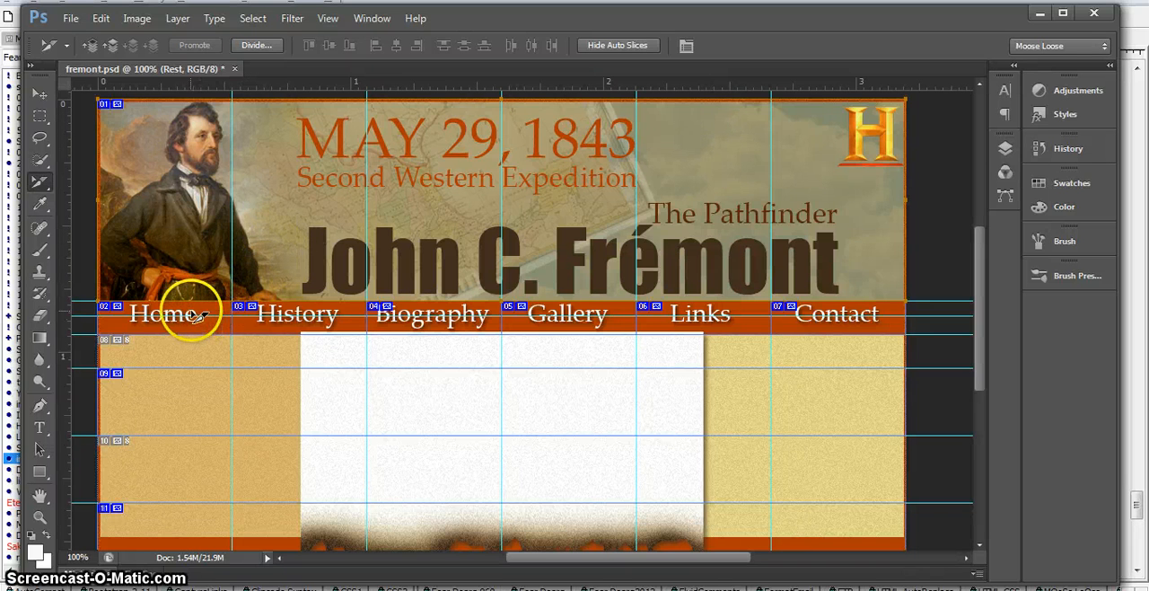
Step: Name the slice around the Home navigation item Home_rest
left_click(1005, 148)
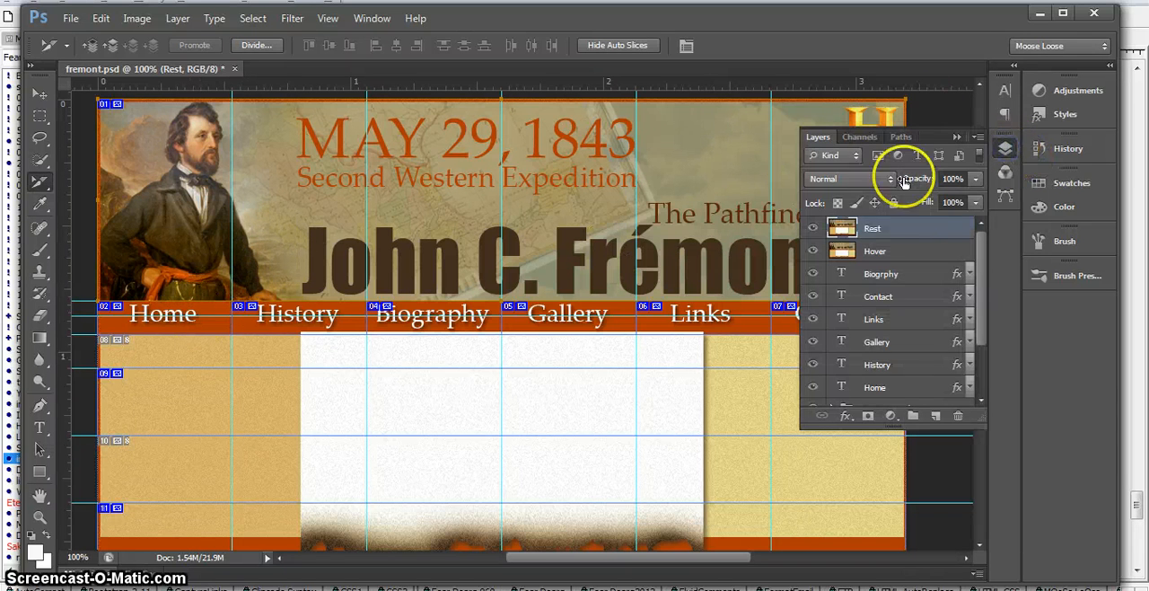
left_click(1003, 148)
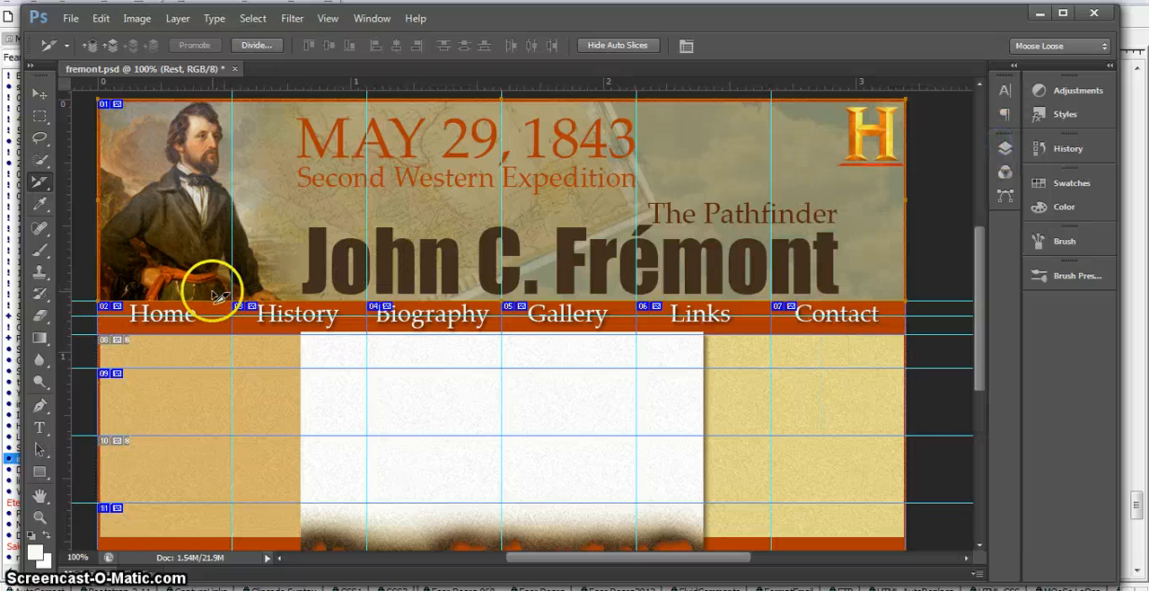
double_click(158, 314)
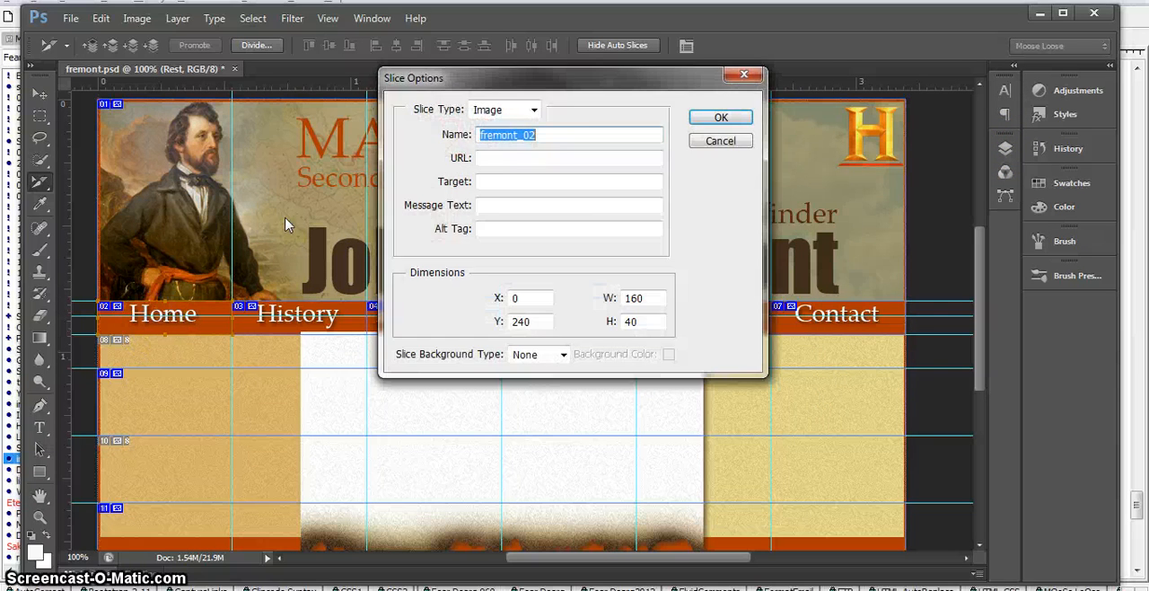
left_click_drag(549, 135, 482, 141)
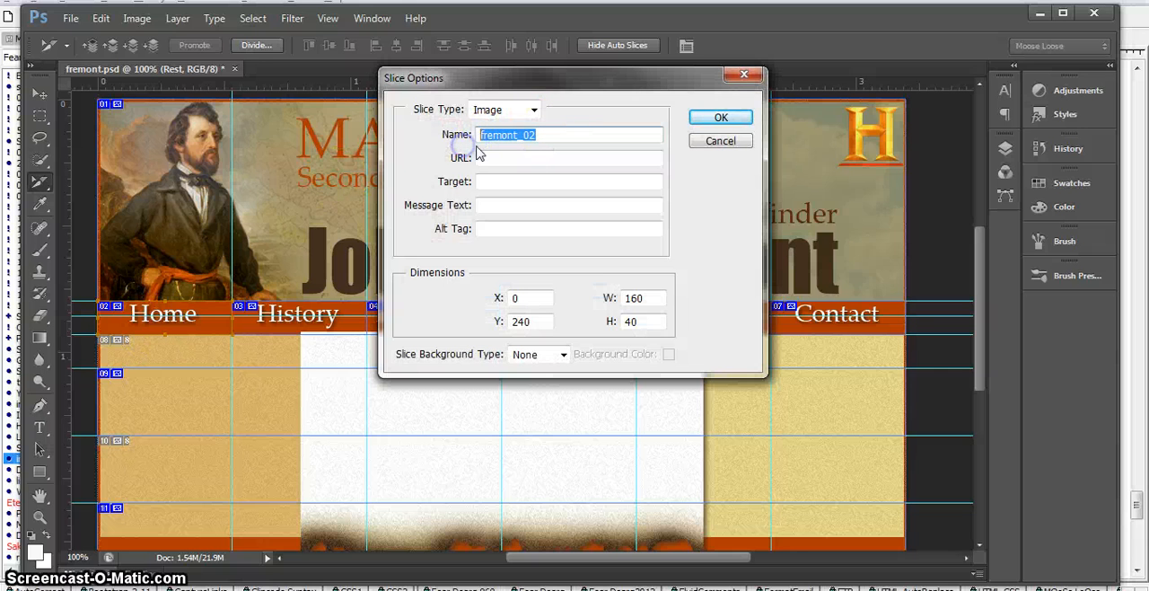
type("Home_rest")
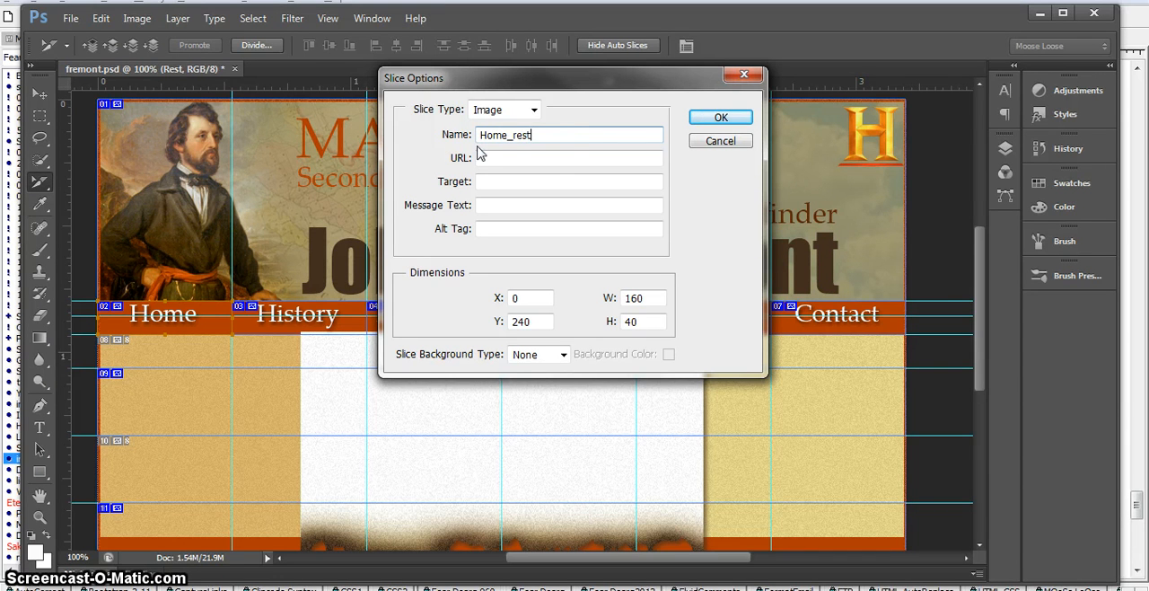
left_click(544, 132)
left_click(723, 117)
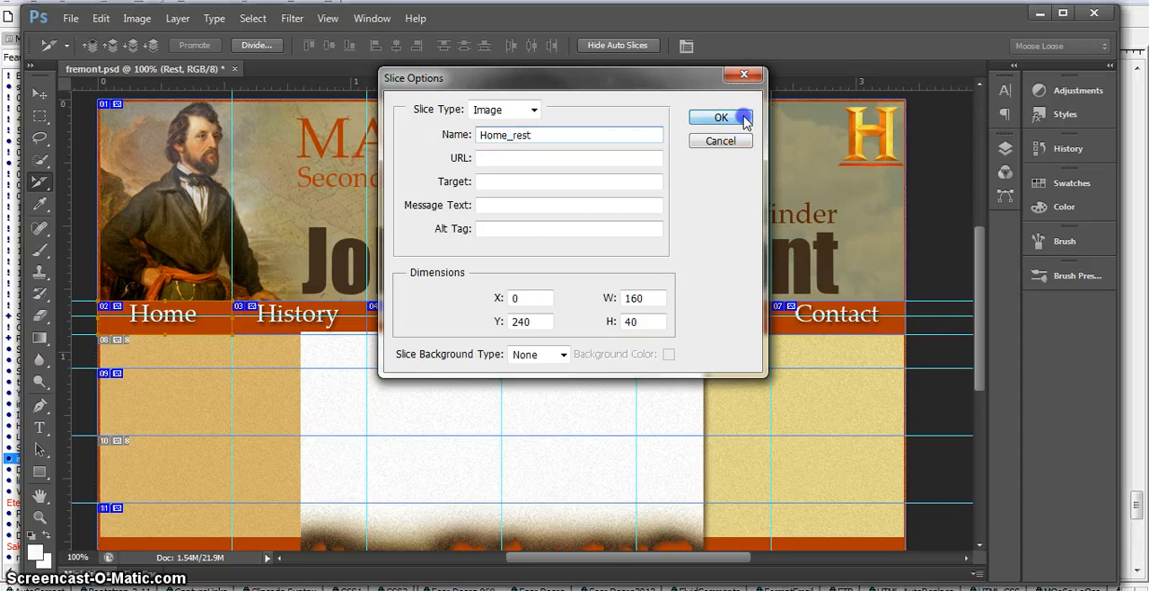
Step: Name the slice around the History navigation item History_rest
double_click(306, 312)
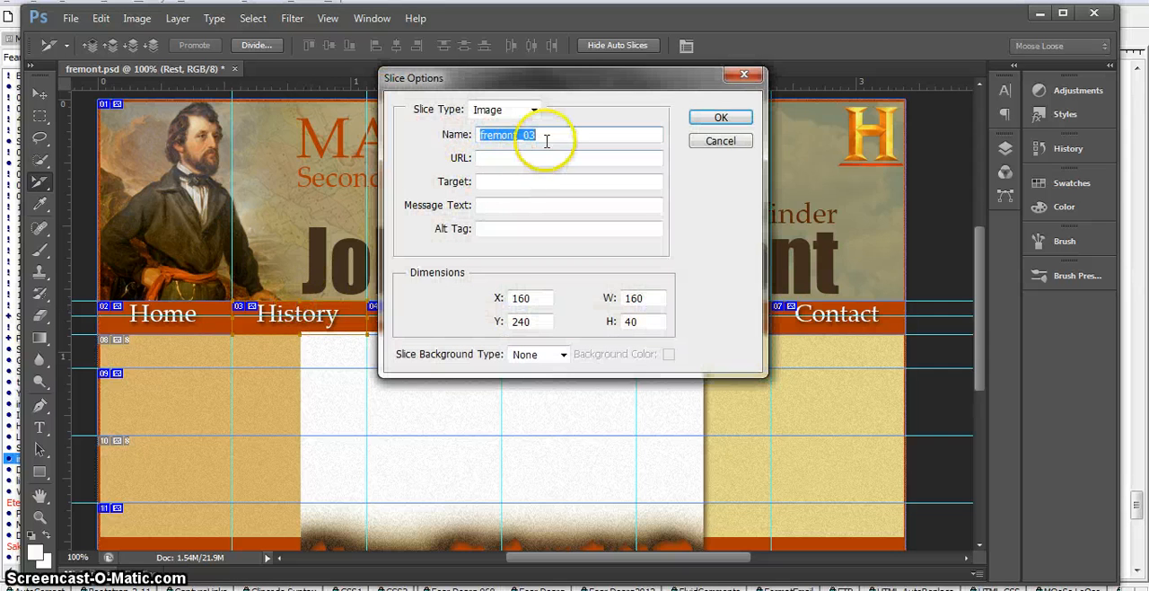
type("History_rest")
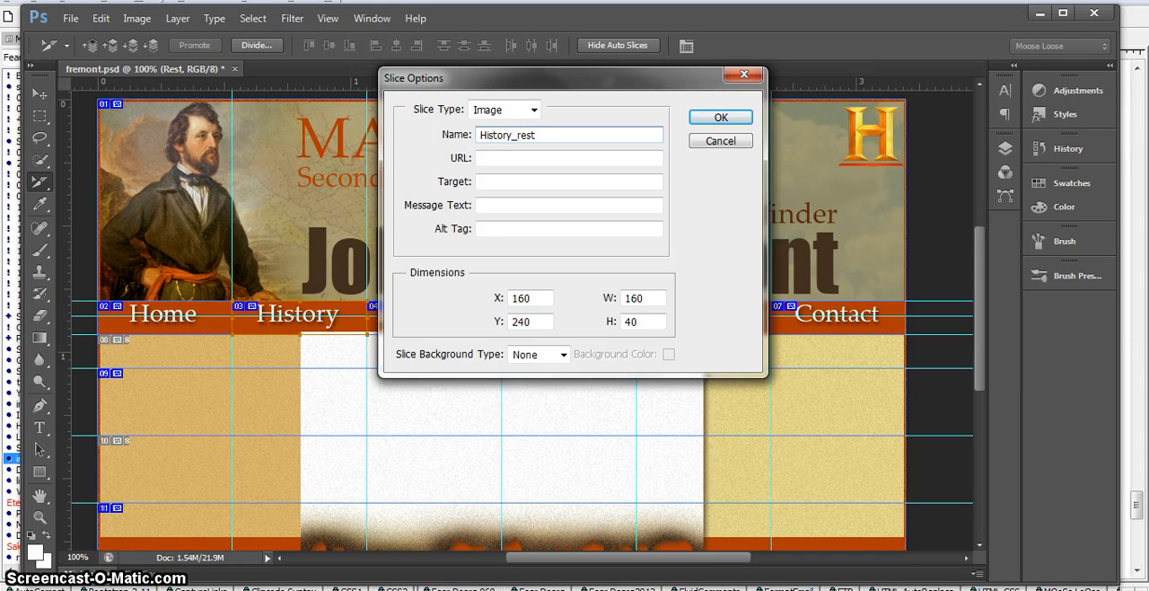
left_click(700, 117)
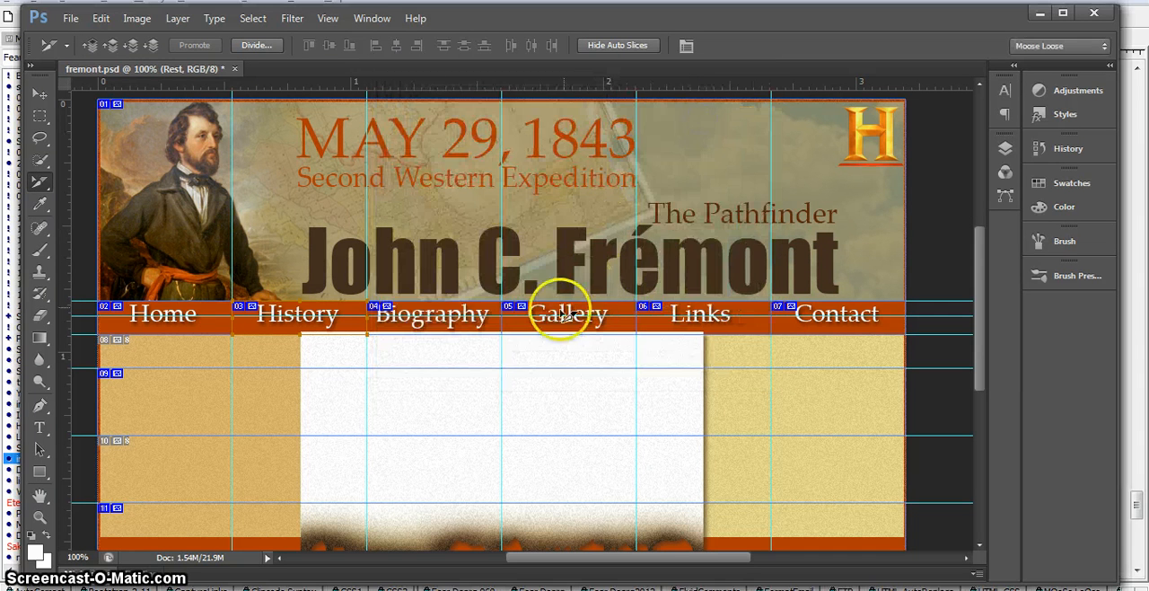
Step: Name the slice around the Biography navigation item Biography_rest
double_click(440, 323)
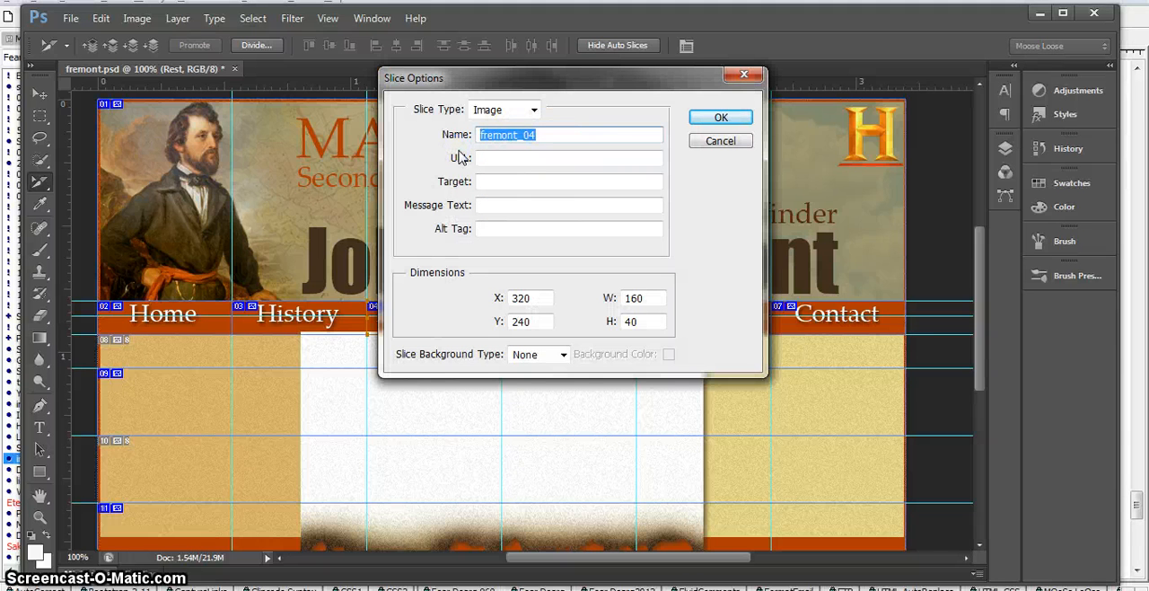
type("Biography")
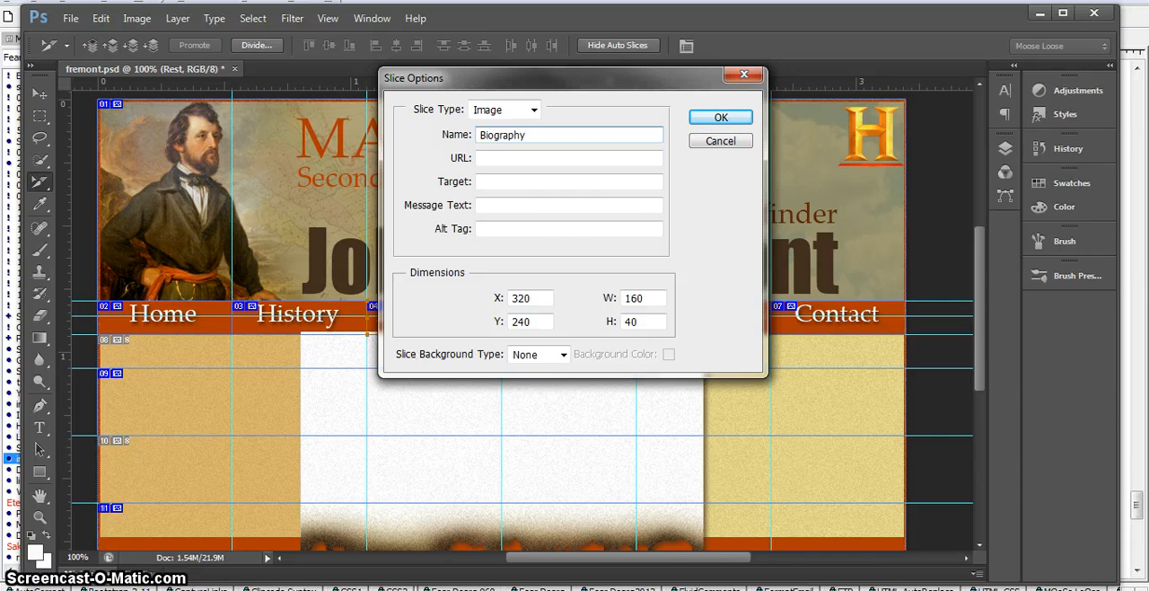
left_click(701, 124)
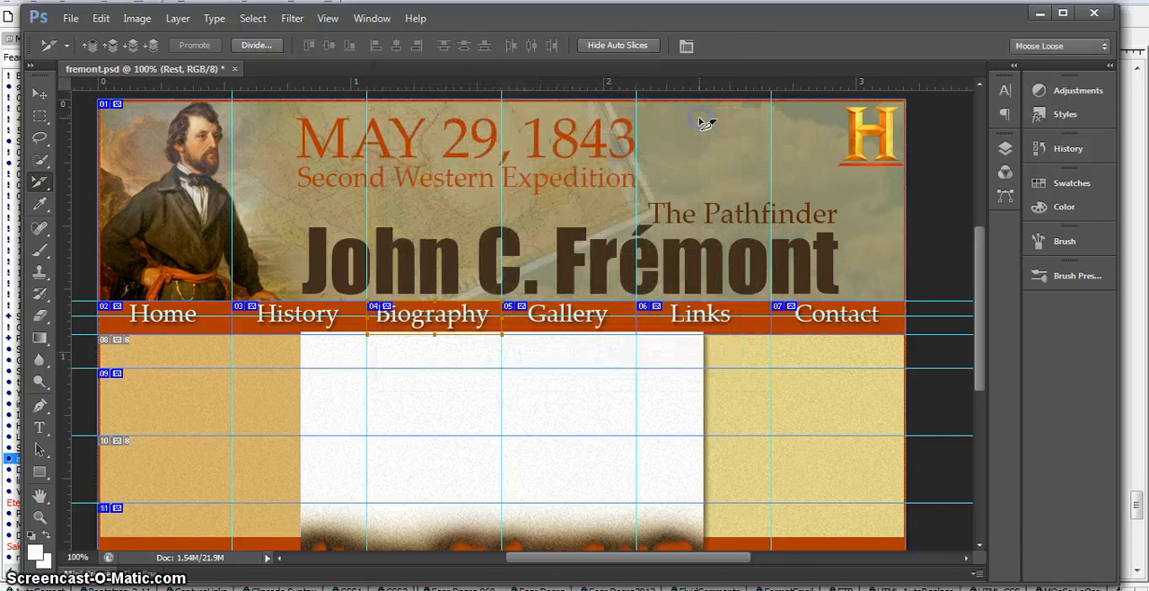
double_click(466, 319)
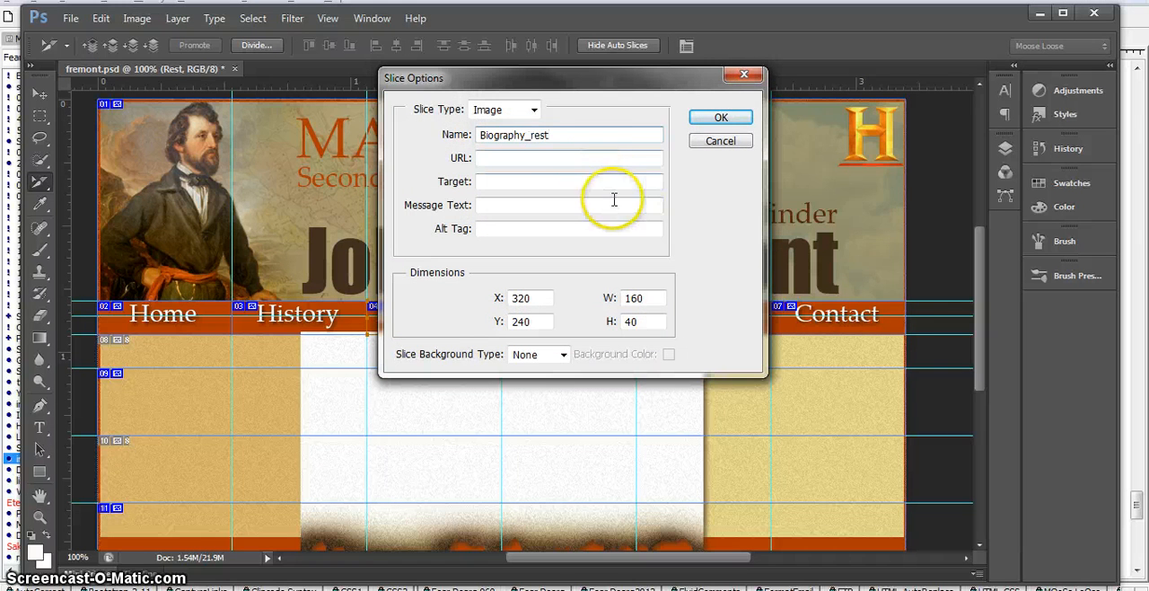
left_click(709, 123)
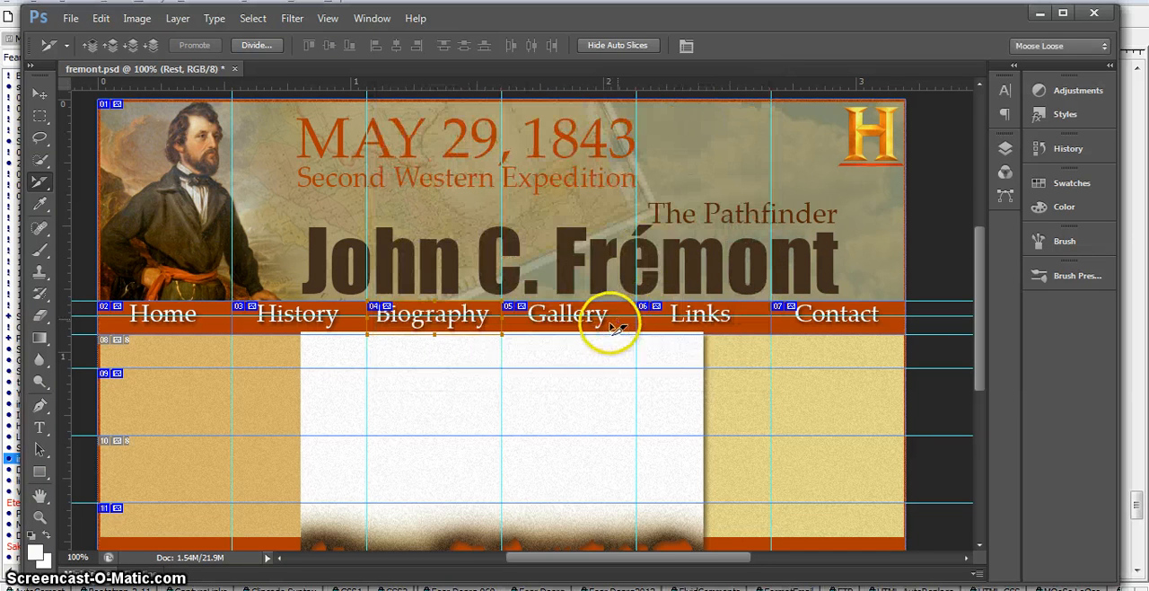
Step: Name the slice around the Gallery navigation item Gallery_rest
double_click(610, 327)
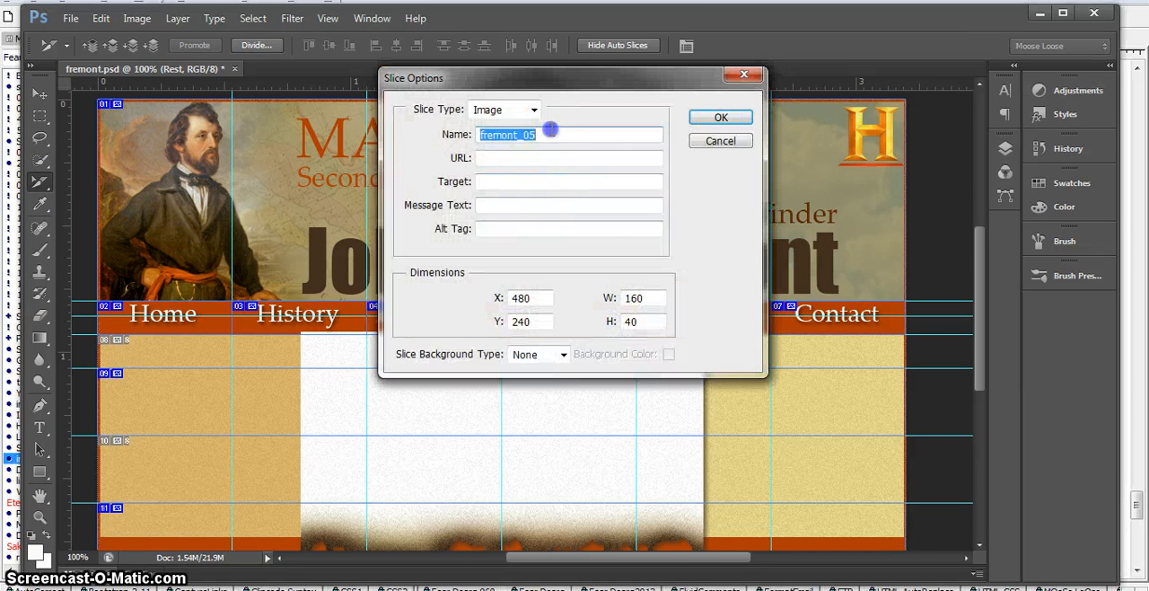
type("Gallery_rest")
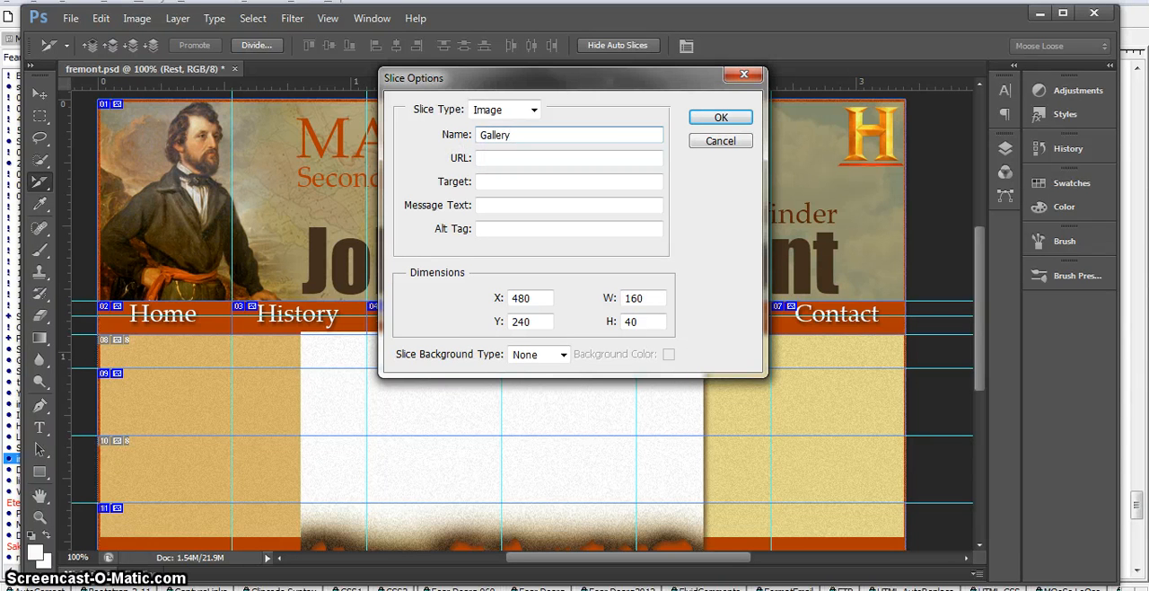
left_click(712, 116)
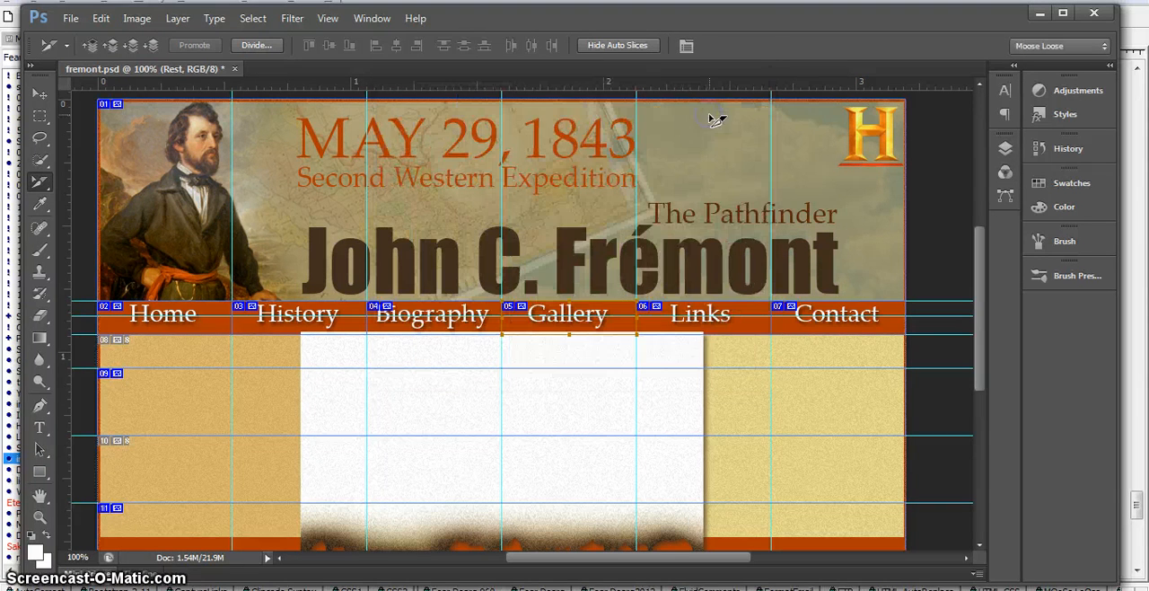
Step: Name the slice around the Links navigation item Links_nav
double_click(698, 332)
left_click_drag(552, 138, 448, 137)
type("Links")
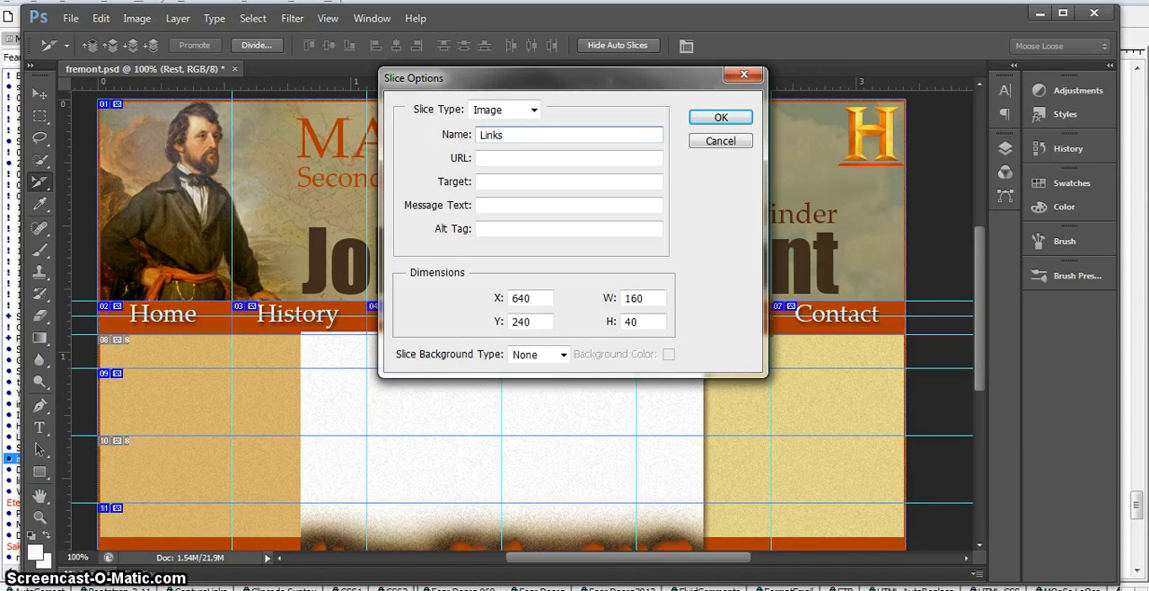
type("_nav")
left_click(721, 117)
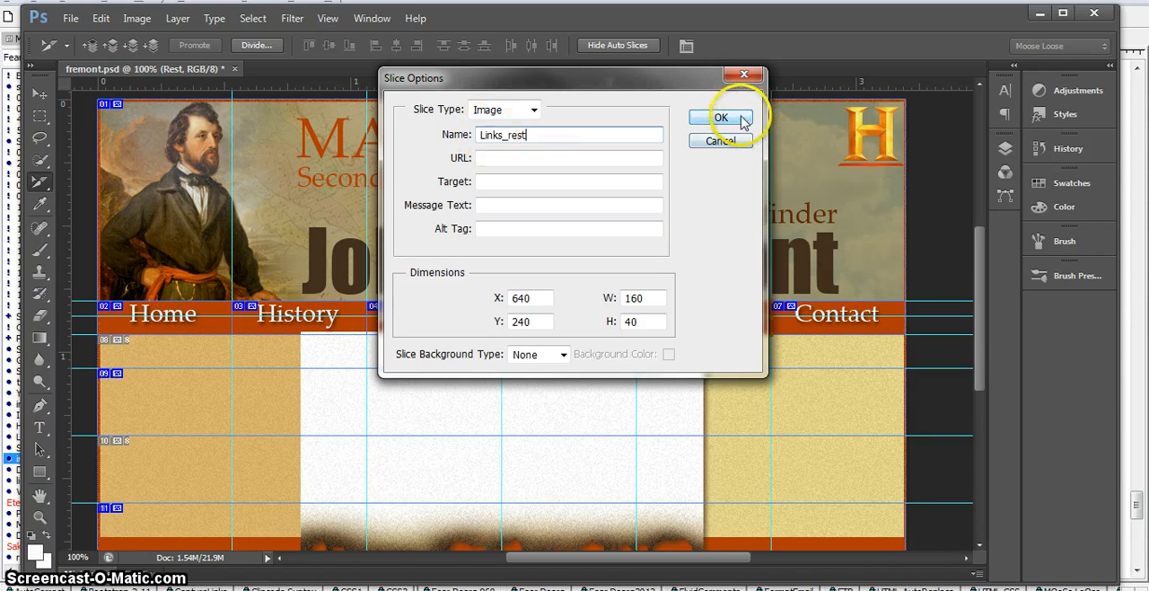
Step: Name the slice around the Contact navigation item Contact_rest
double_click(799, 311)
left_click_drag(548, 135, 424, 134)
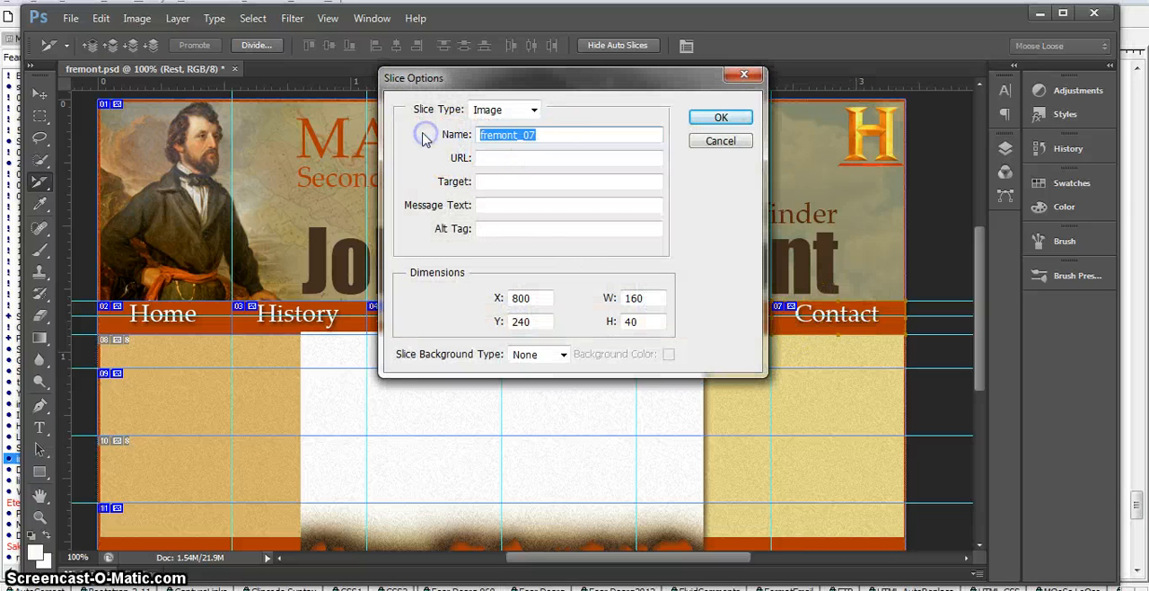
type("Contact_rest")
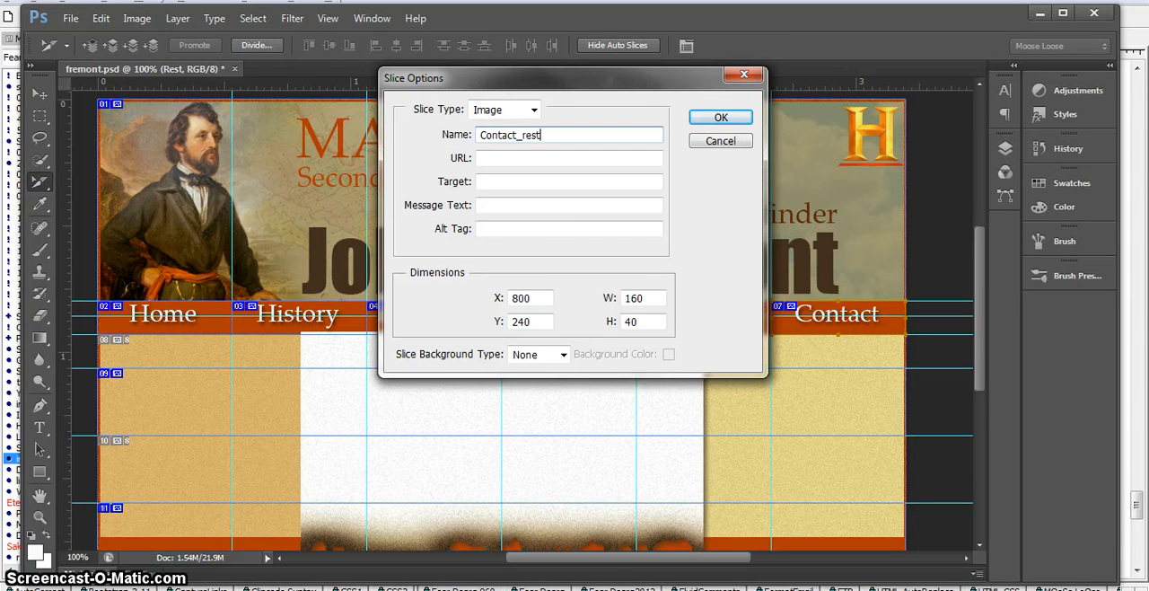
left_click(723, 120)
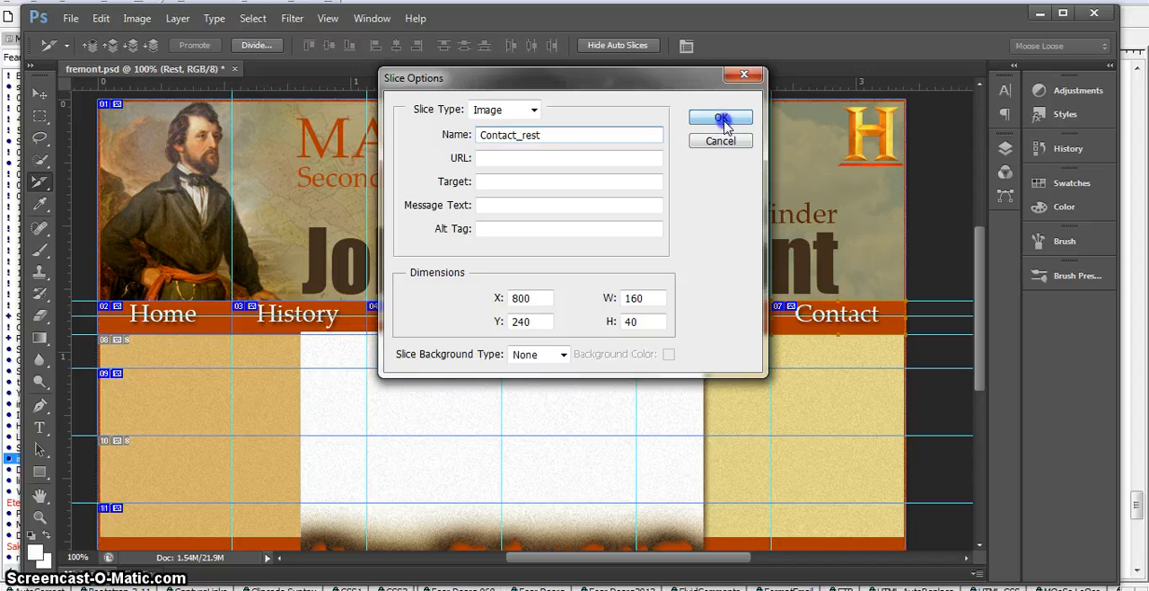
left_click(724, 121)
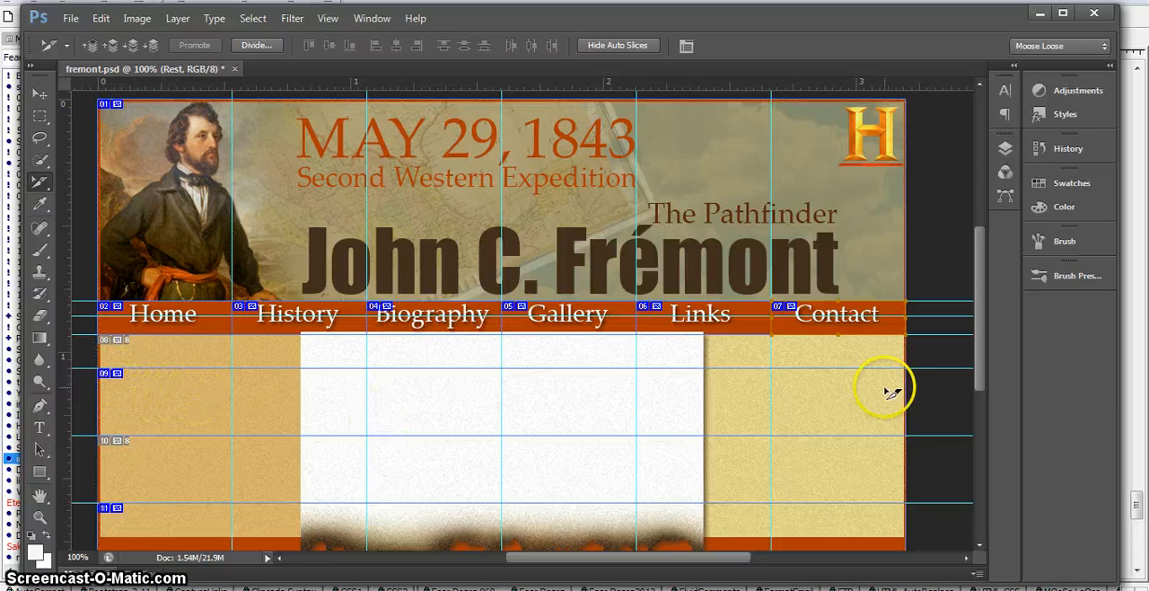
Step: Name the full-width content strip slice below the navigation items bg
double_click(203, 398)
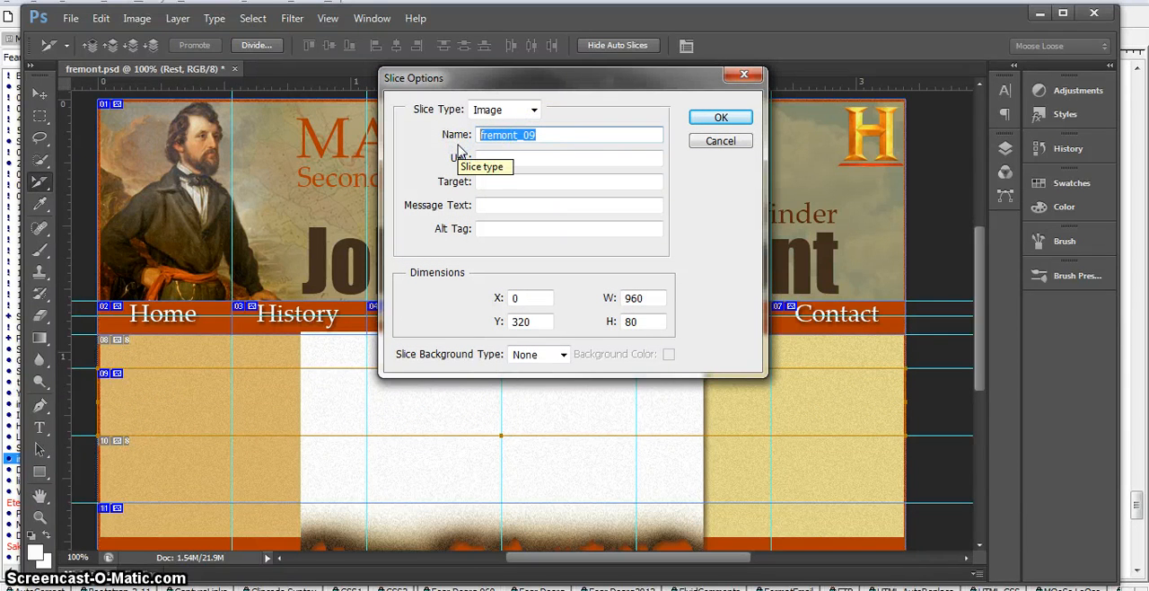
type("bg")
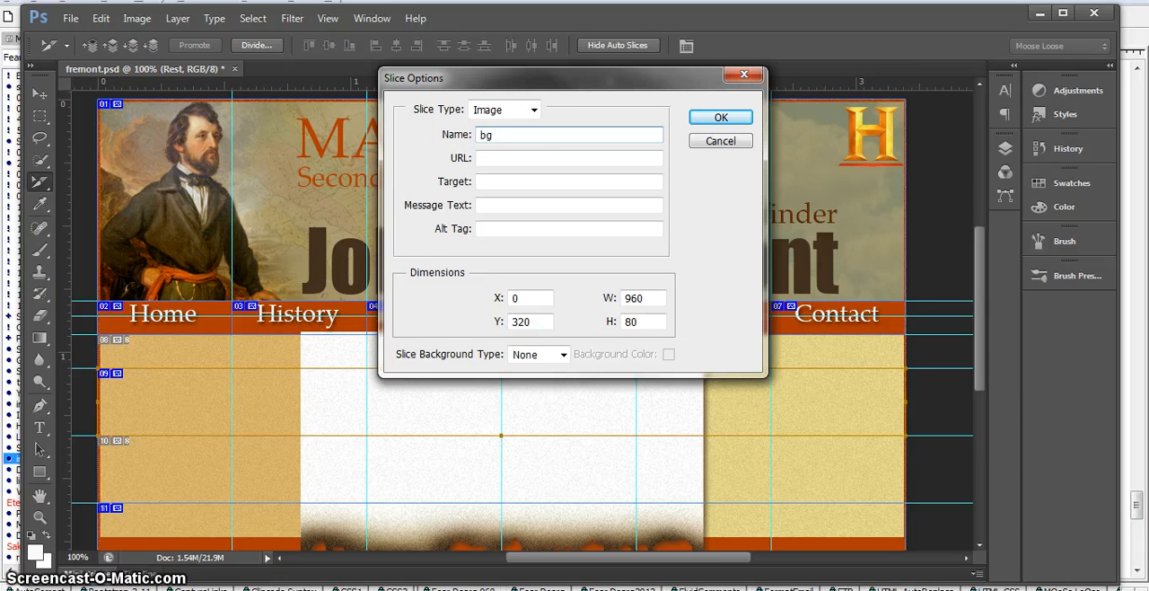
left_click(702, 121)
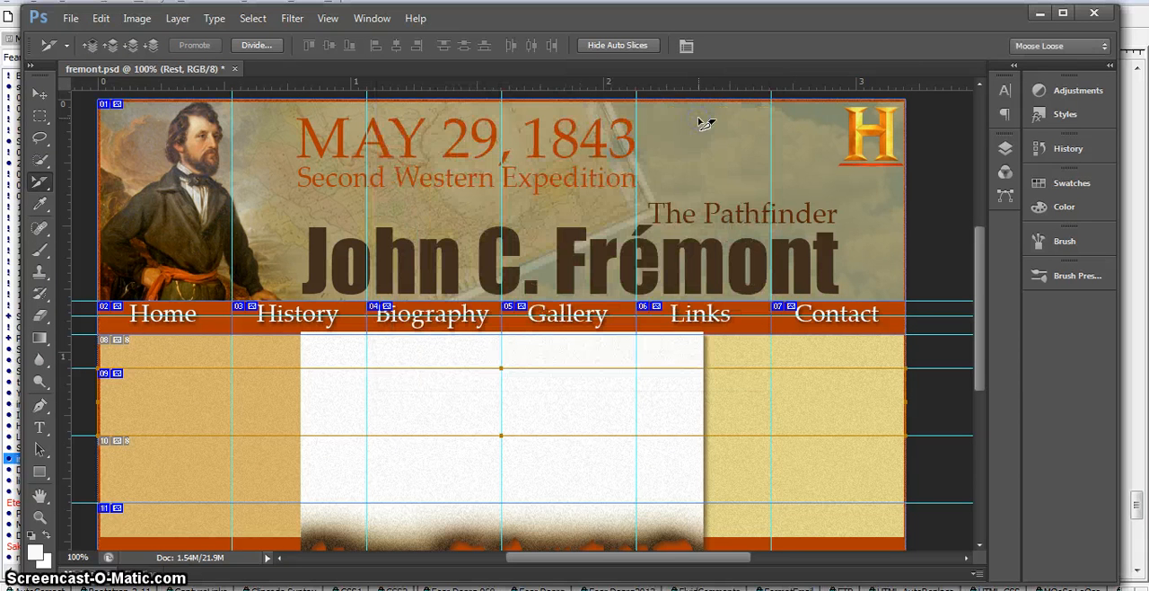
Step: Name the full-width slice below the lowest guide footer
double_click(169, 516)
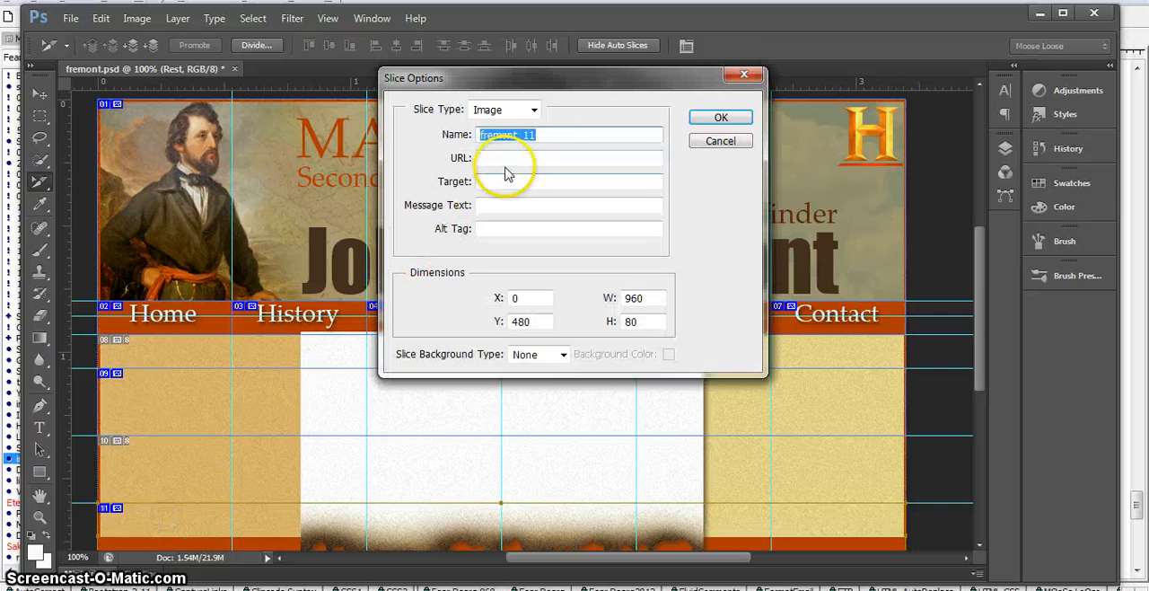
left_click(544, 134)
left_click_drag(545, 134, 444, 148)
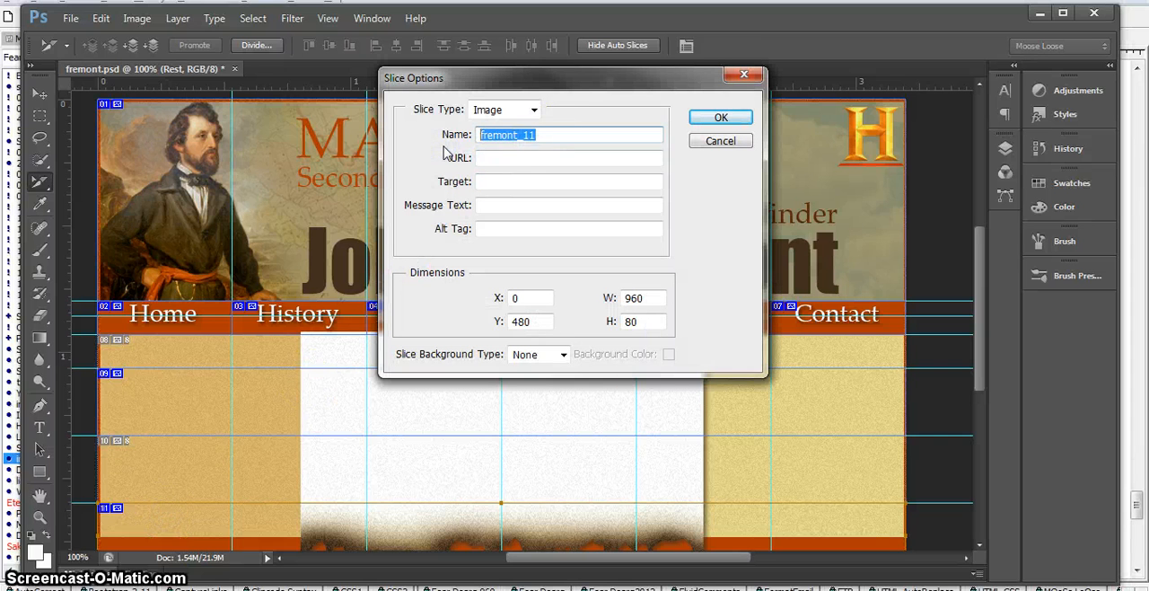
type("footer")
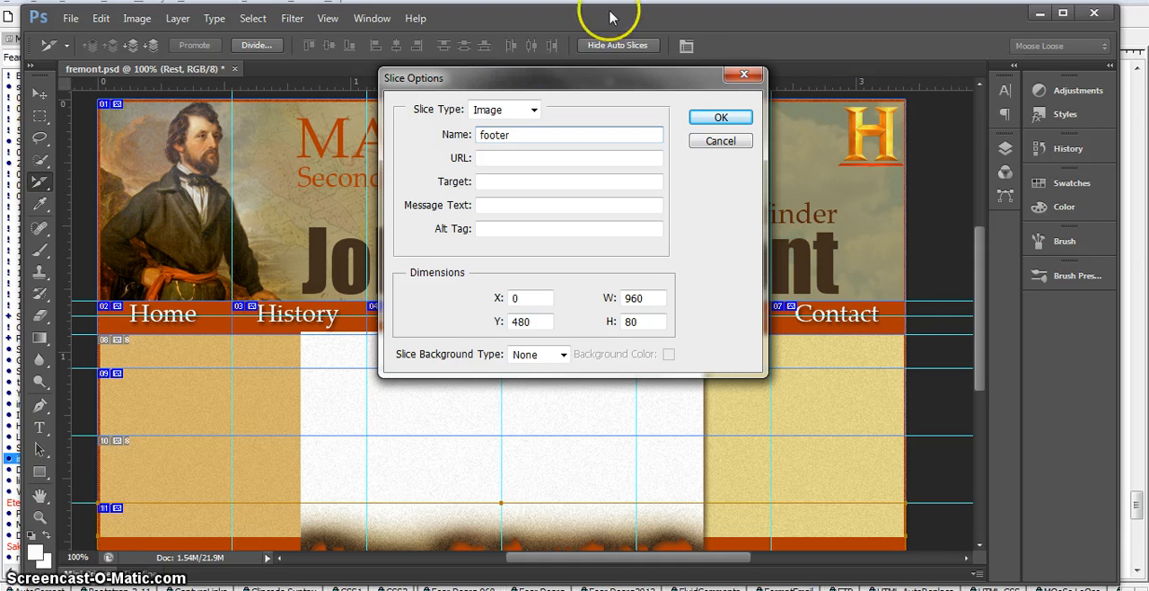
left_click(705, 120)
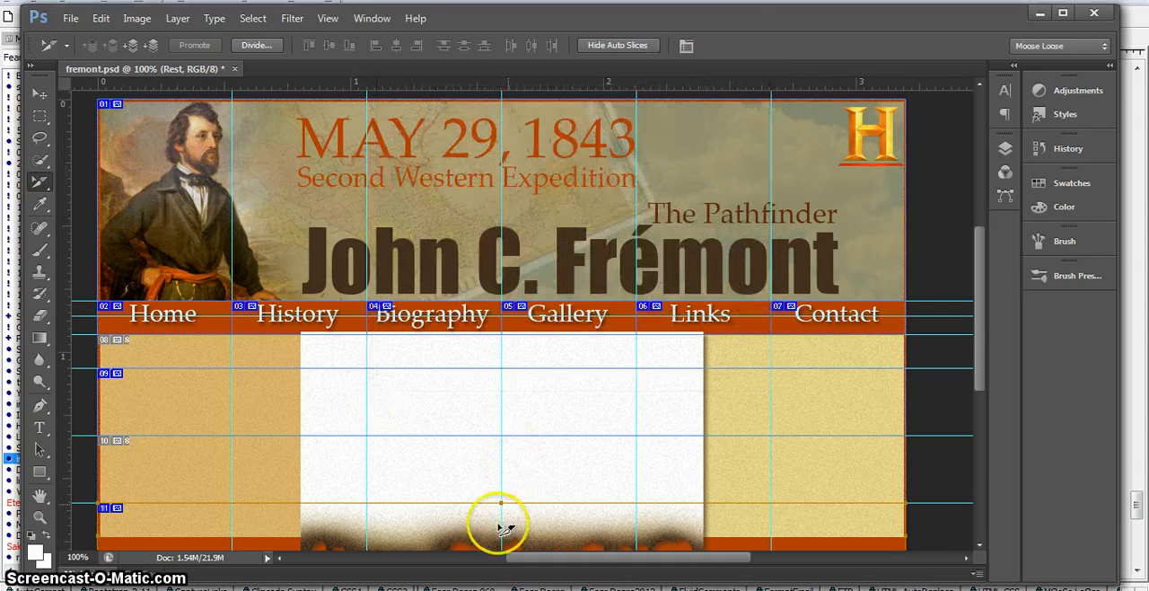
Step: Check the name in the header banner slice's options and close them
left_click(289, 207)
double_click(288, 206)
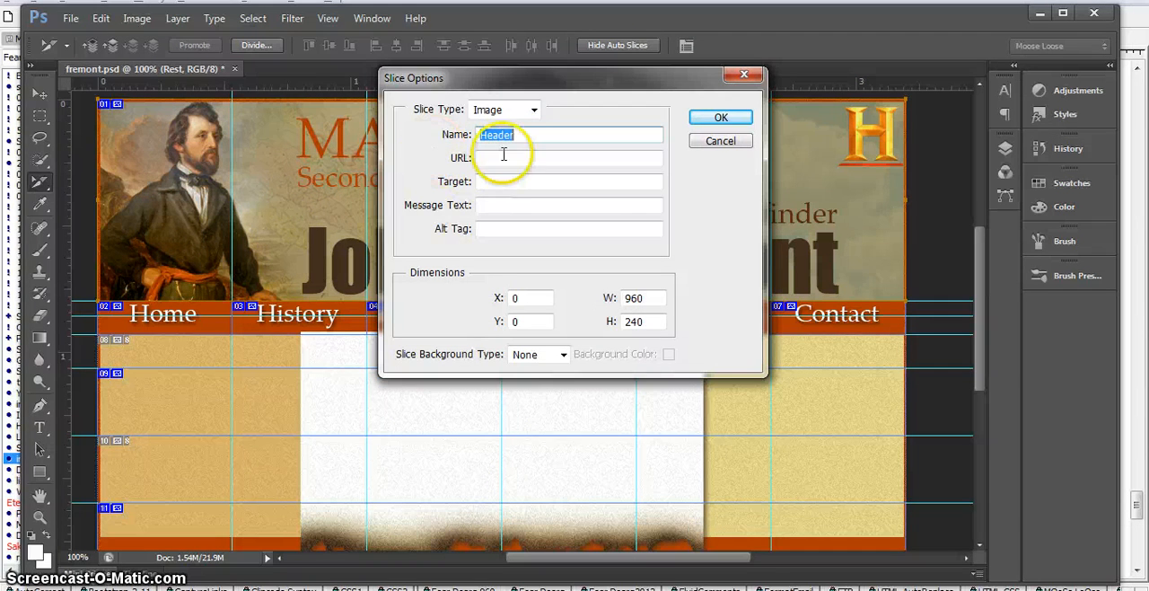
left_click(717, 122)
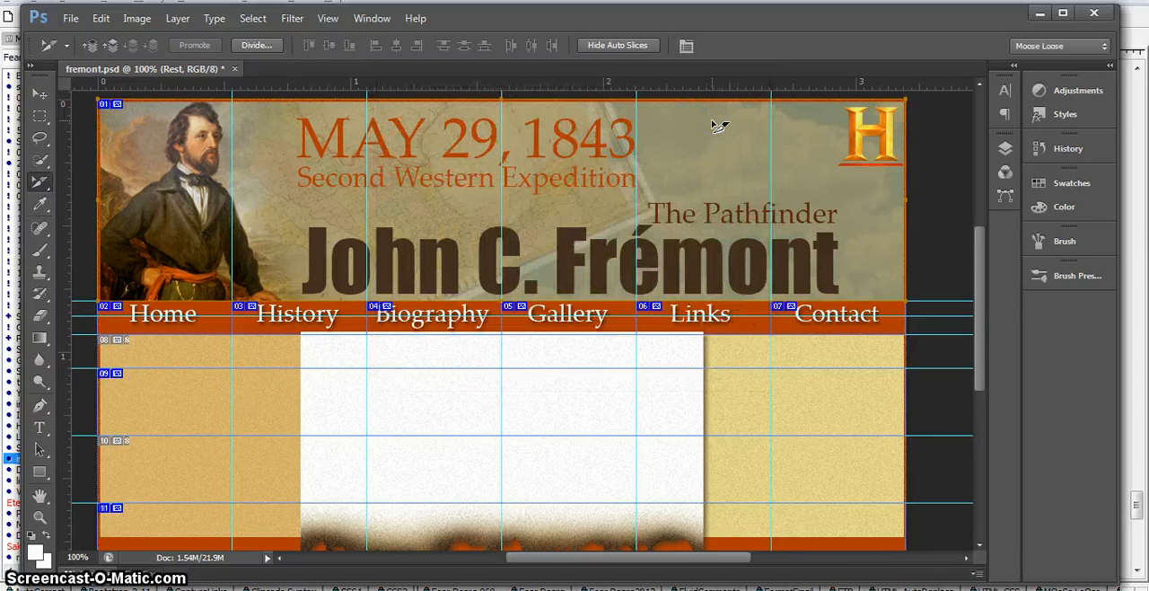
Step: Open the sliced page in Save for Web and set the output to JPEG at quality 100
left_click(75, 19)
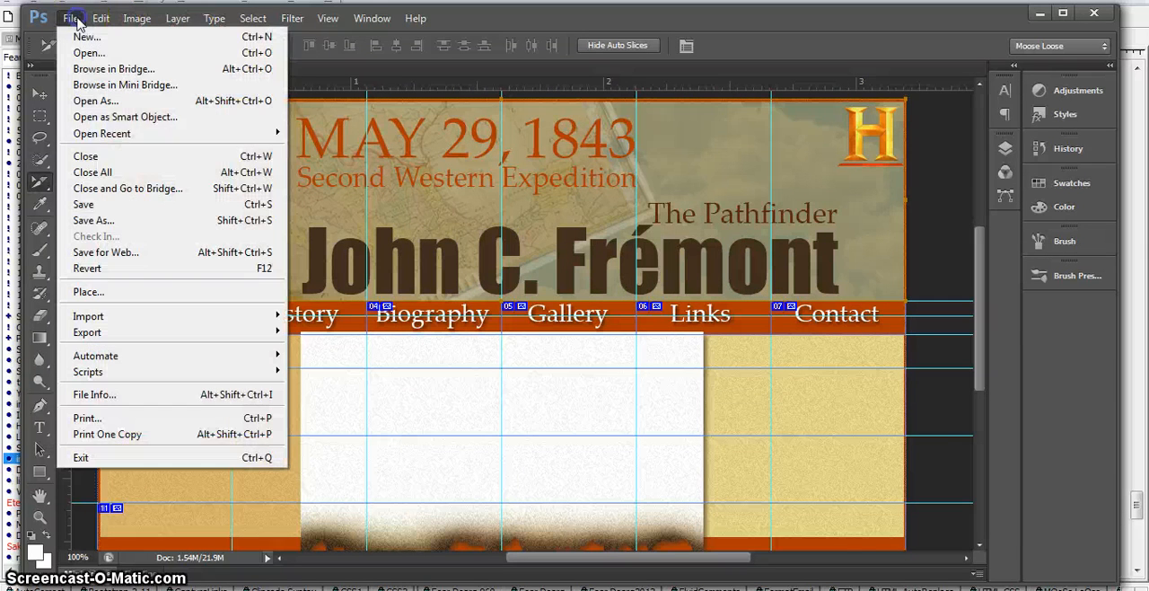
left_click(128, 251)
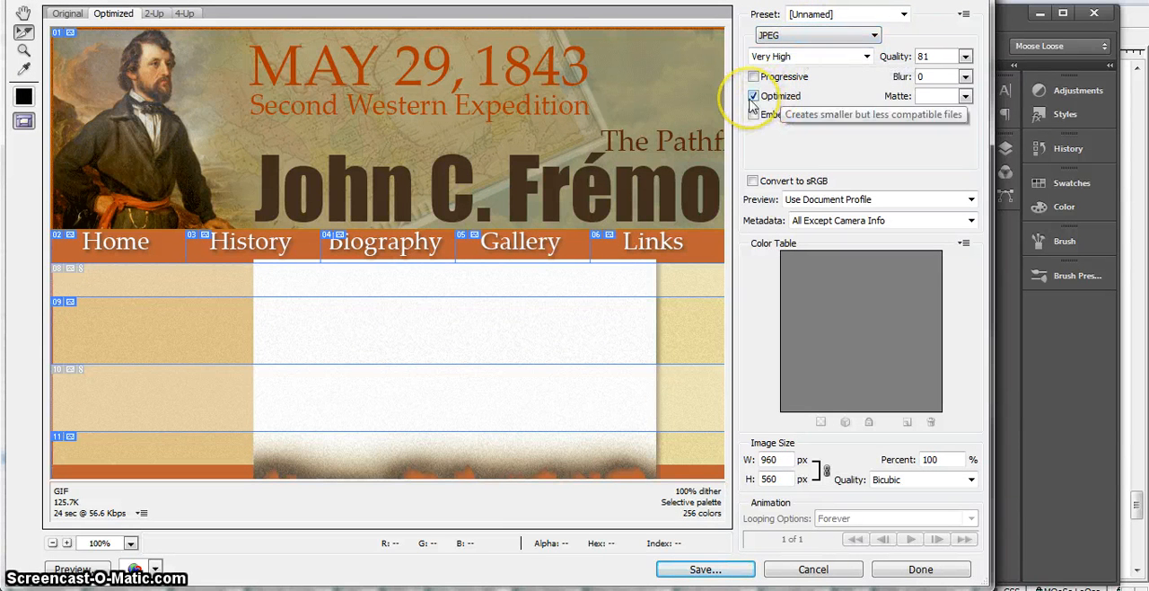
left_click(964, 56)
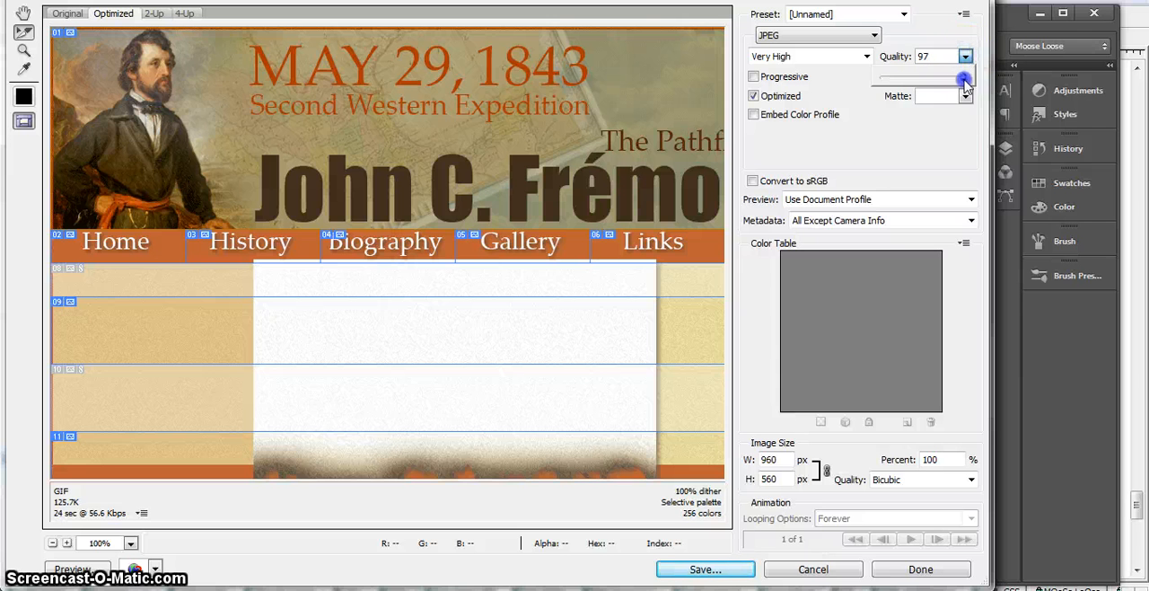
left_click_drag(971, 83, 972, 81)
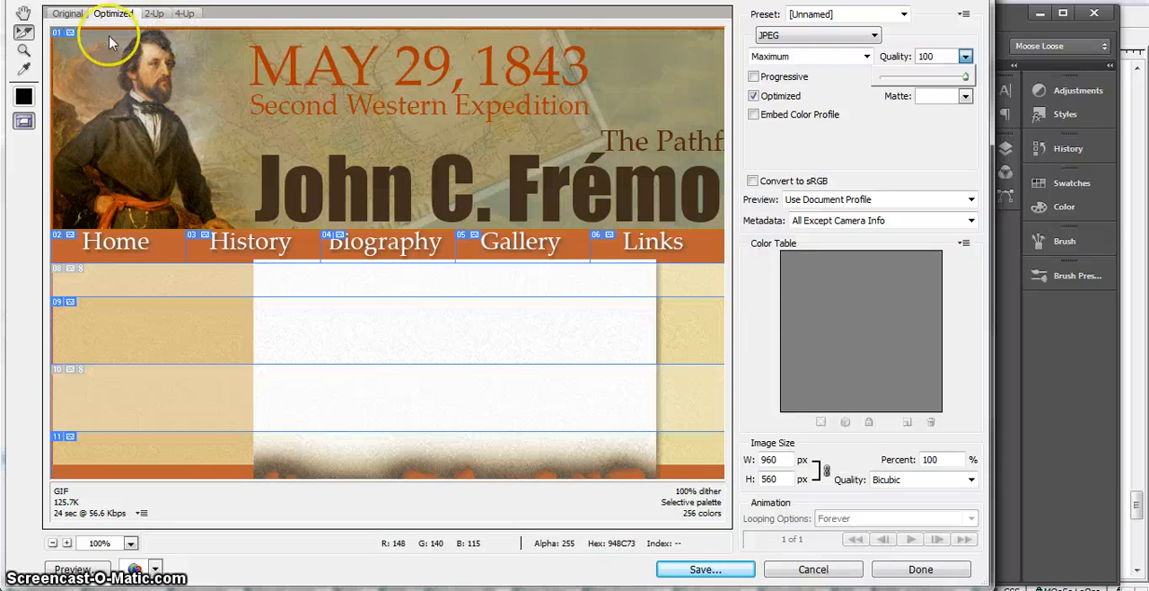
Step: Start saving the optimized slices and create a new folder named FremontSite on the Desktop for them
left_click(719, 573)
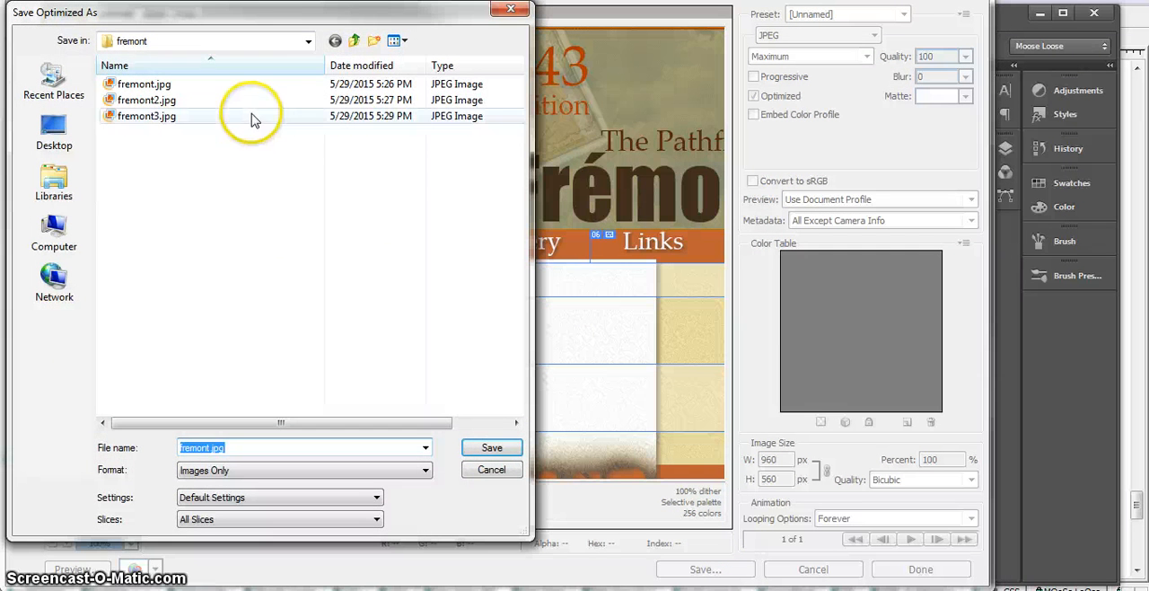
left_click(353, 40)
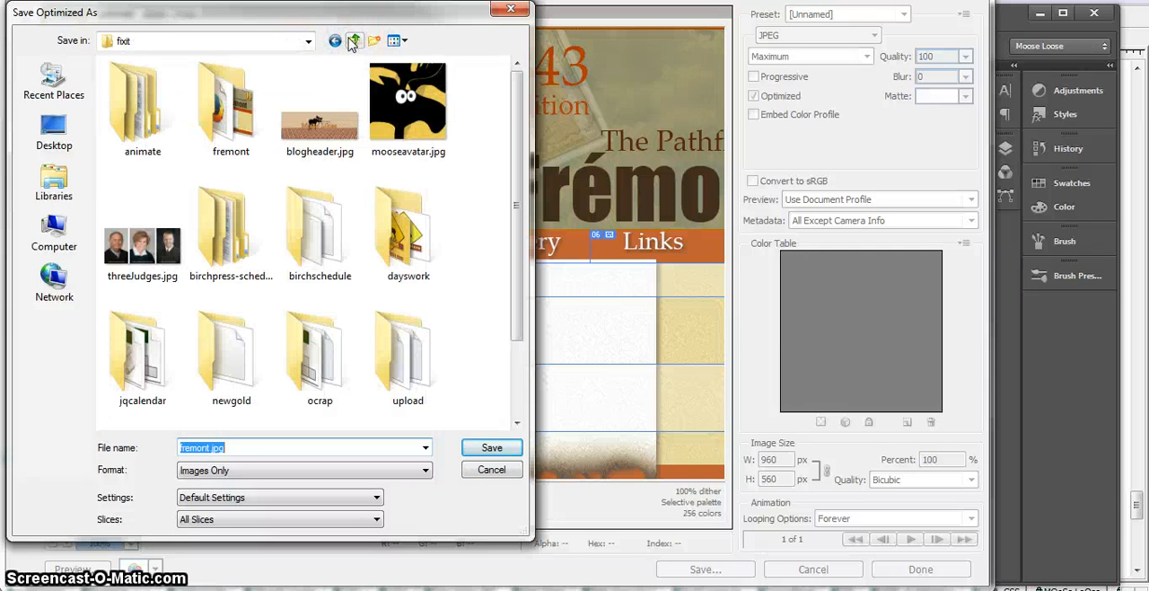
left_click(54, 131)
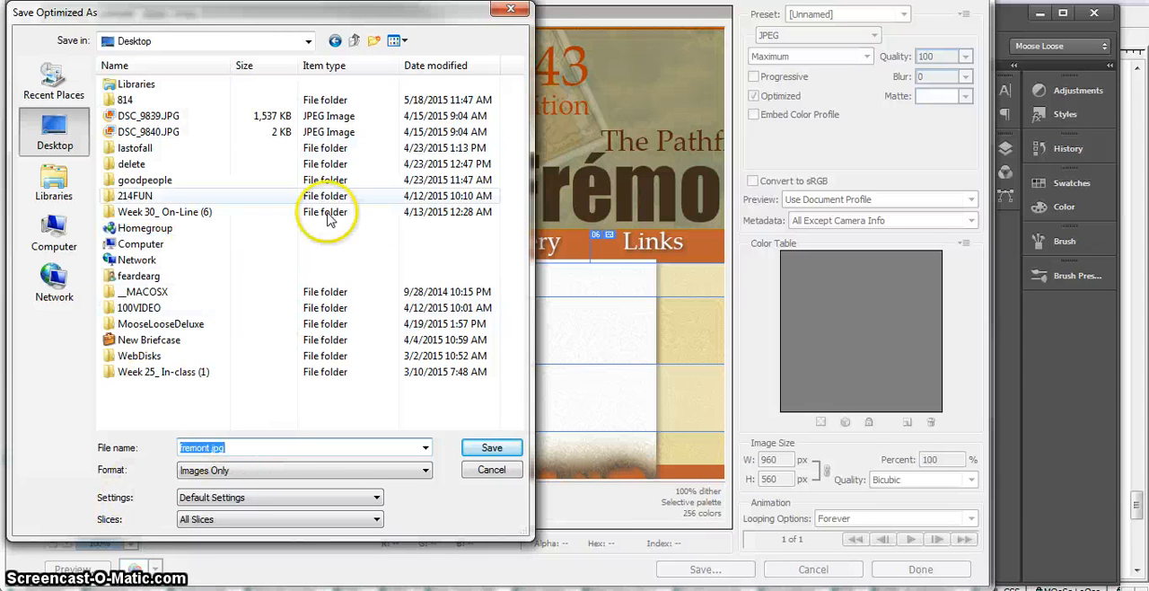
left_click(375, 42)
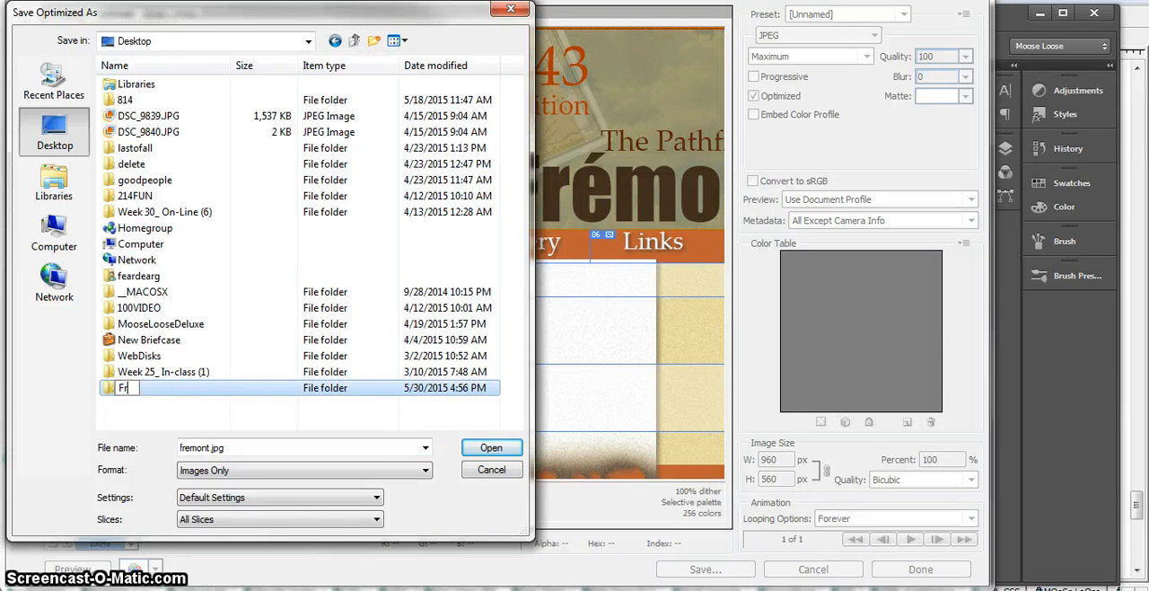
type("Fremon")
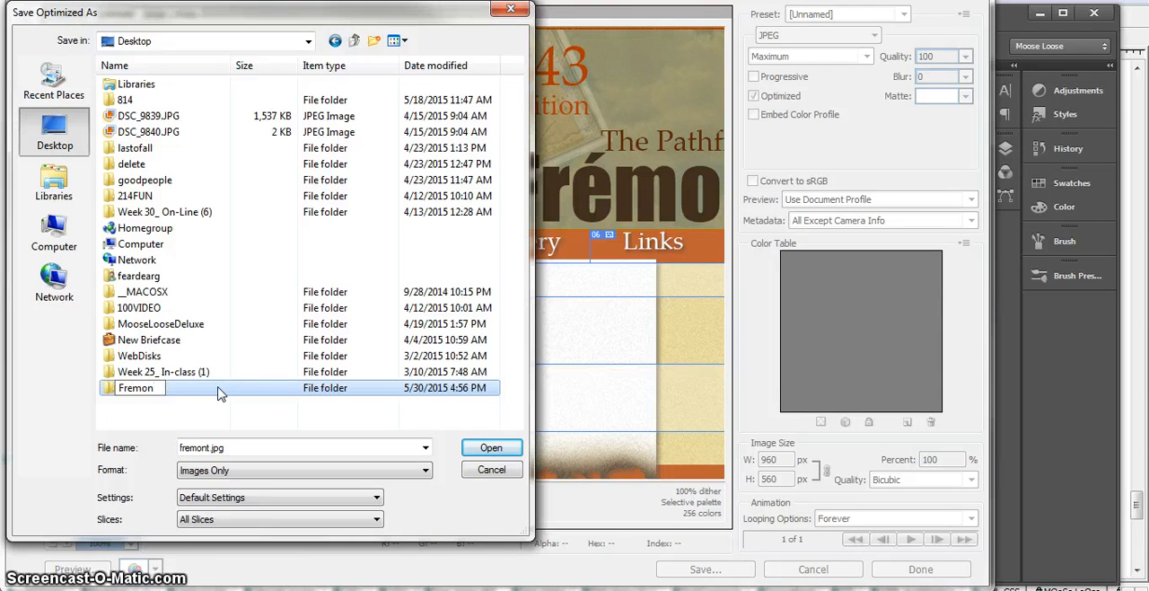
type("tSite")
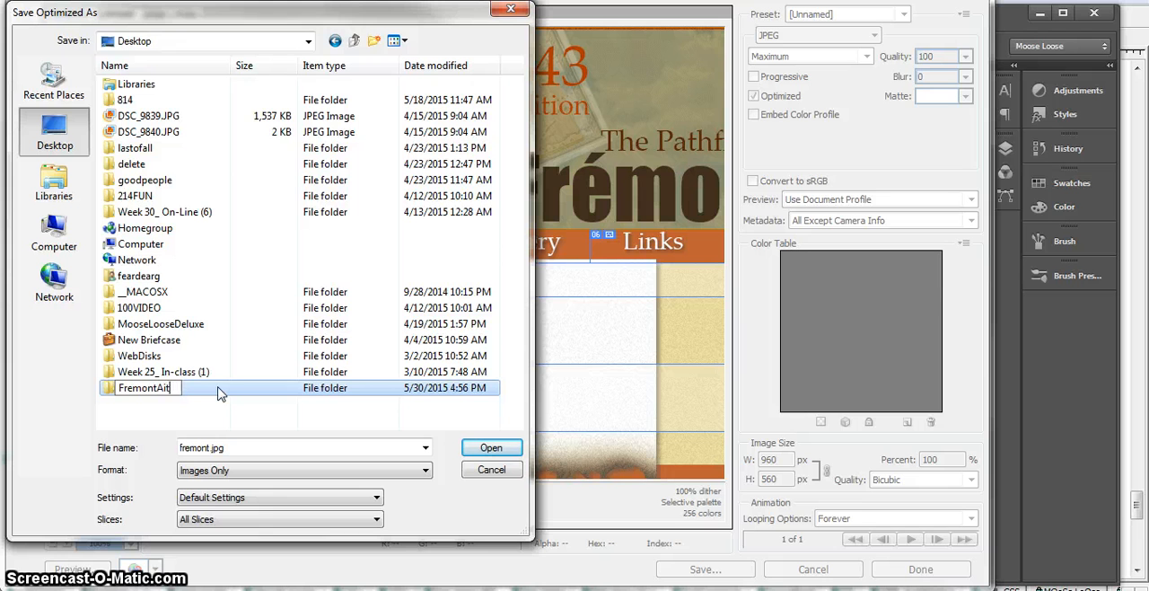
left_click(162, 386)
left_click(108, 388)
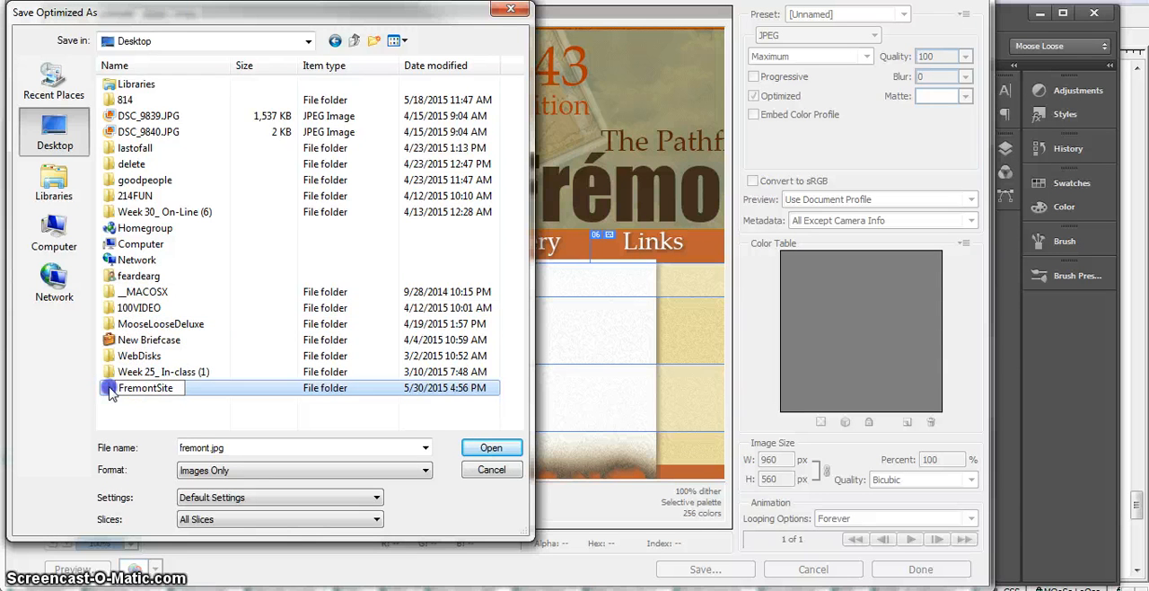
Step: Save all slices as images only into the FremontSite folder, using the file name fremont.jpg
double_click(109, 387)
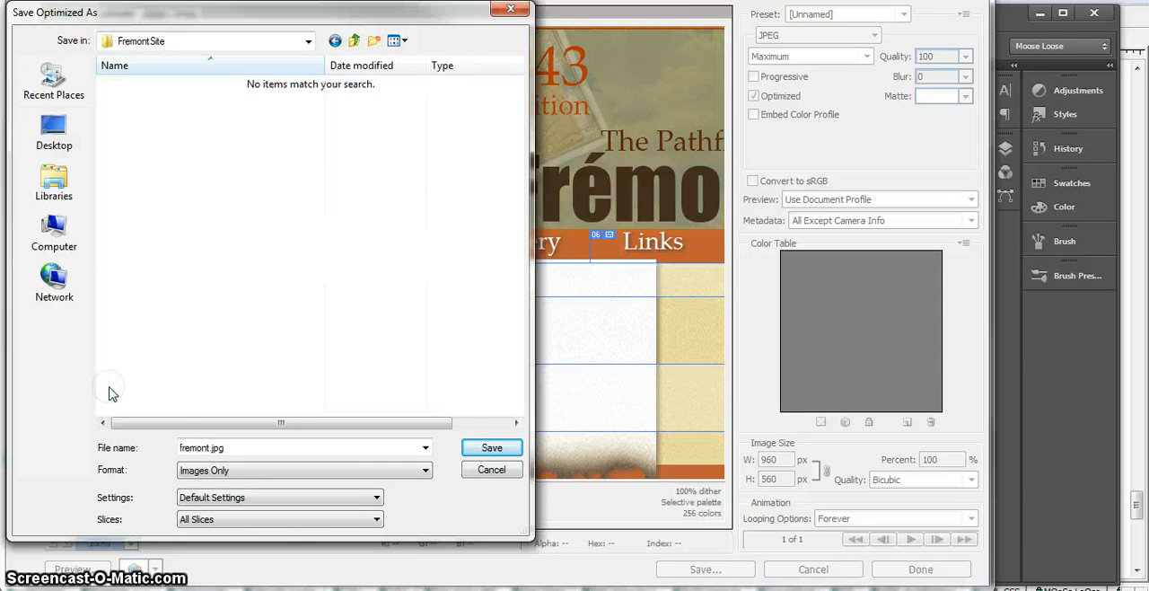
left_click(482, 451)
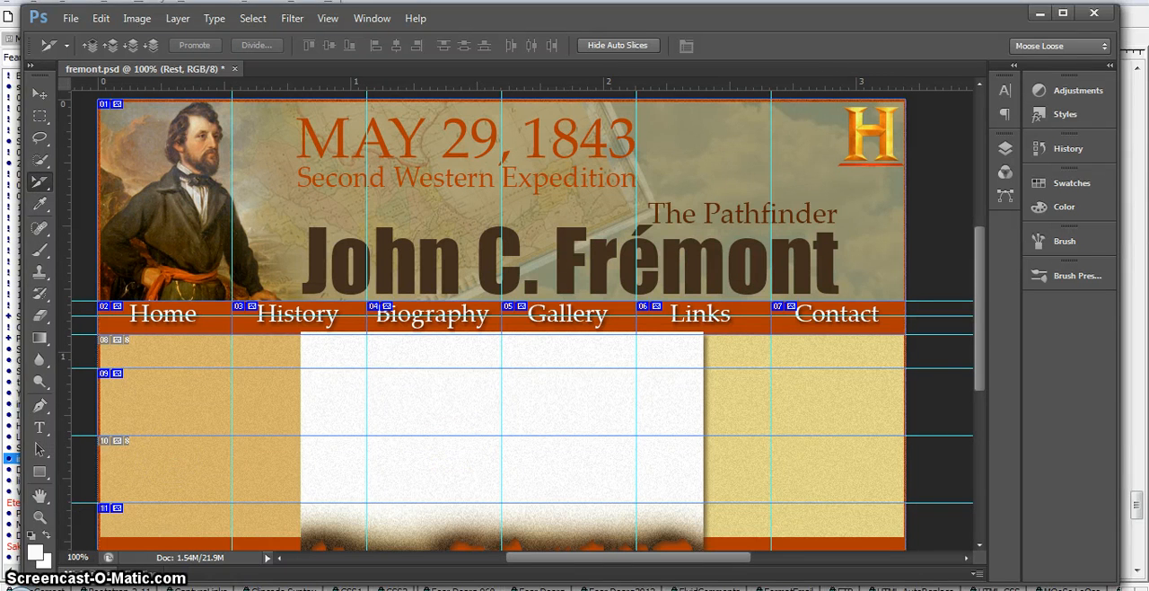
Step: Switch to Windows Explorer, inspect the exported slice files in the images folder of FremontSite on the Desktop, and put the window away
left_click(19, 589)
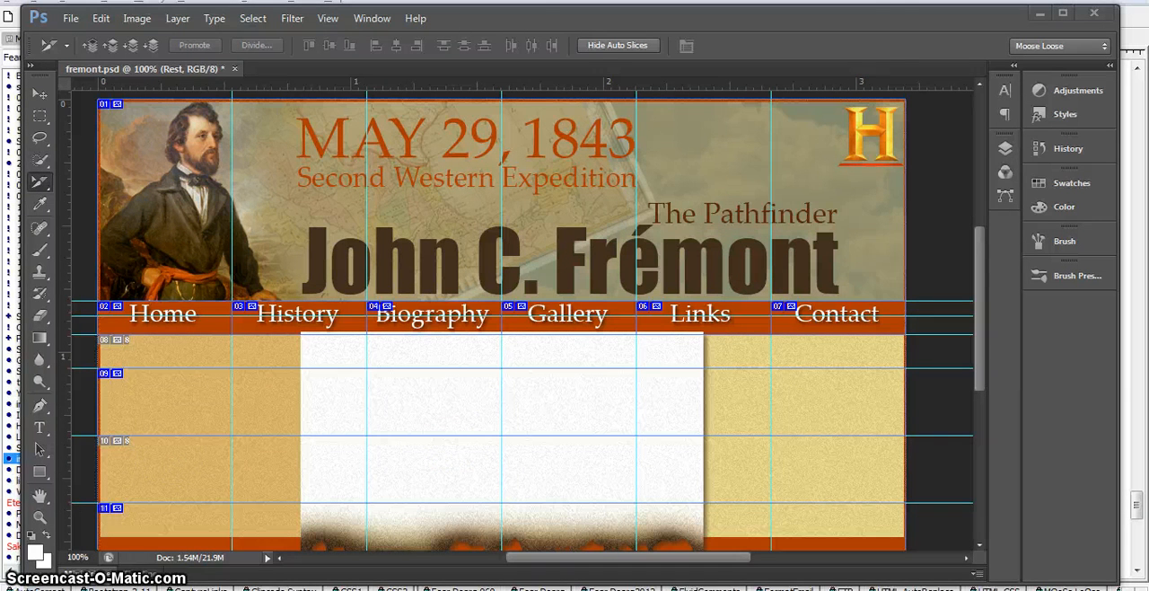
left_click_drag(889, 39, 484, 20)
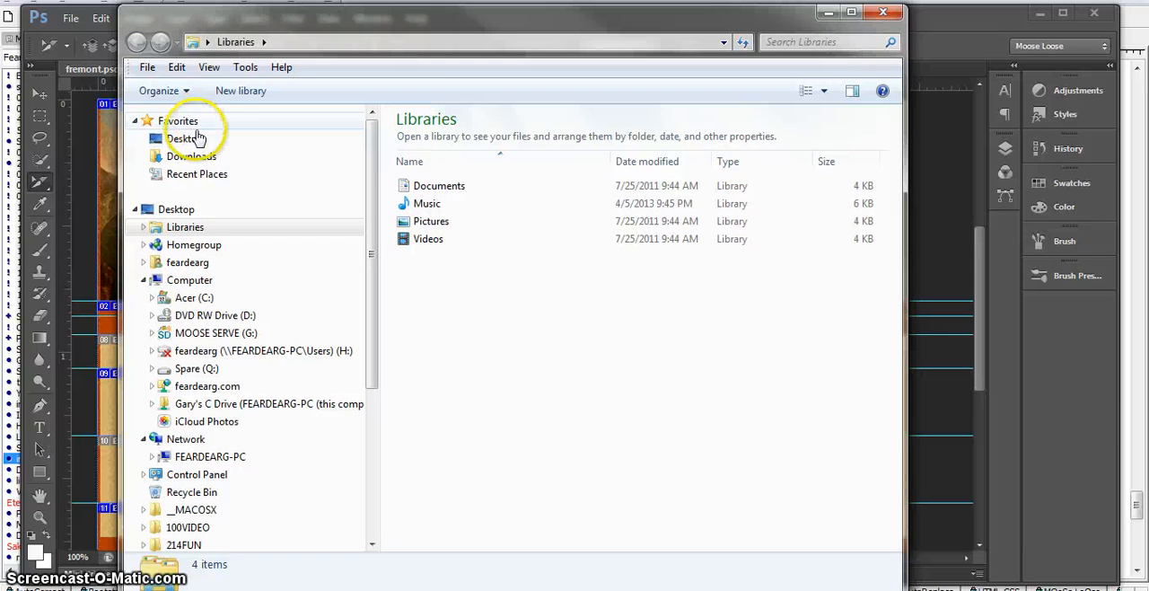
left_click(188, 140)
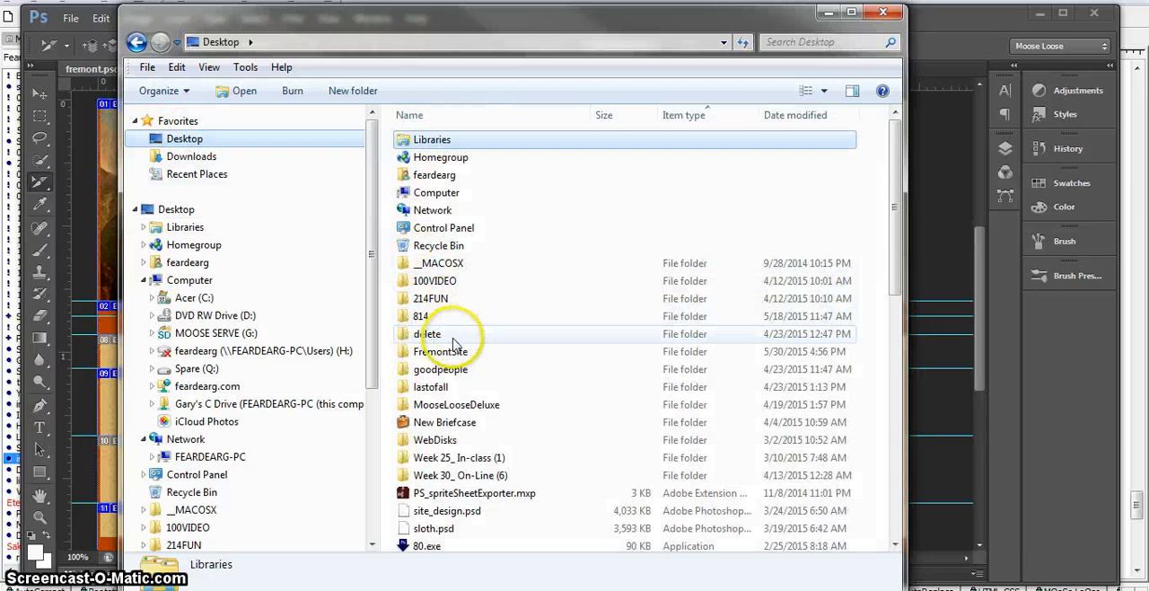
double_click(447, 352)
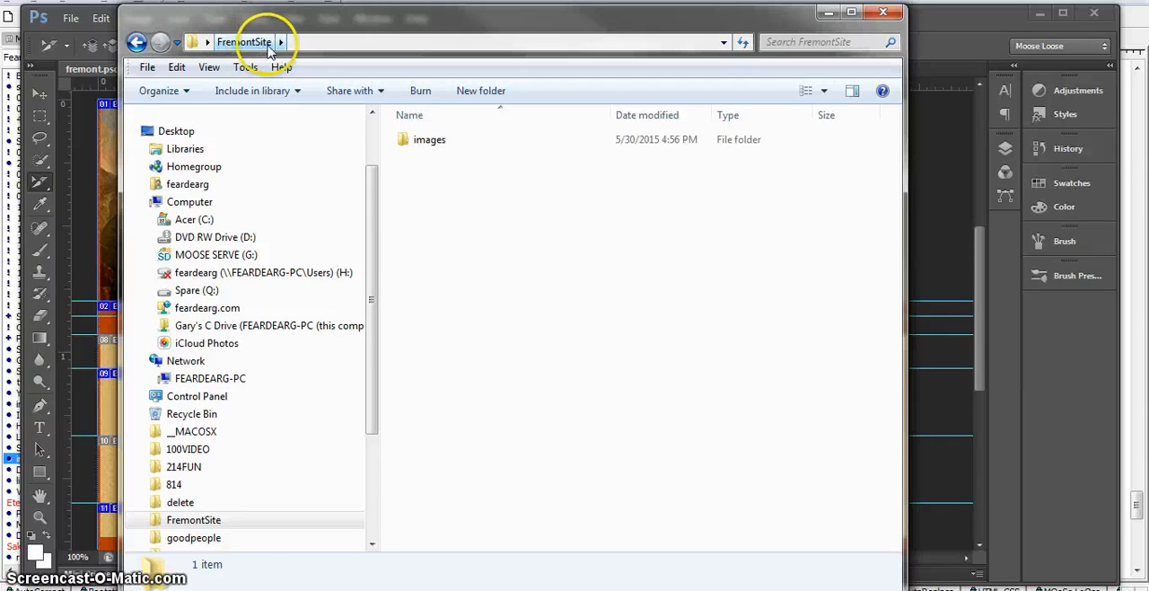
left_click(409, 146)
double_click(409, 147)
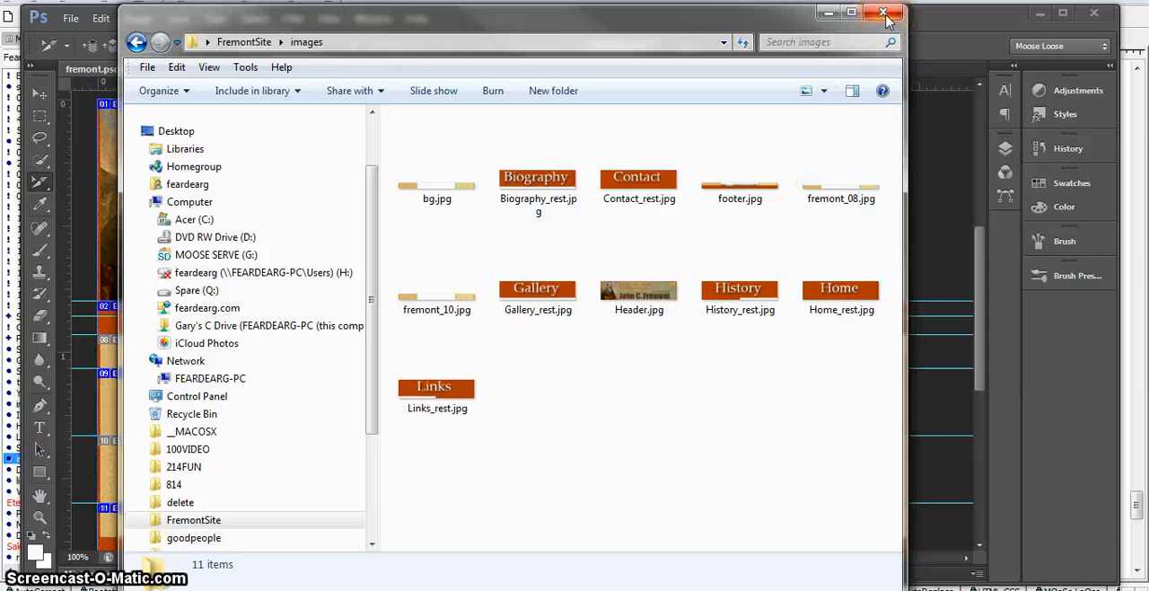
left_click(821, 16)
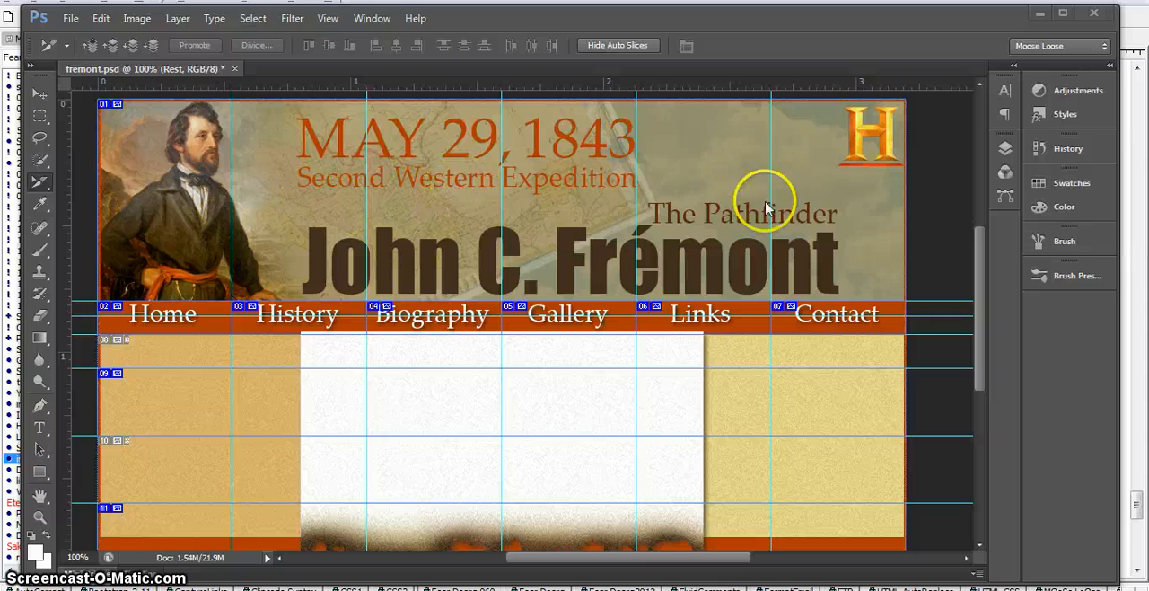
Step: Hide the Rest layer and make the Hover layer active
left_click(1007, 149)
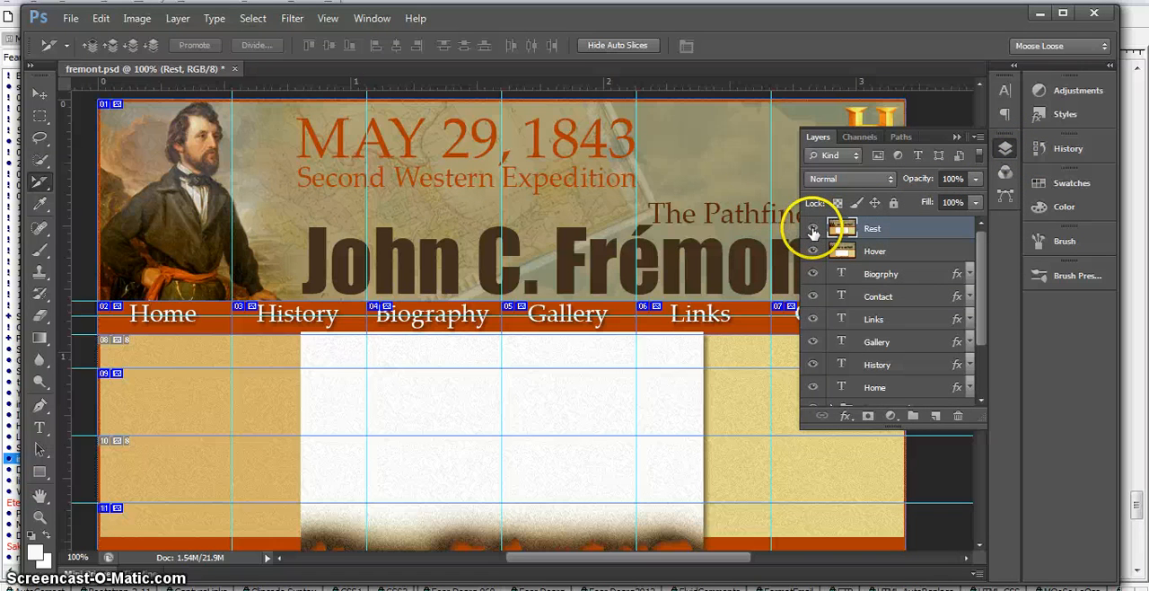
left_click(812, 232)
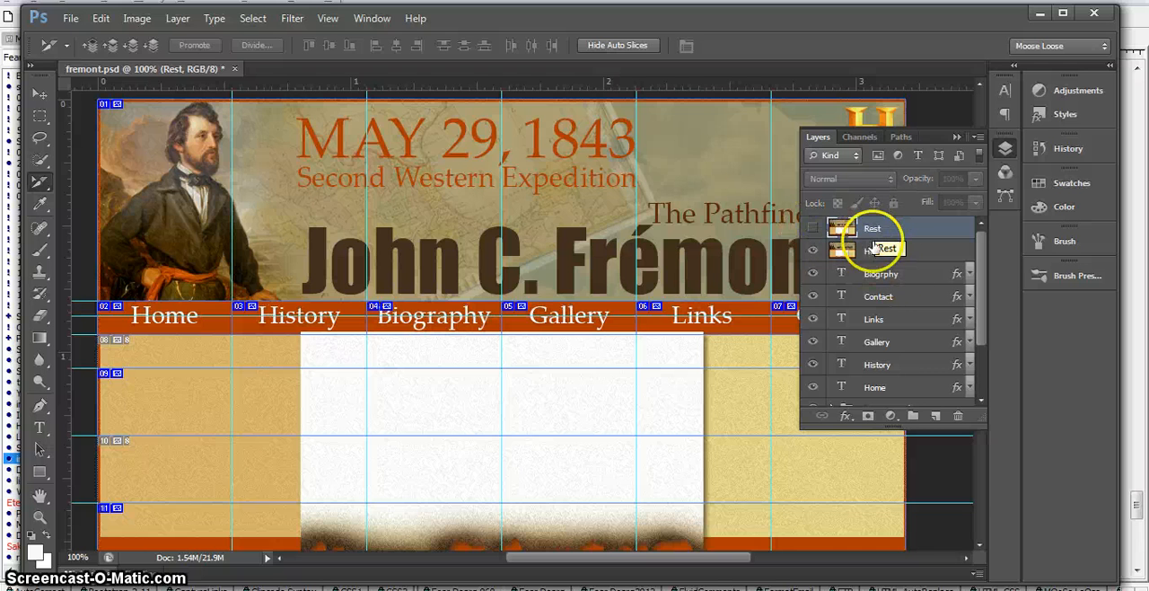
left_click(919, 251)
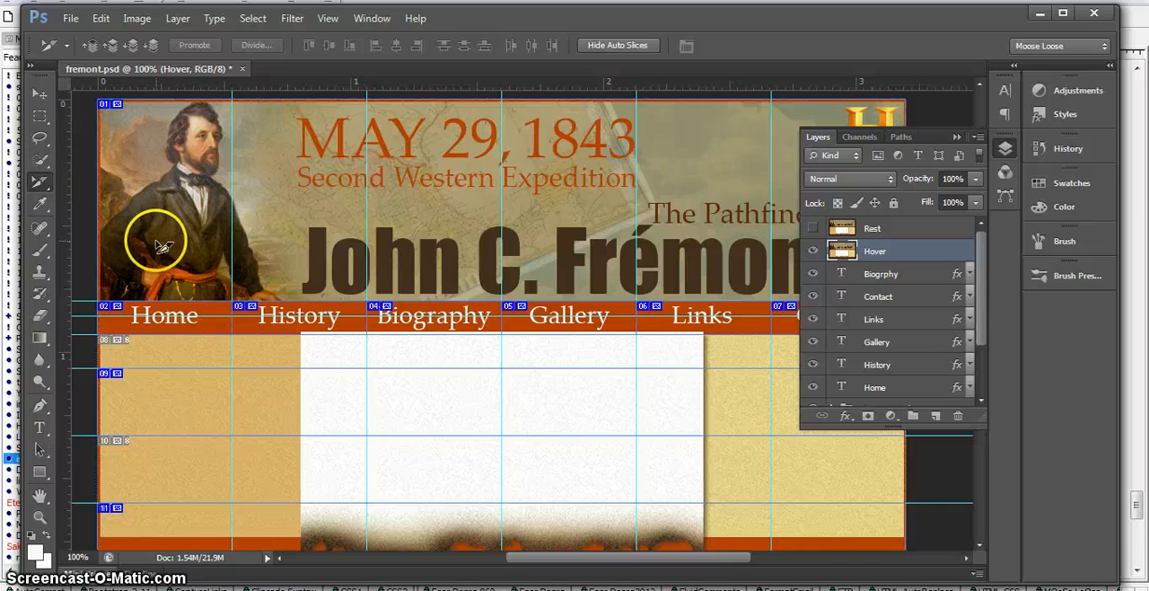
Step: Rename the Home navigation slice as Home_hover with the Slice Select Tool
right_click(34, 184)
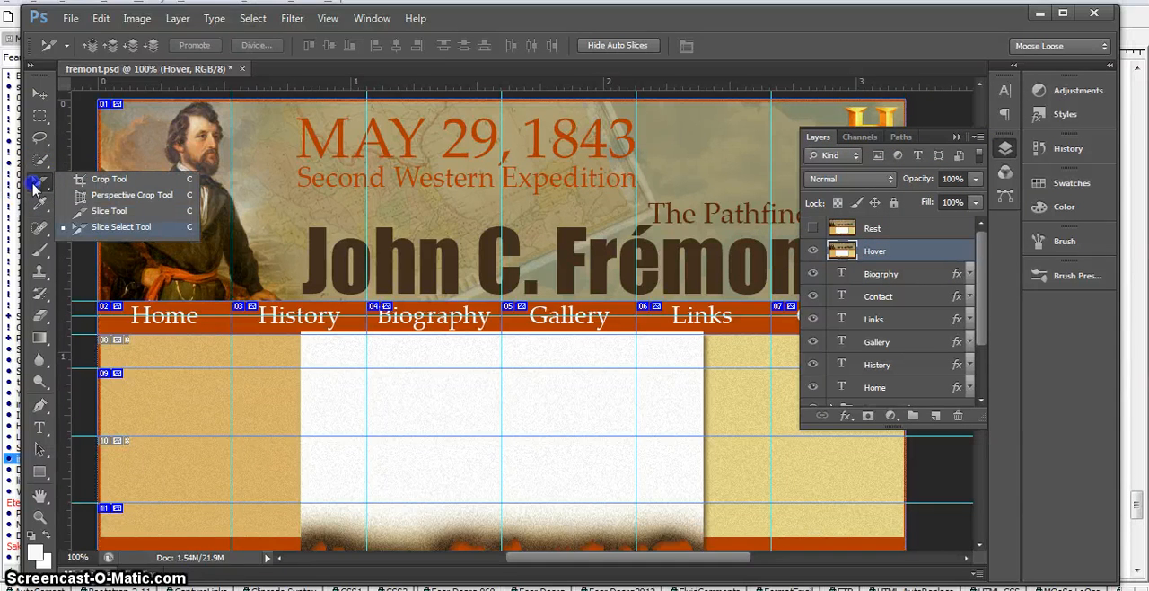
left_click(121, 227)
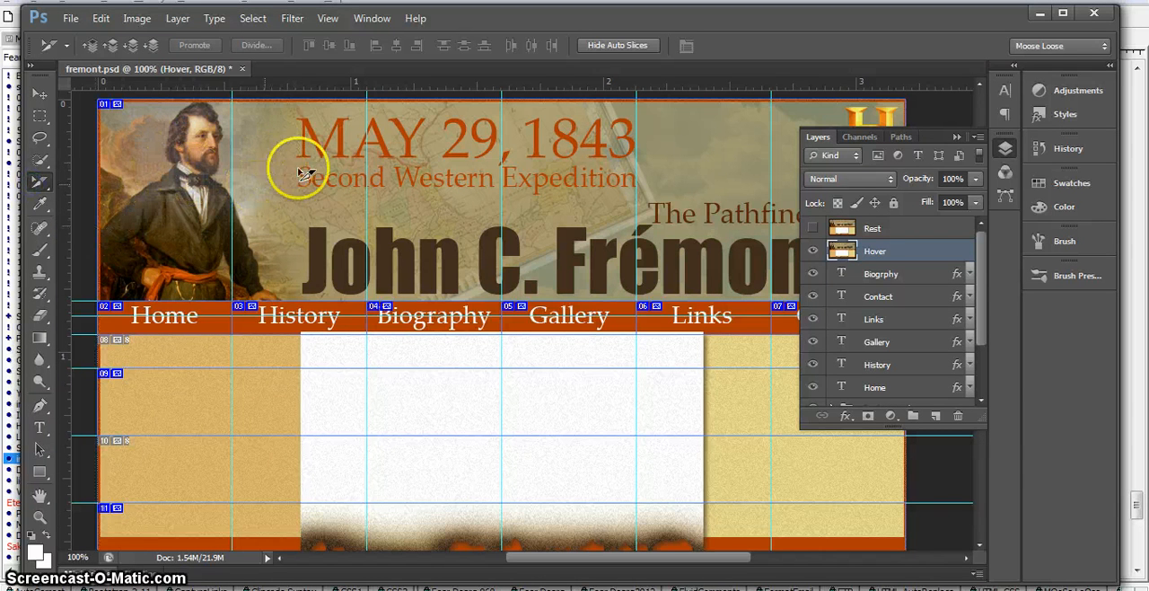
double_click(175, 314)
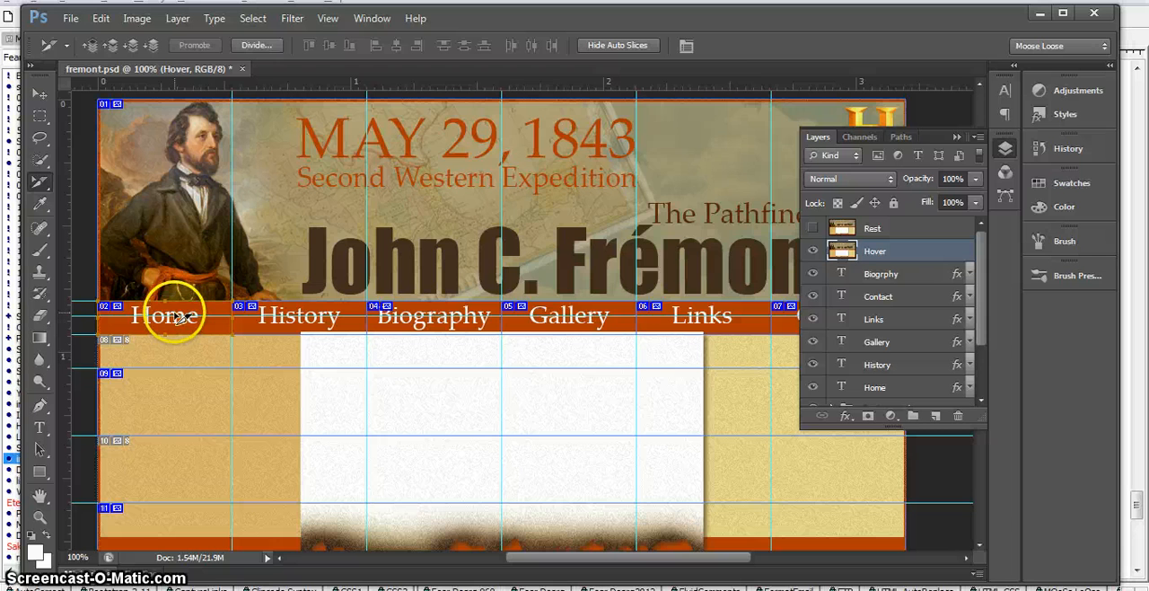
left_click(551, 131)
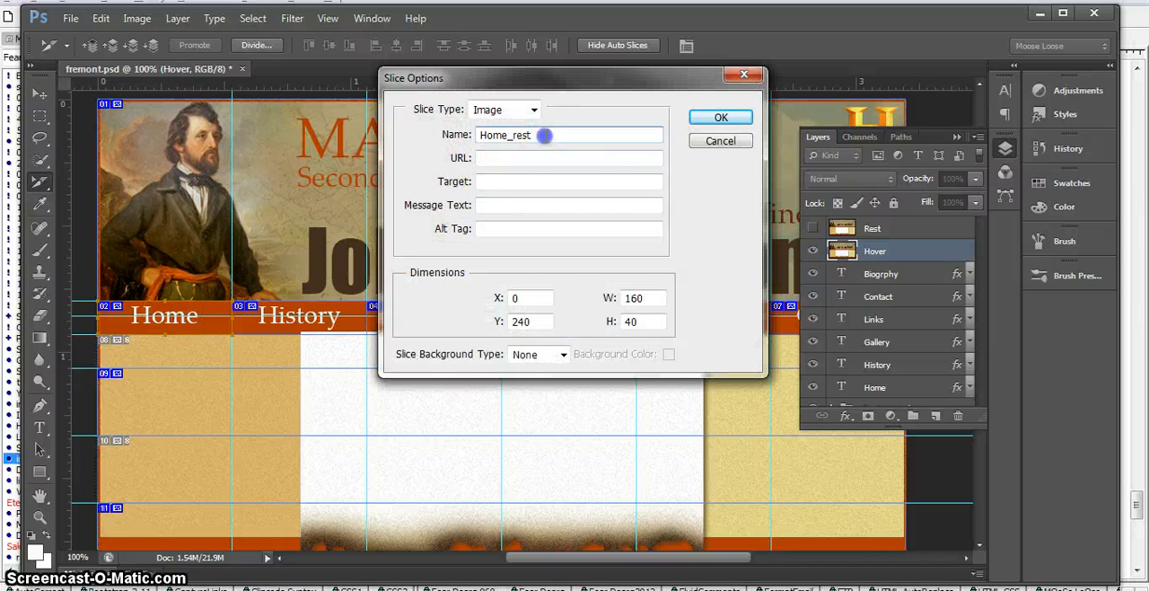
left_click_drag(519, 135, 517, 135)
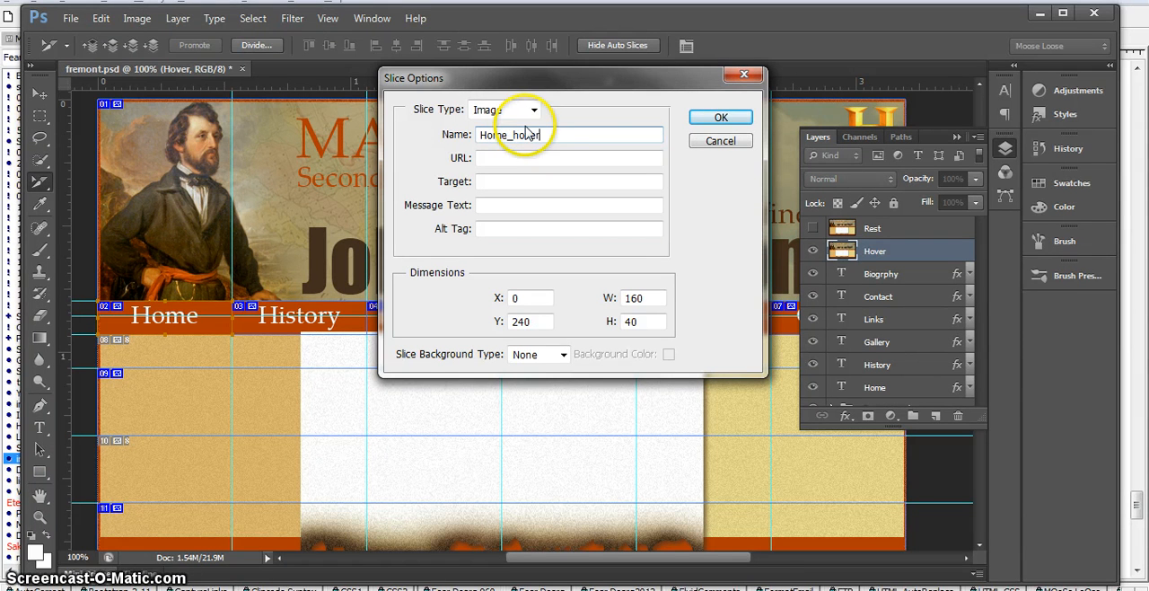
left_click(713, 119)
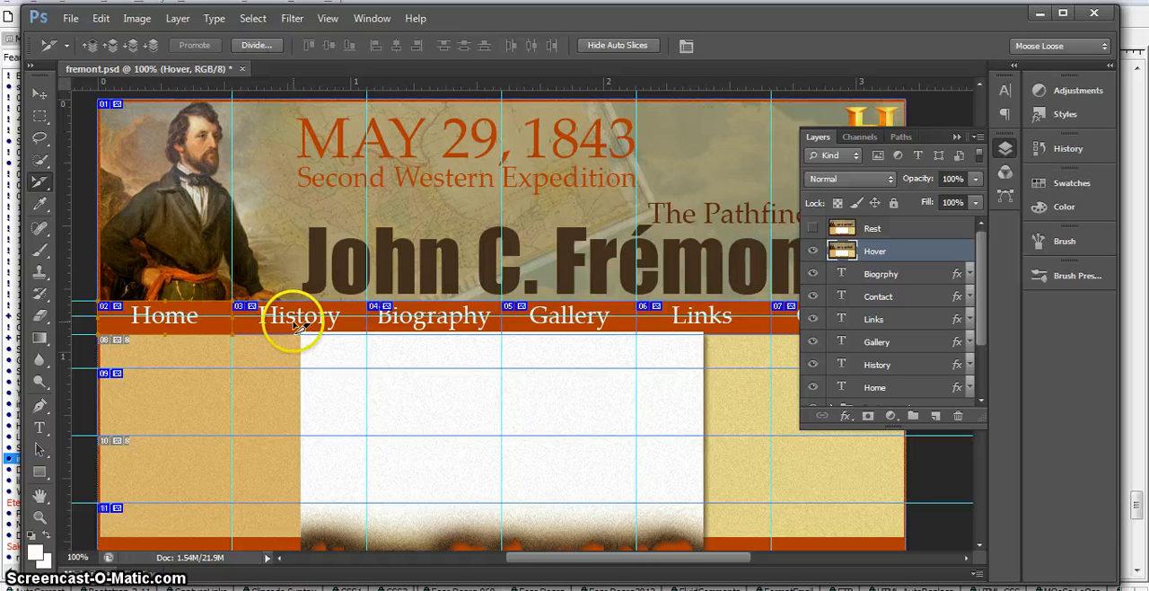
Step: Rename the History navigation slice as History_hover
double_click(298, 325)
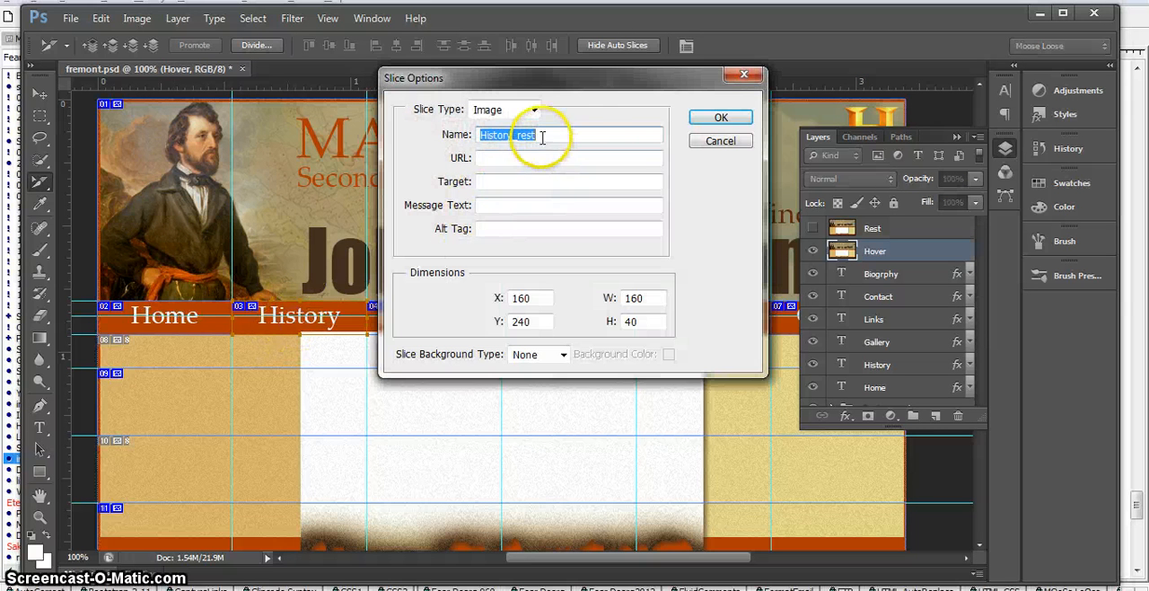
left_click_drag(542, 136, 521, 134)
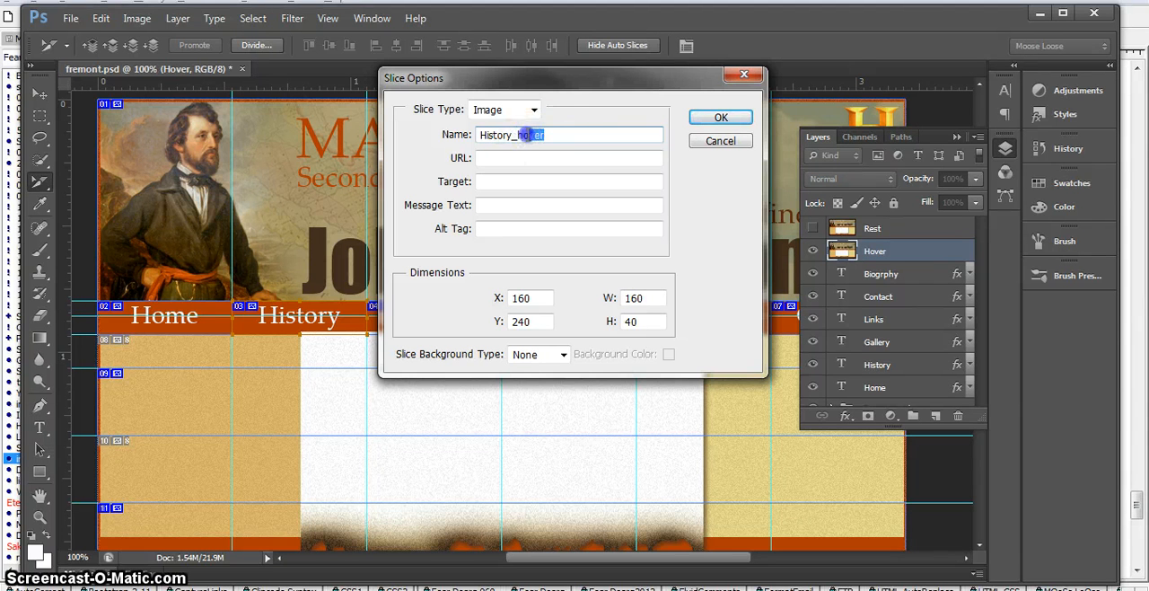
left_click_drag(517, 134, 519, 135)
left_click(721, 118)
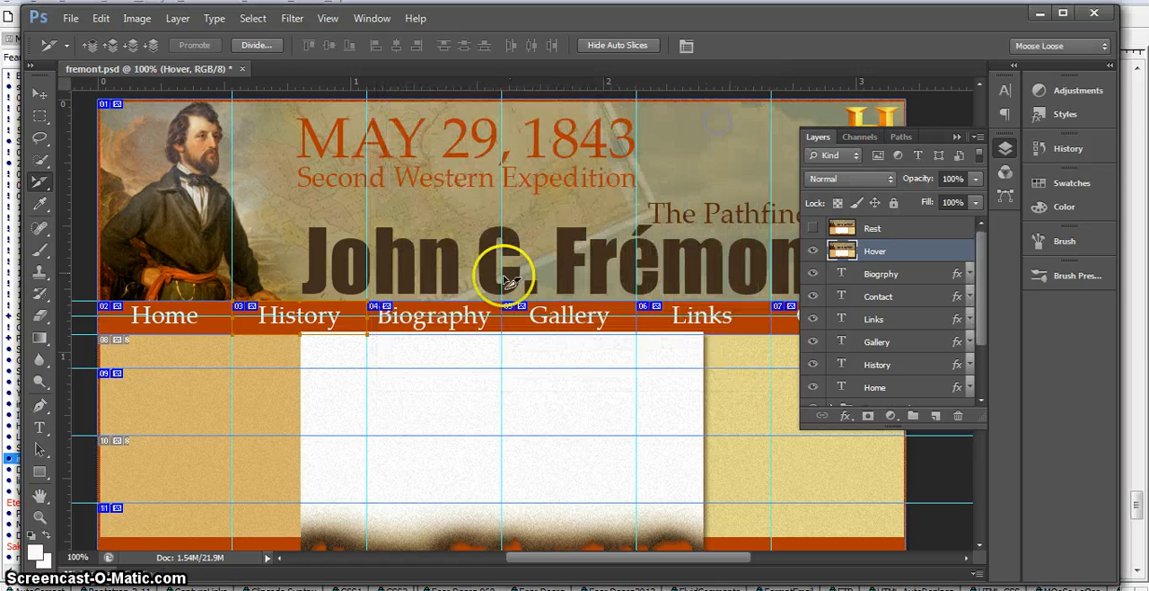
Step: Rename the Biography navigation slice as Biography_hover
double_click(467, 321)
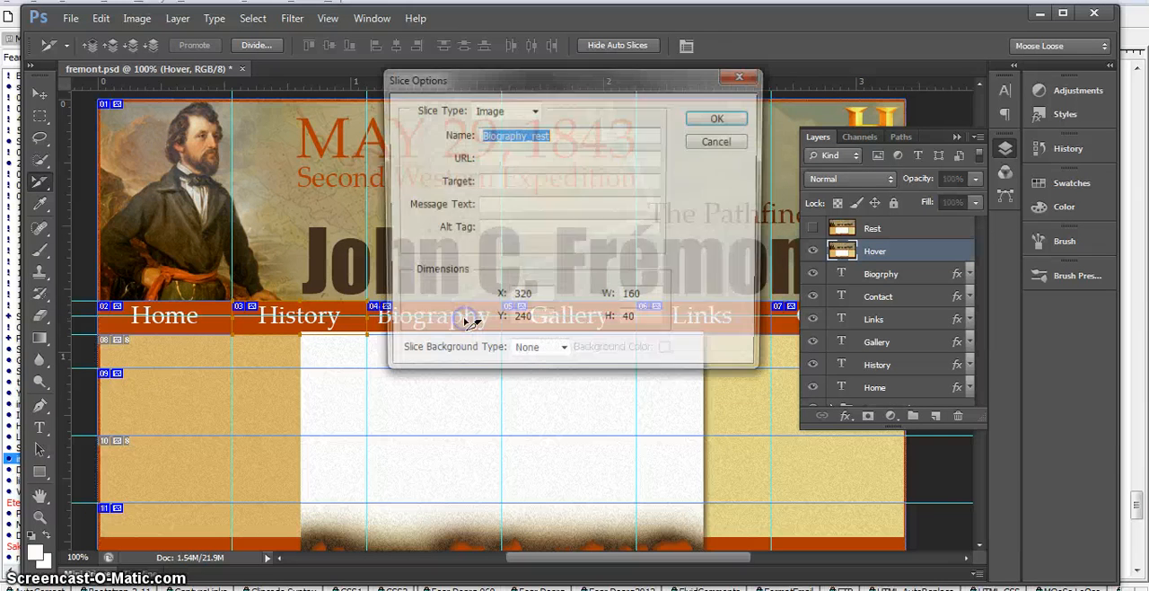
left_click(553, 135)
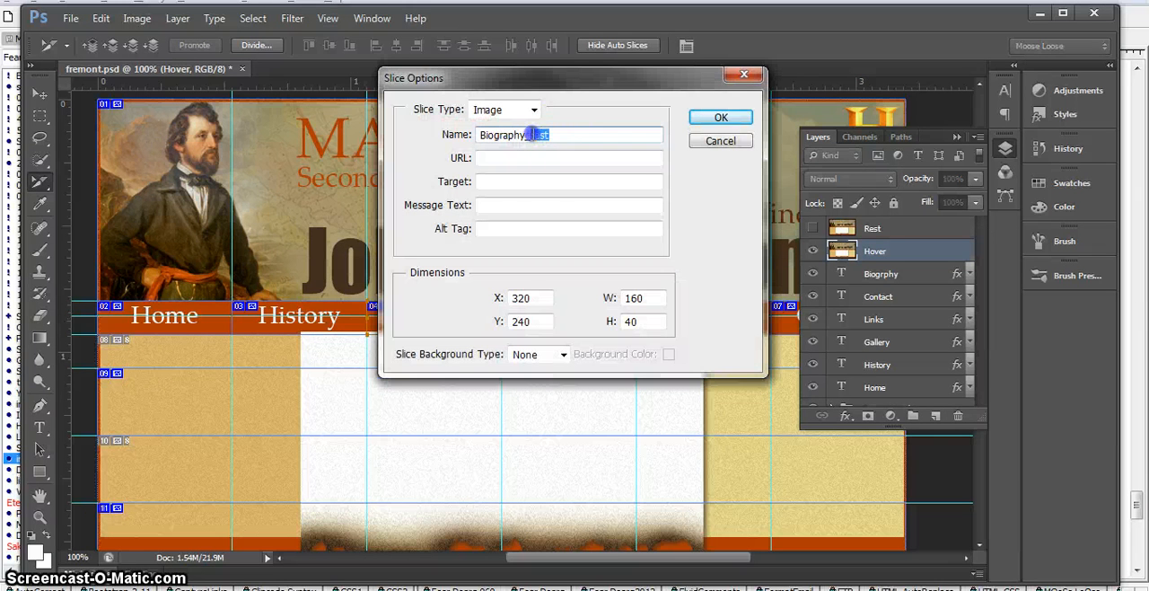
left_click(709, 123)
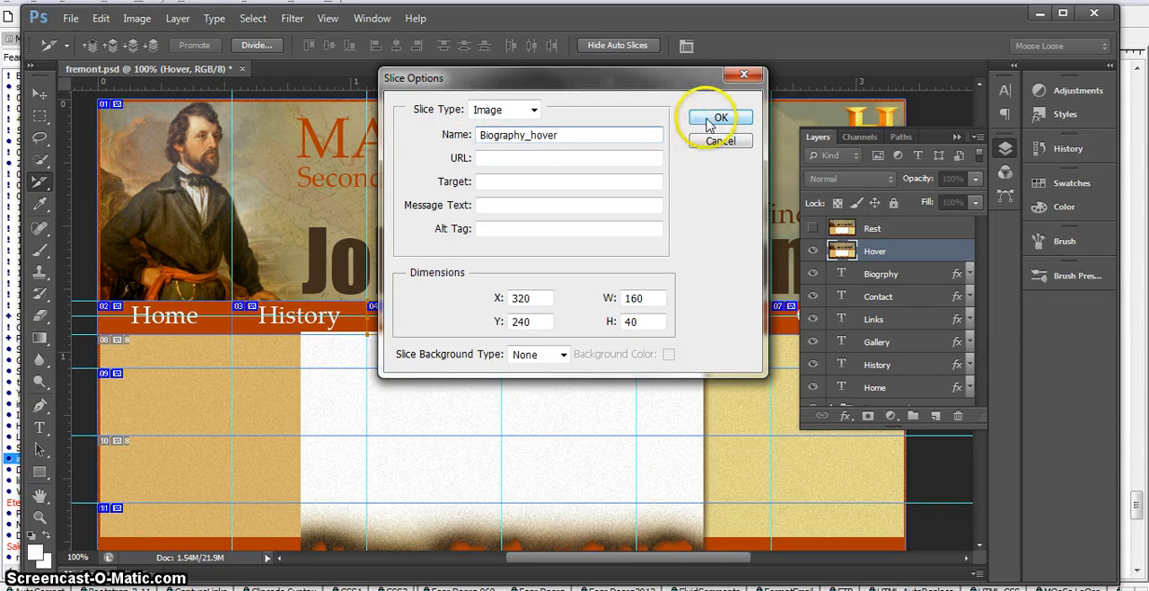
left_click(709, 123)
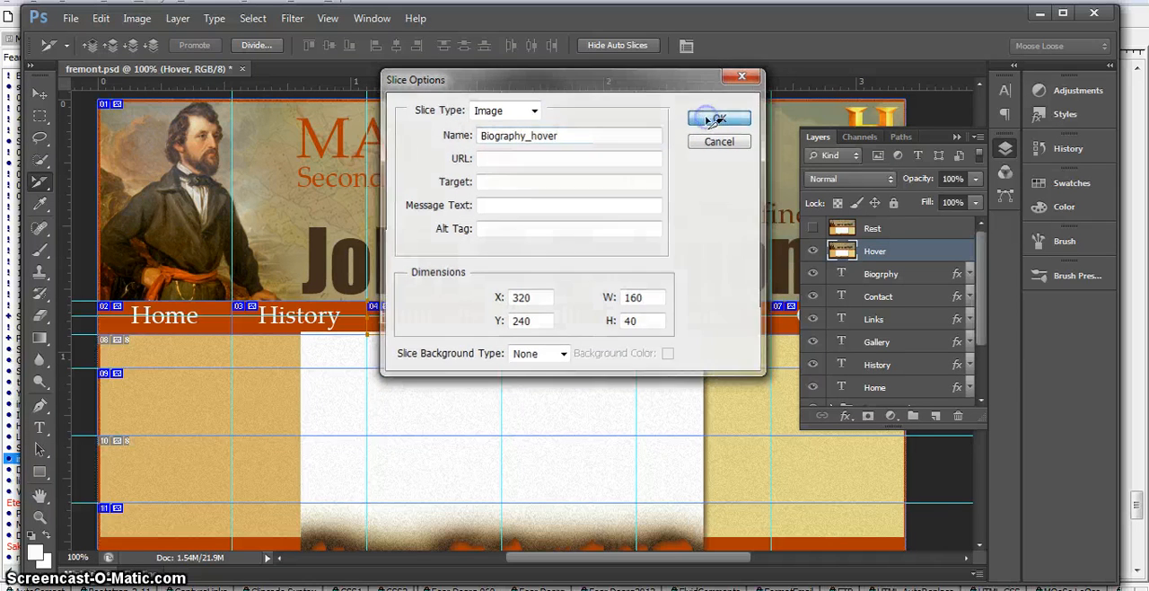
Step: Rename the Gallery navigation slice as Gallery_hover
double_click(579, 330)
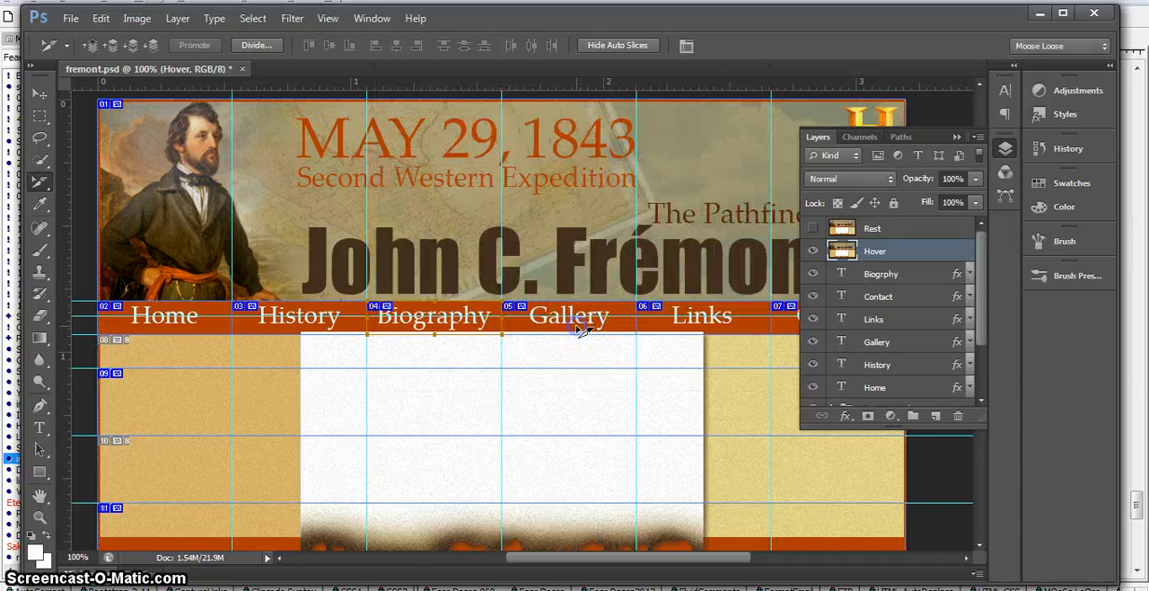
left_click(538, 135)
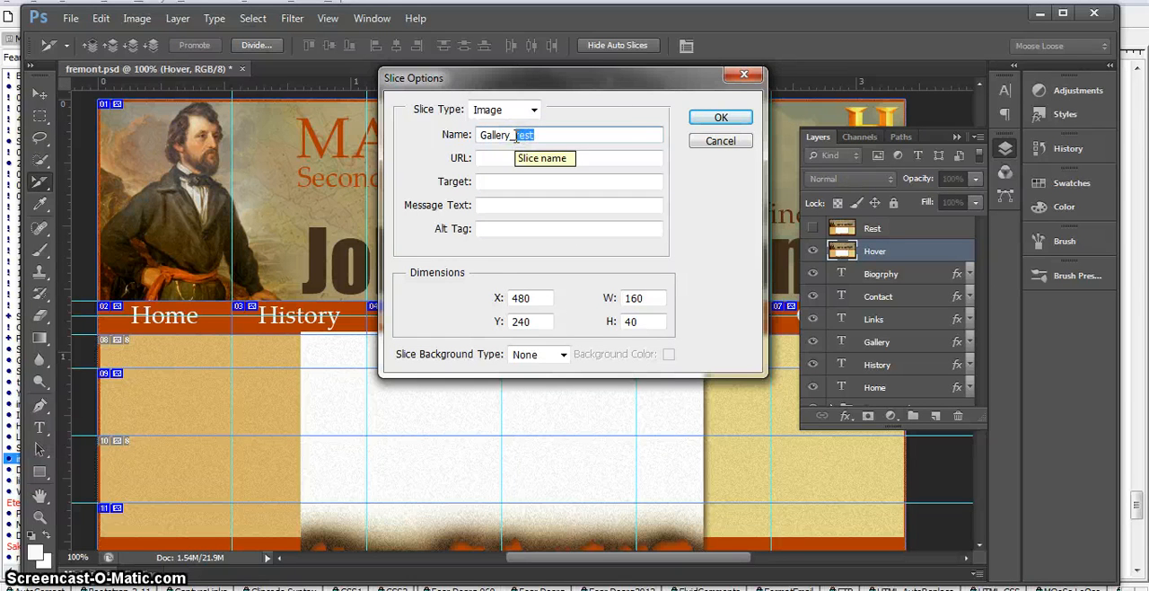
type("hover")
left_click(720, 117)
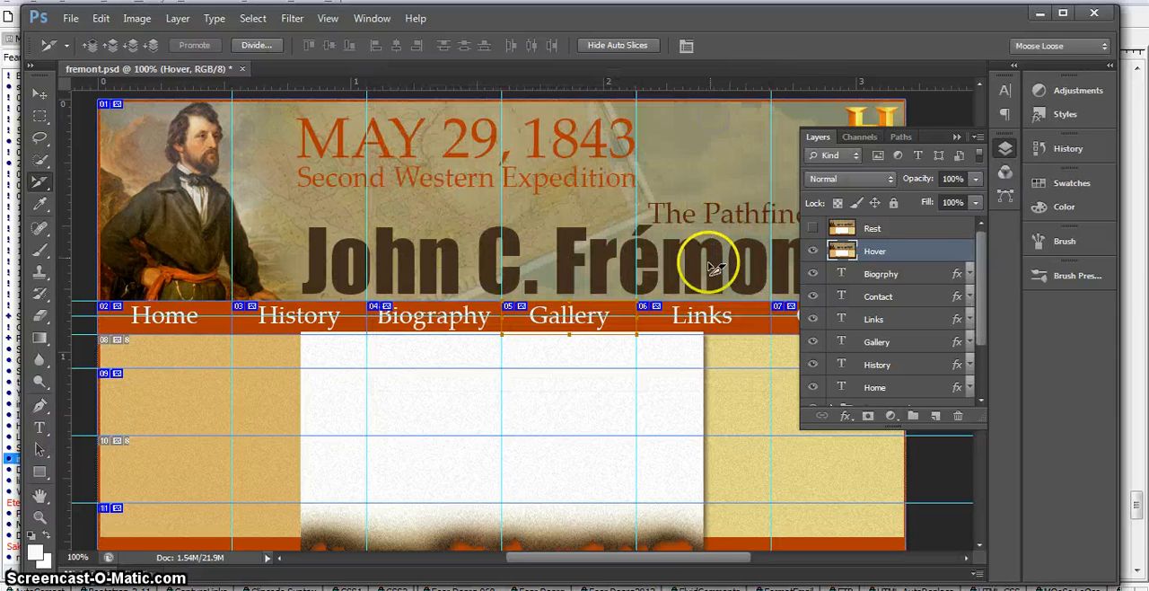
Step: Replace the rest suffix in the Links navigation slice's name with the hover suffix used for the other navigation slices
double_click(692, 328)
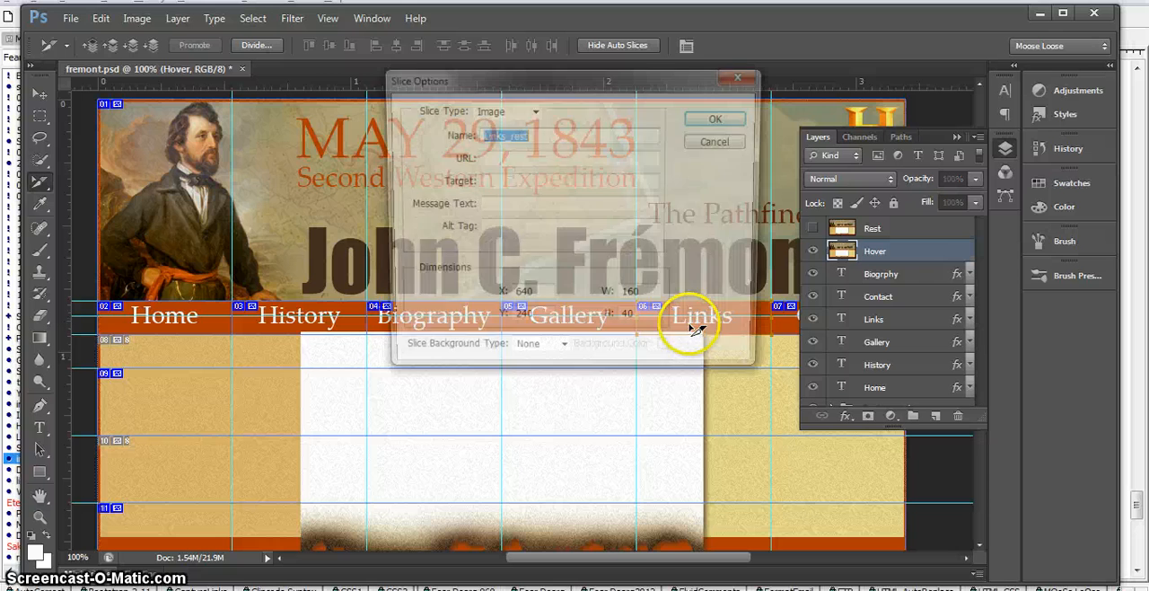
left_click_drag(530, 135, 519, 135)
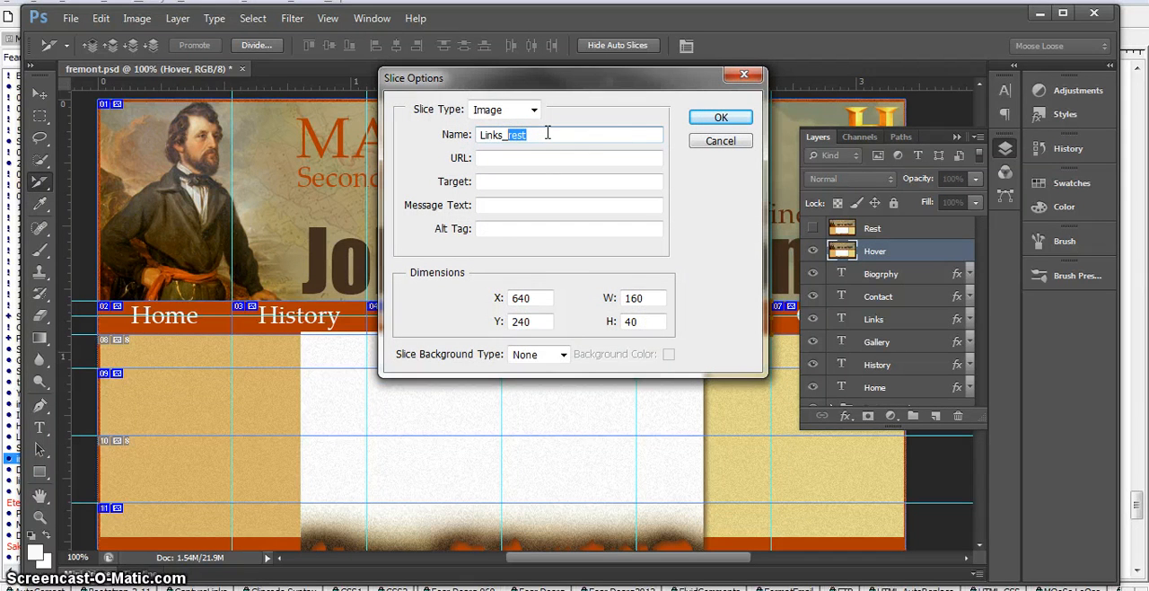
left_click(719, 117)
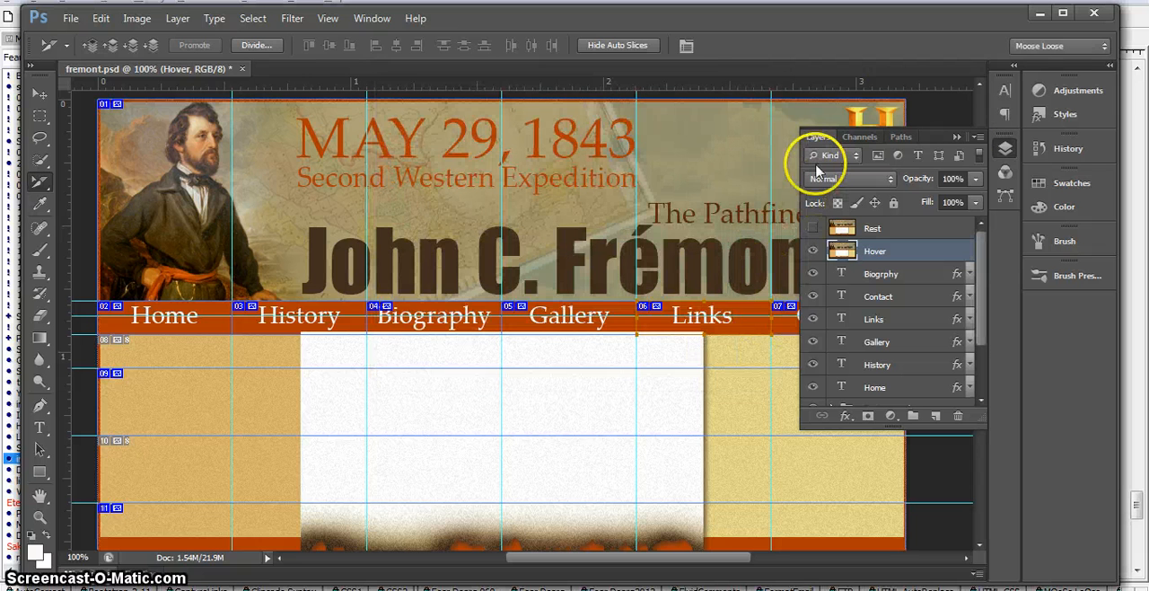
Step: Collapse the layer list covering the Contact navigation slice and rename that slice as Contact_hover
left_click(956, 137)
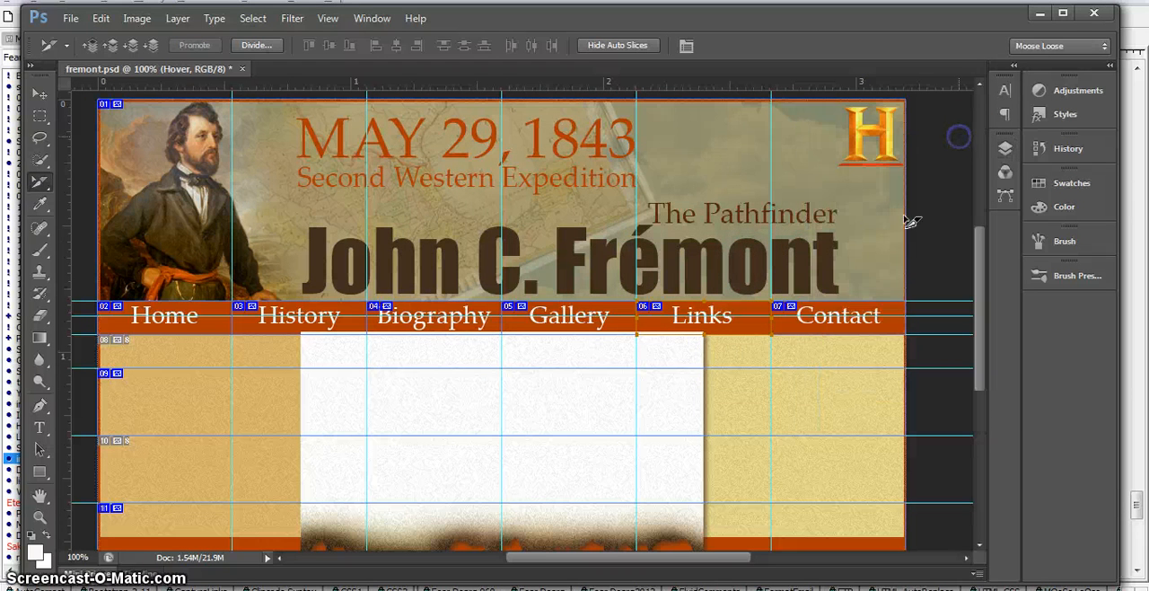
double_click(844, 332)
key("BackSpace")
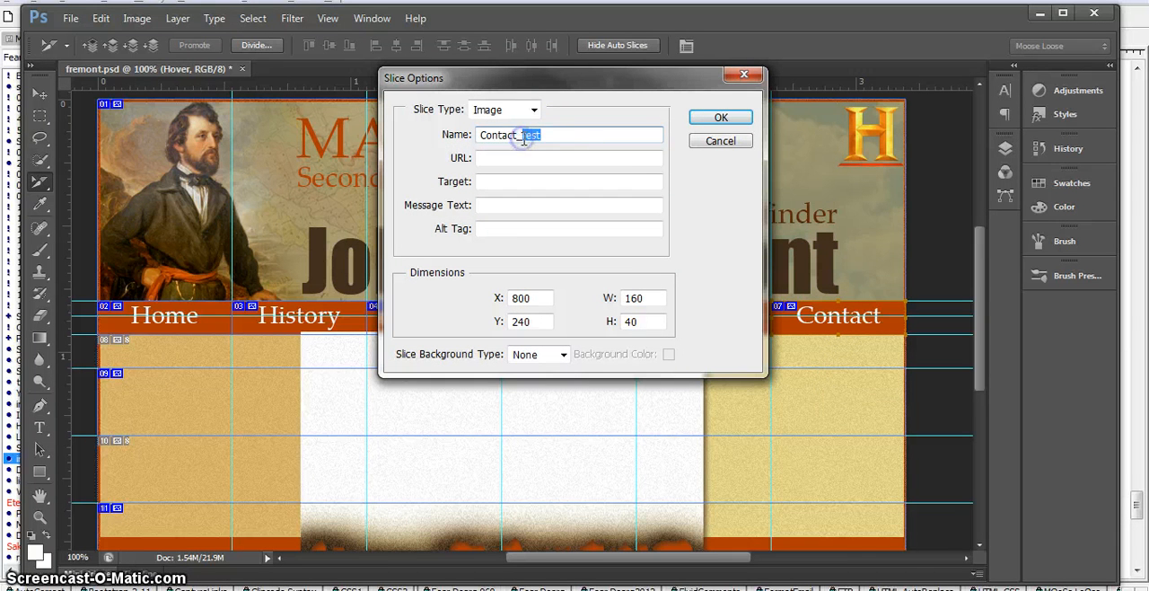
left_click(709, 120)
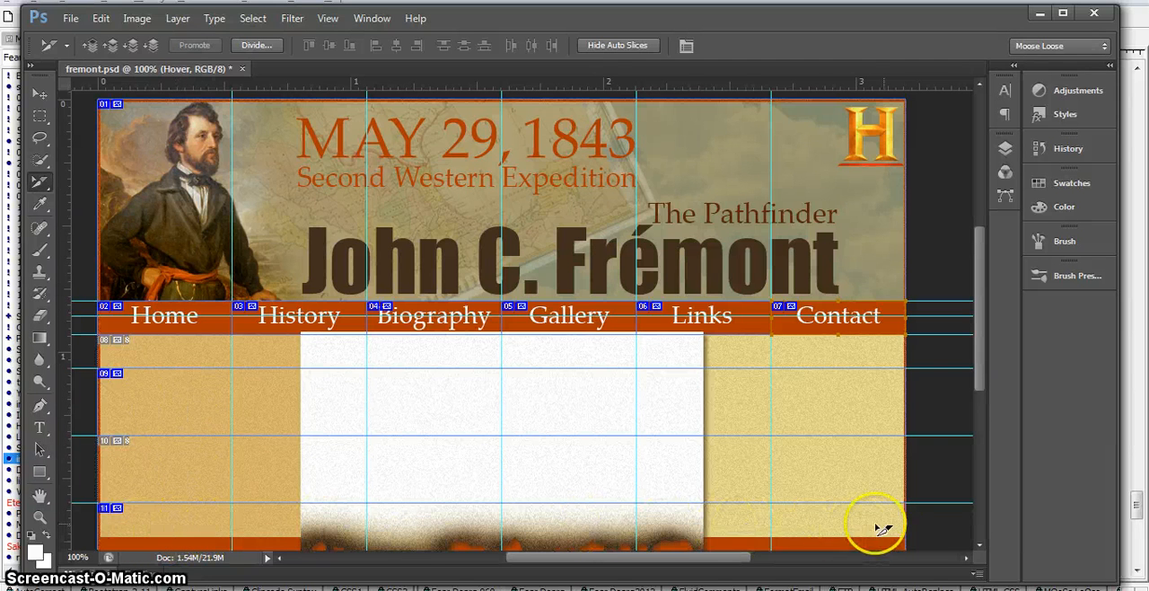
Step: Start a Save for Web export of the hover version and limit the saved slices to All User Slices
left_click(71, 19)
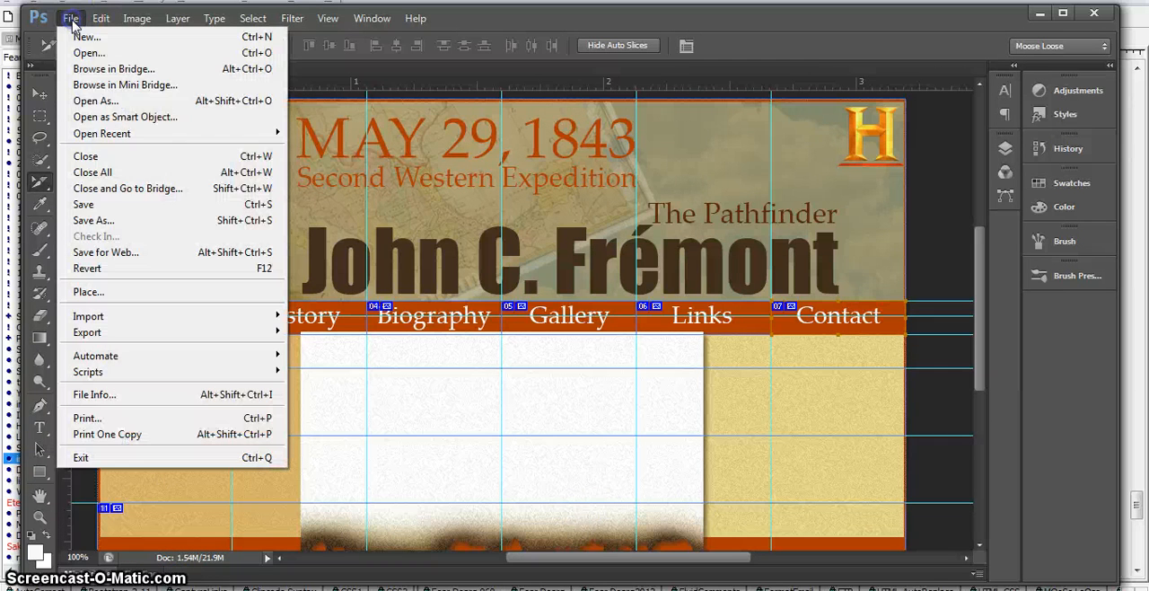
left_click(106, 254)
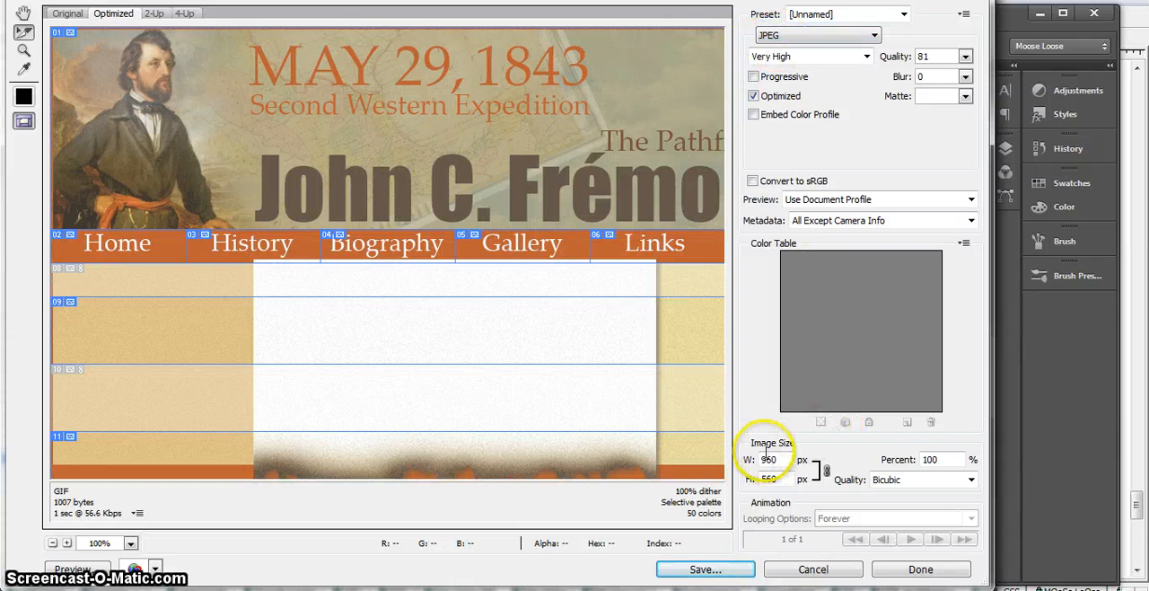
left_click(726, 571)
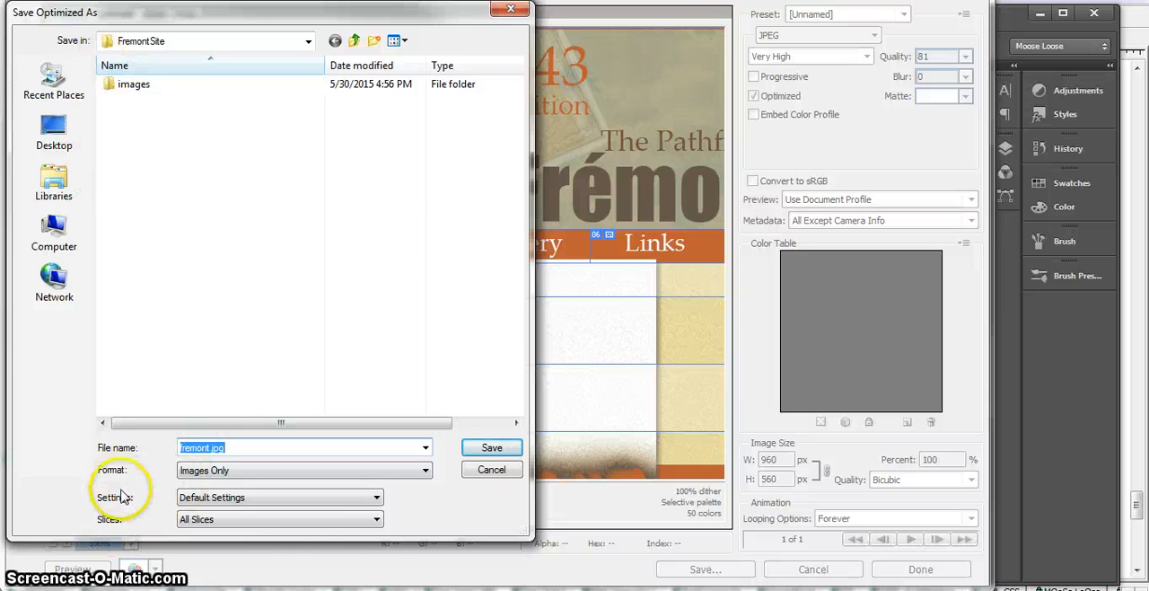
left_click(377, 519)
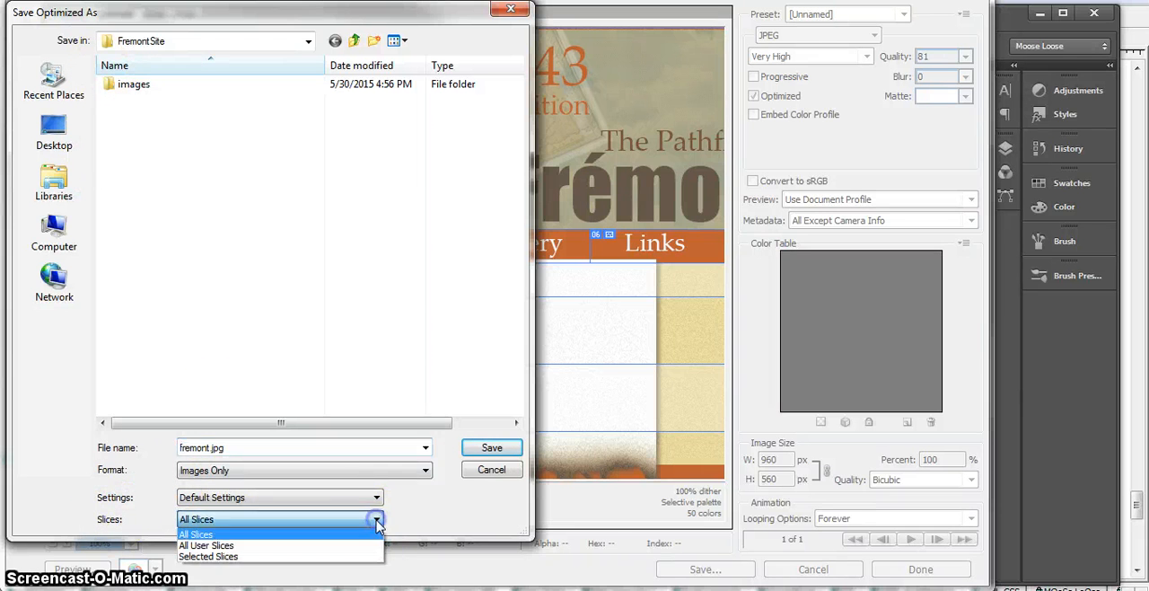
left_click(298, 546)
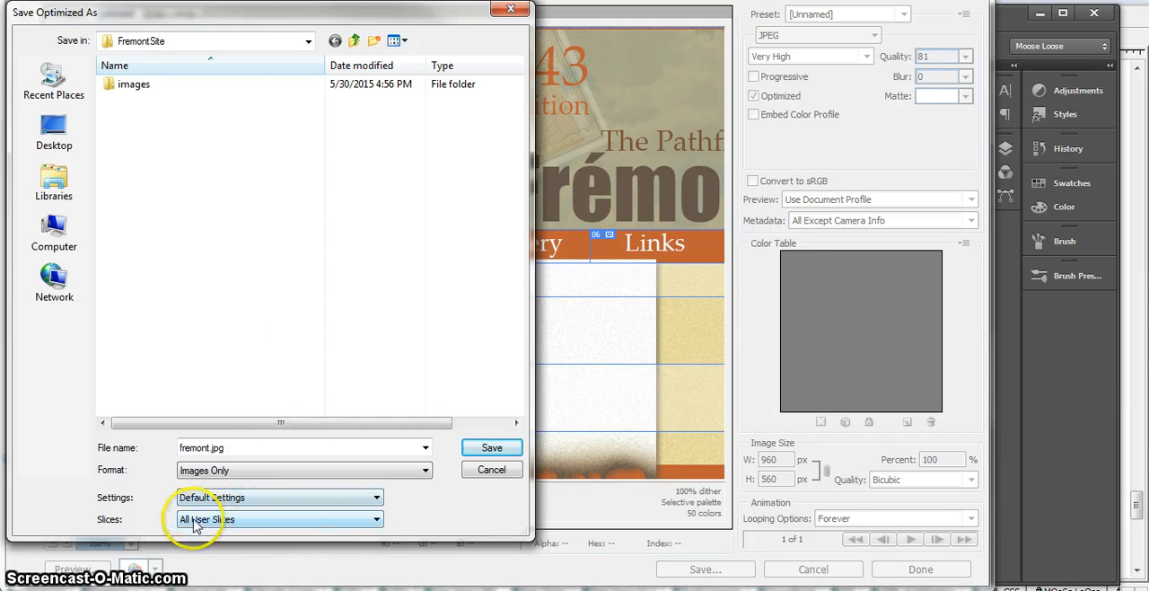
Step: Check the rest images already in the images folder, return to FremontSite, and save the hover slices there as fremont.jpg, images only
double_click(133, 85)
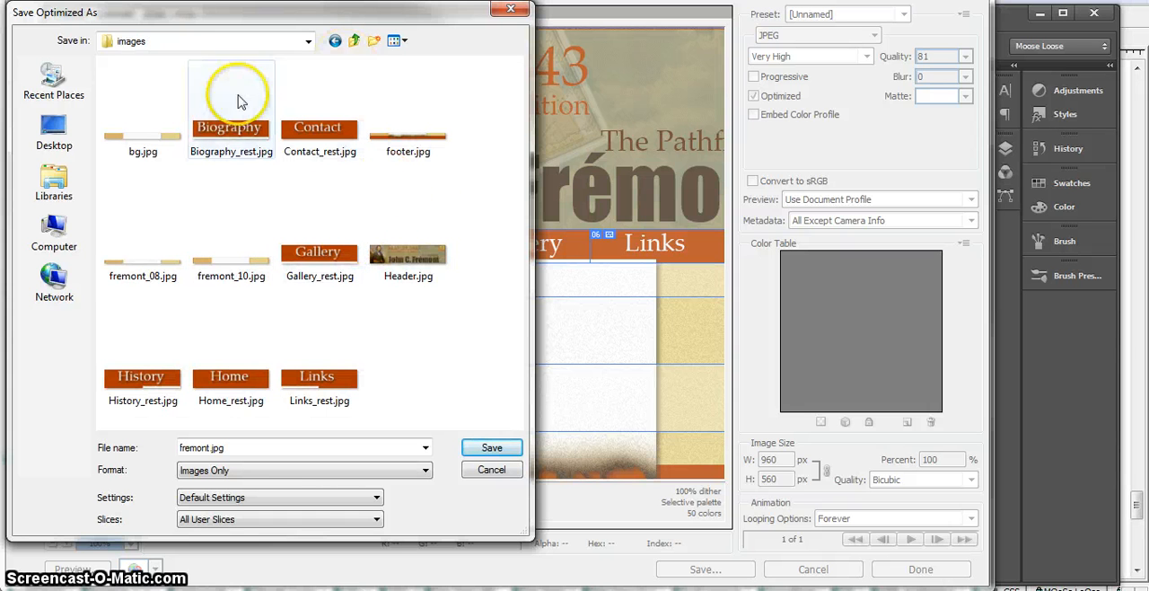
left_click(355, 47)
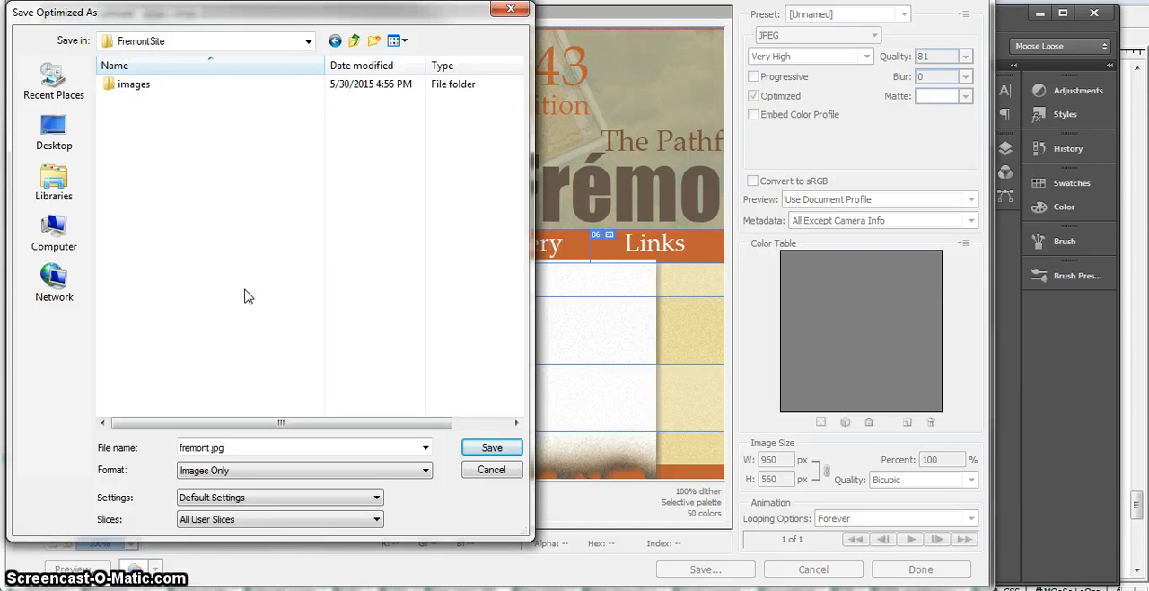
left_click(123, 95)
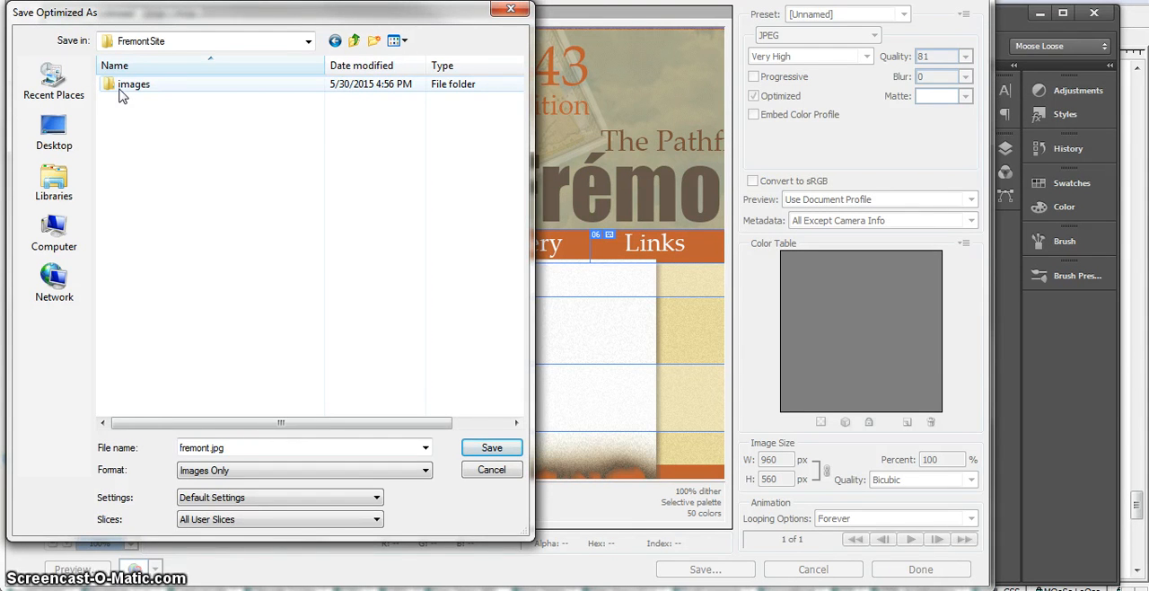
left_click(287, 277)
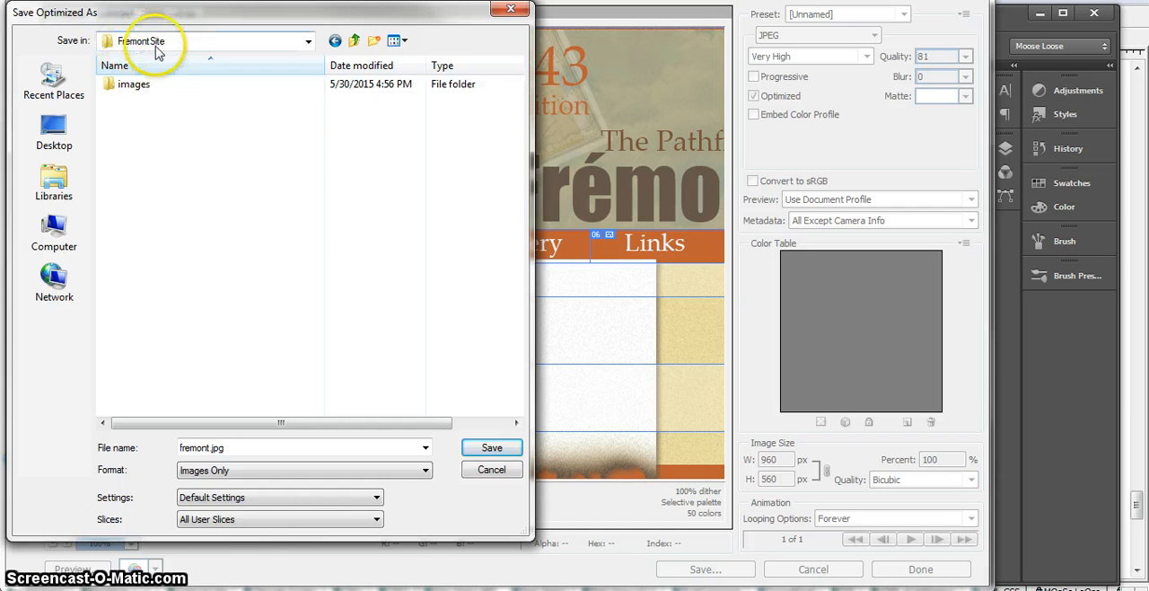
left_click(490, 449)
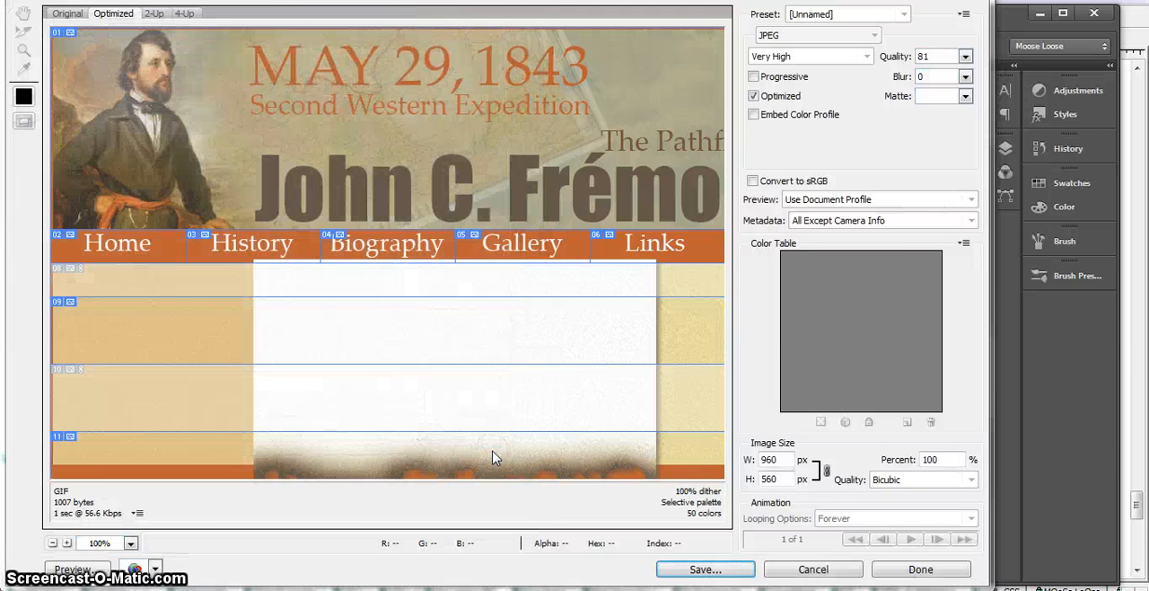